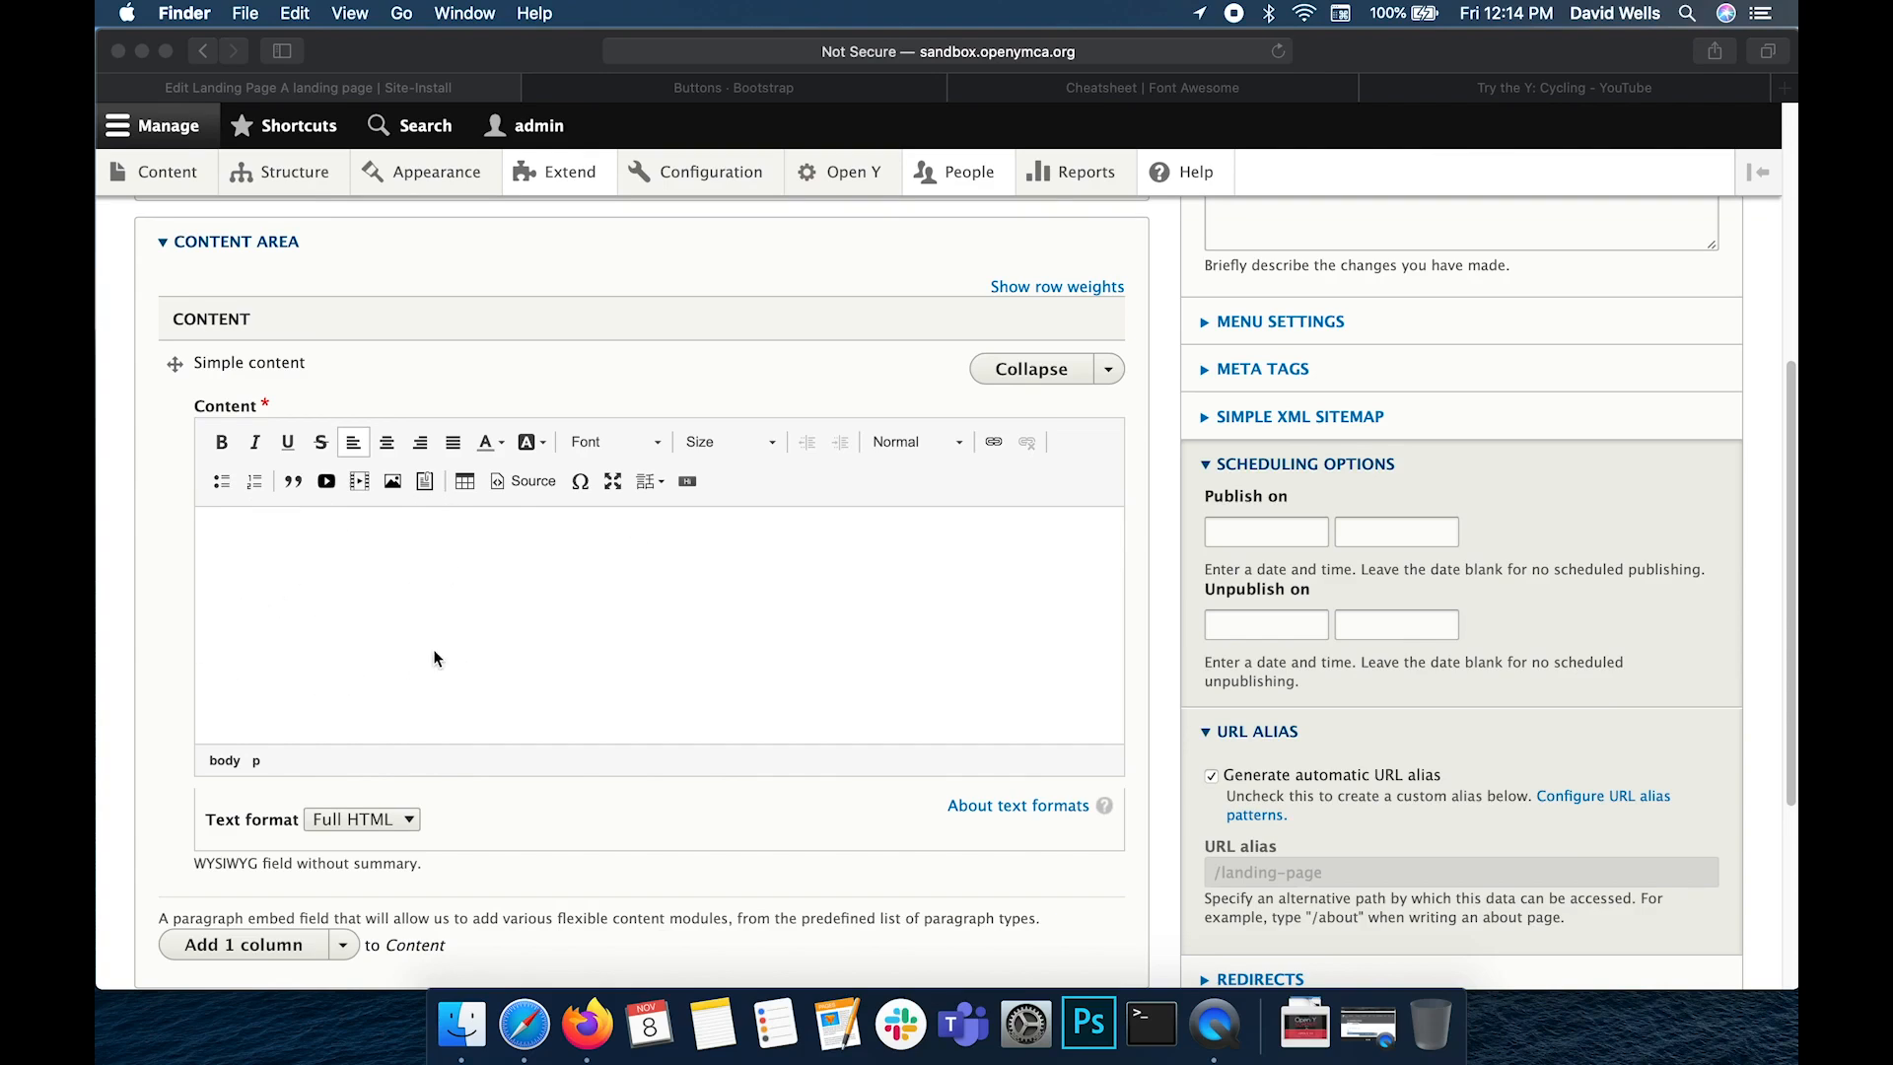
Start a new button link in the Simple content editor and give it the Primary style
{"action": "scroll", "coordinate": [504, 615], "scroll_direction": "up", "scroll_amount": 1}
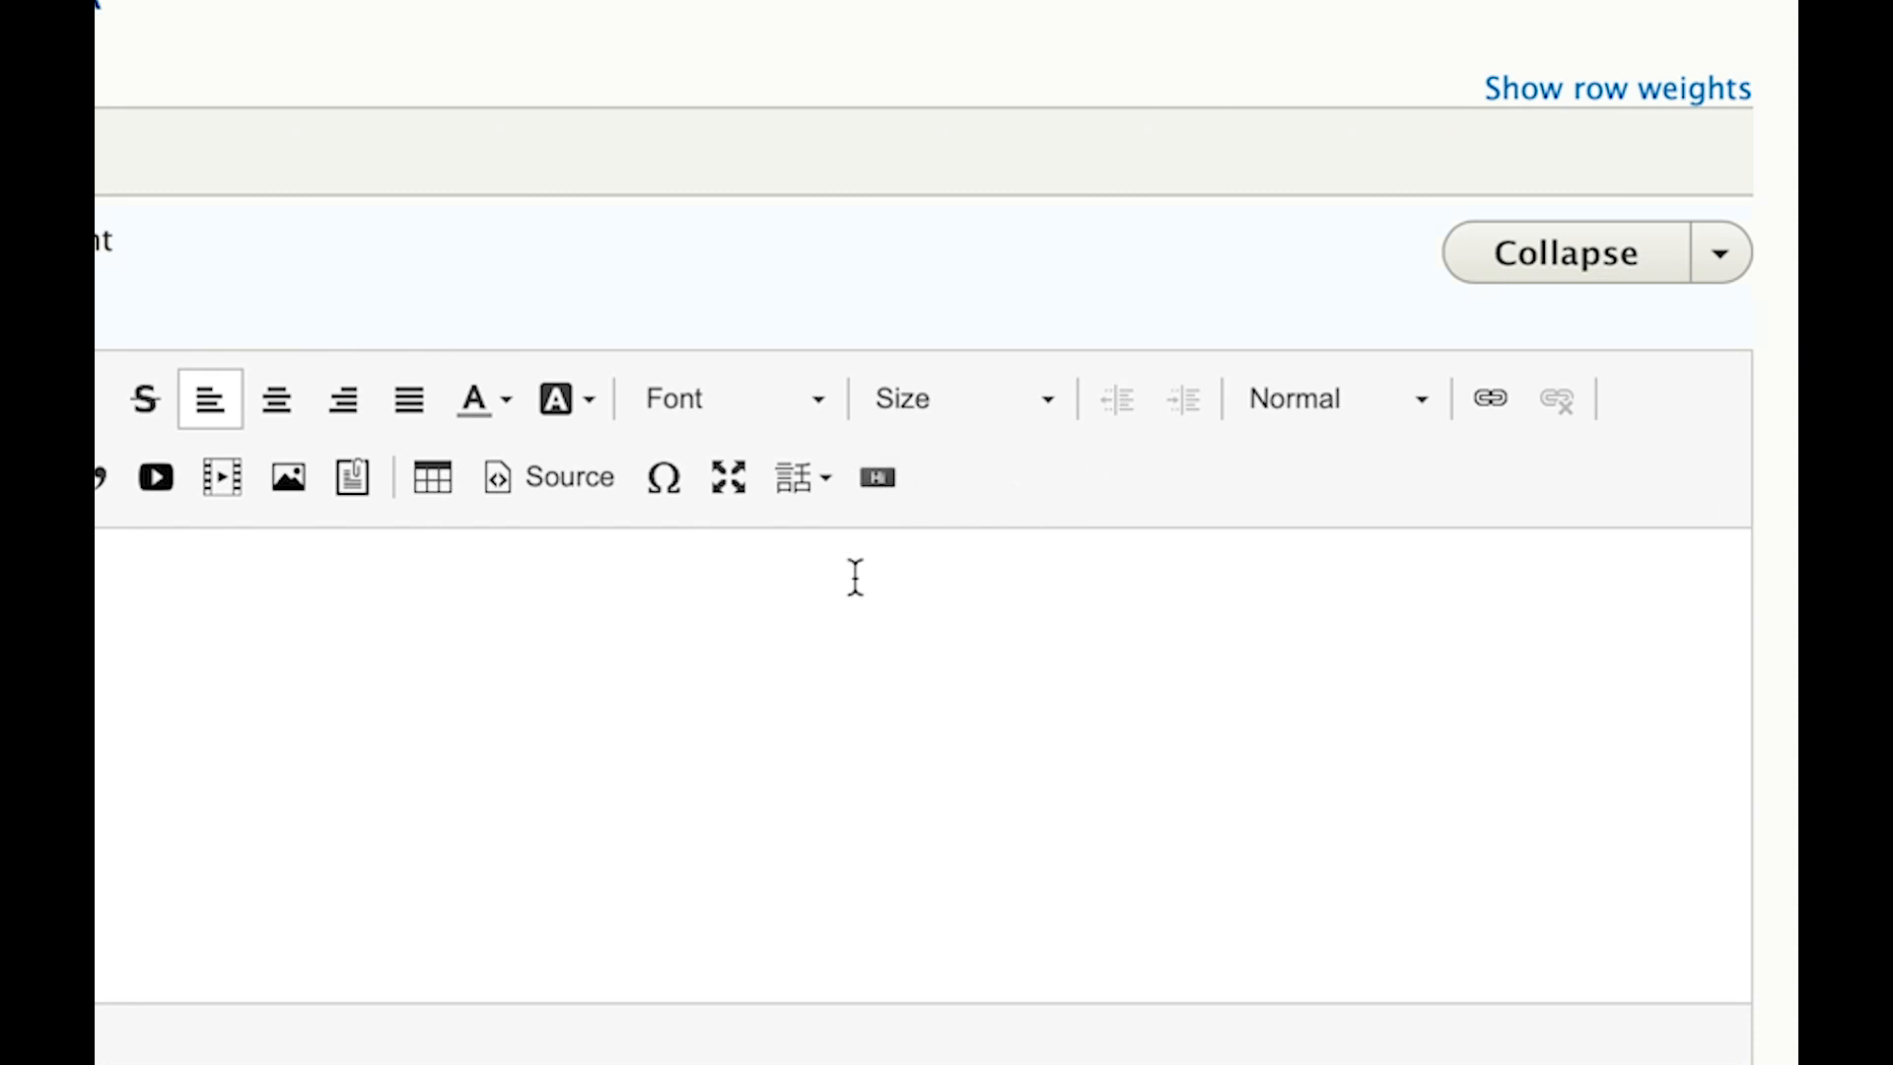
{"action": "left_click", "coordinate": [877, 479]}
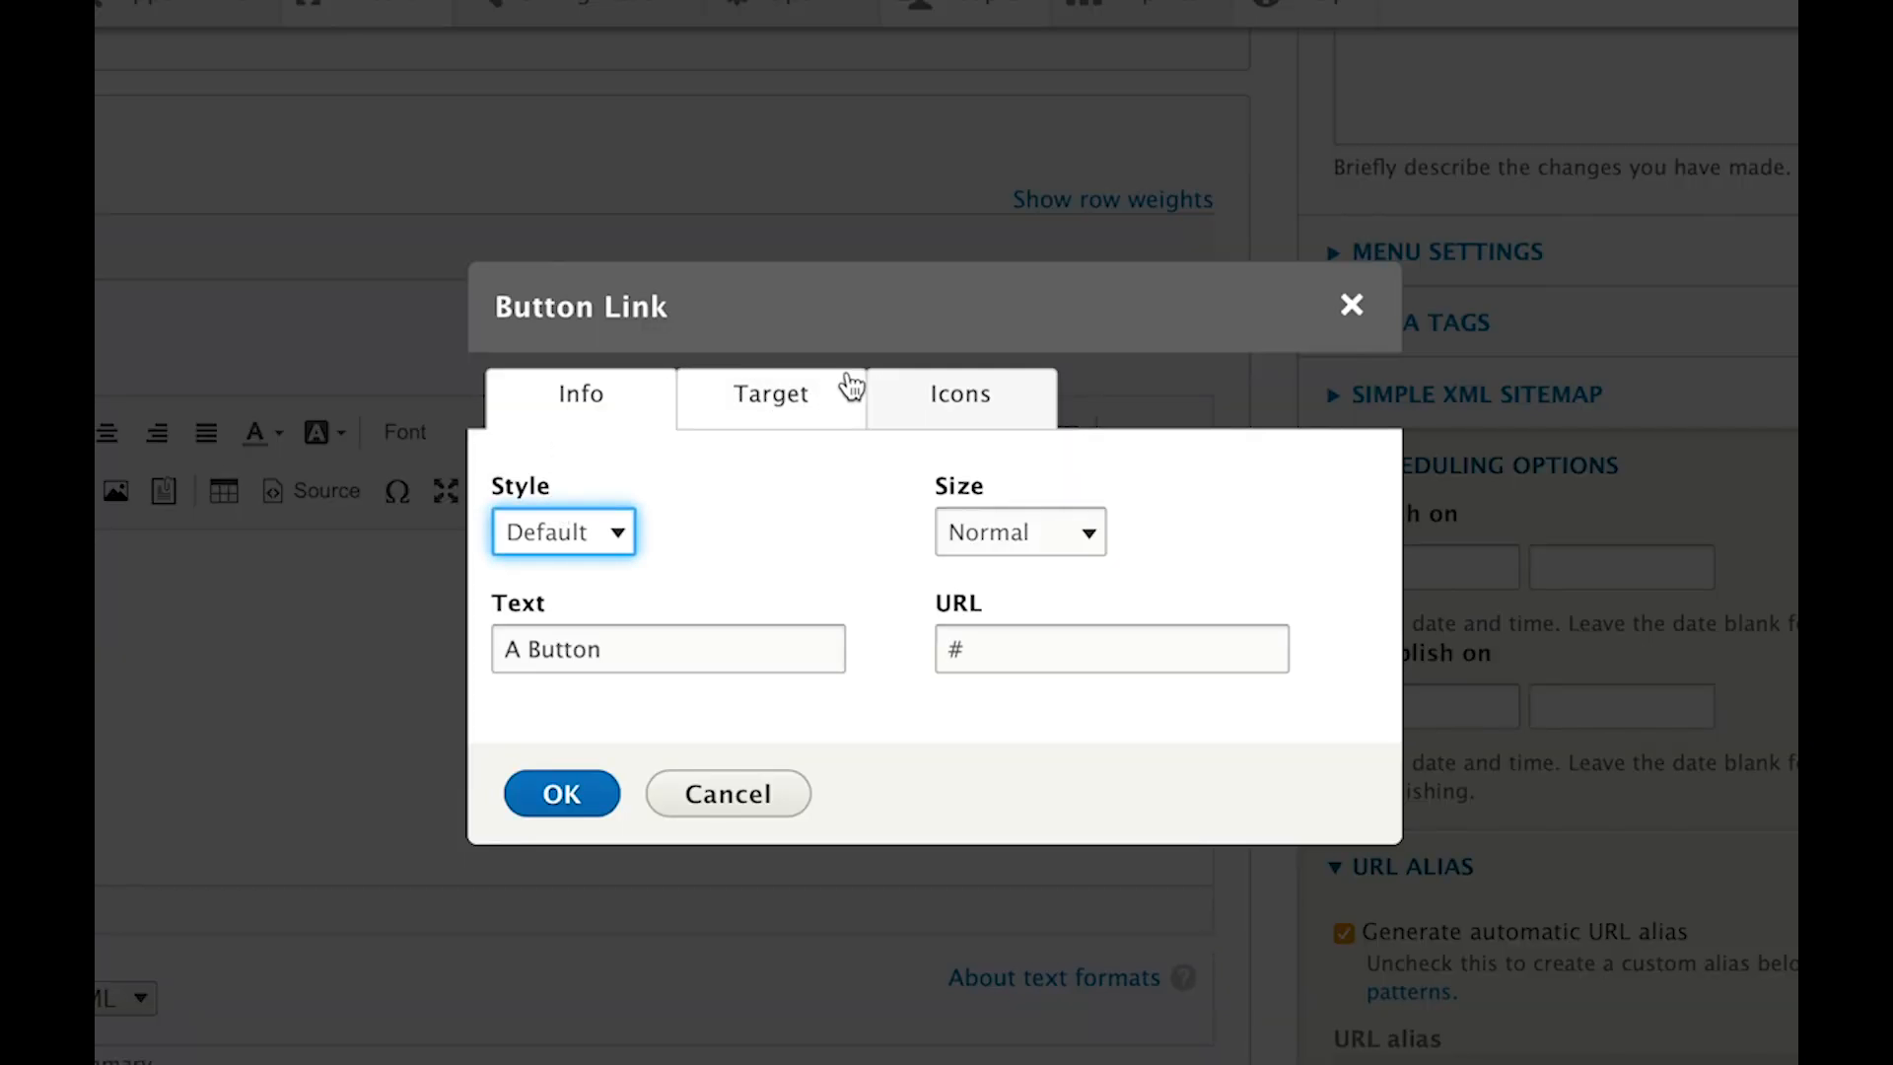
{"action": "left_click", "coordinate": [612, 542]}
{"action": "left_click", "coordinate": [598, 566]}
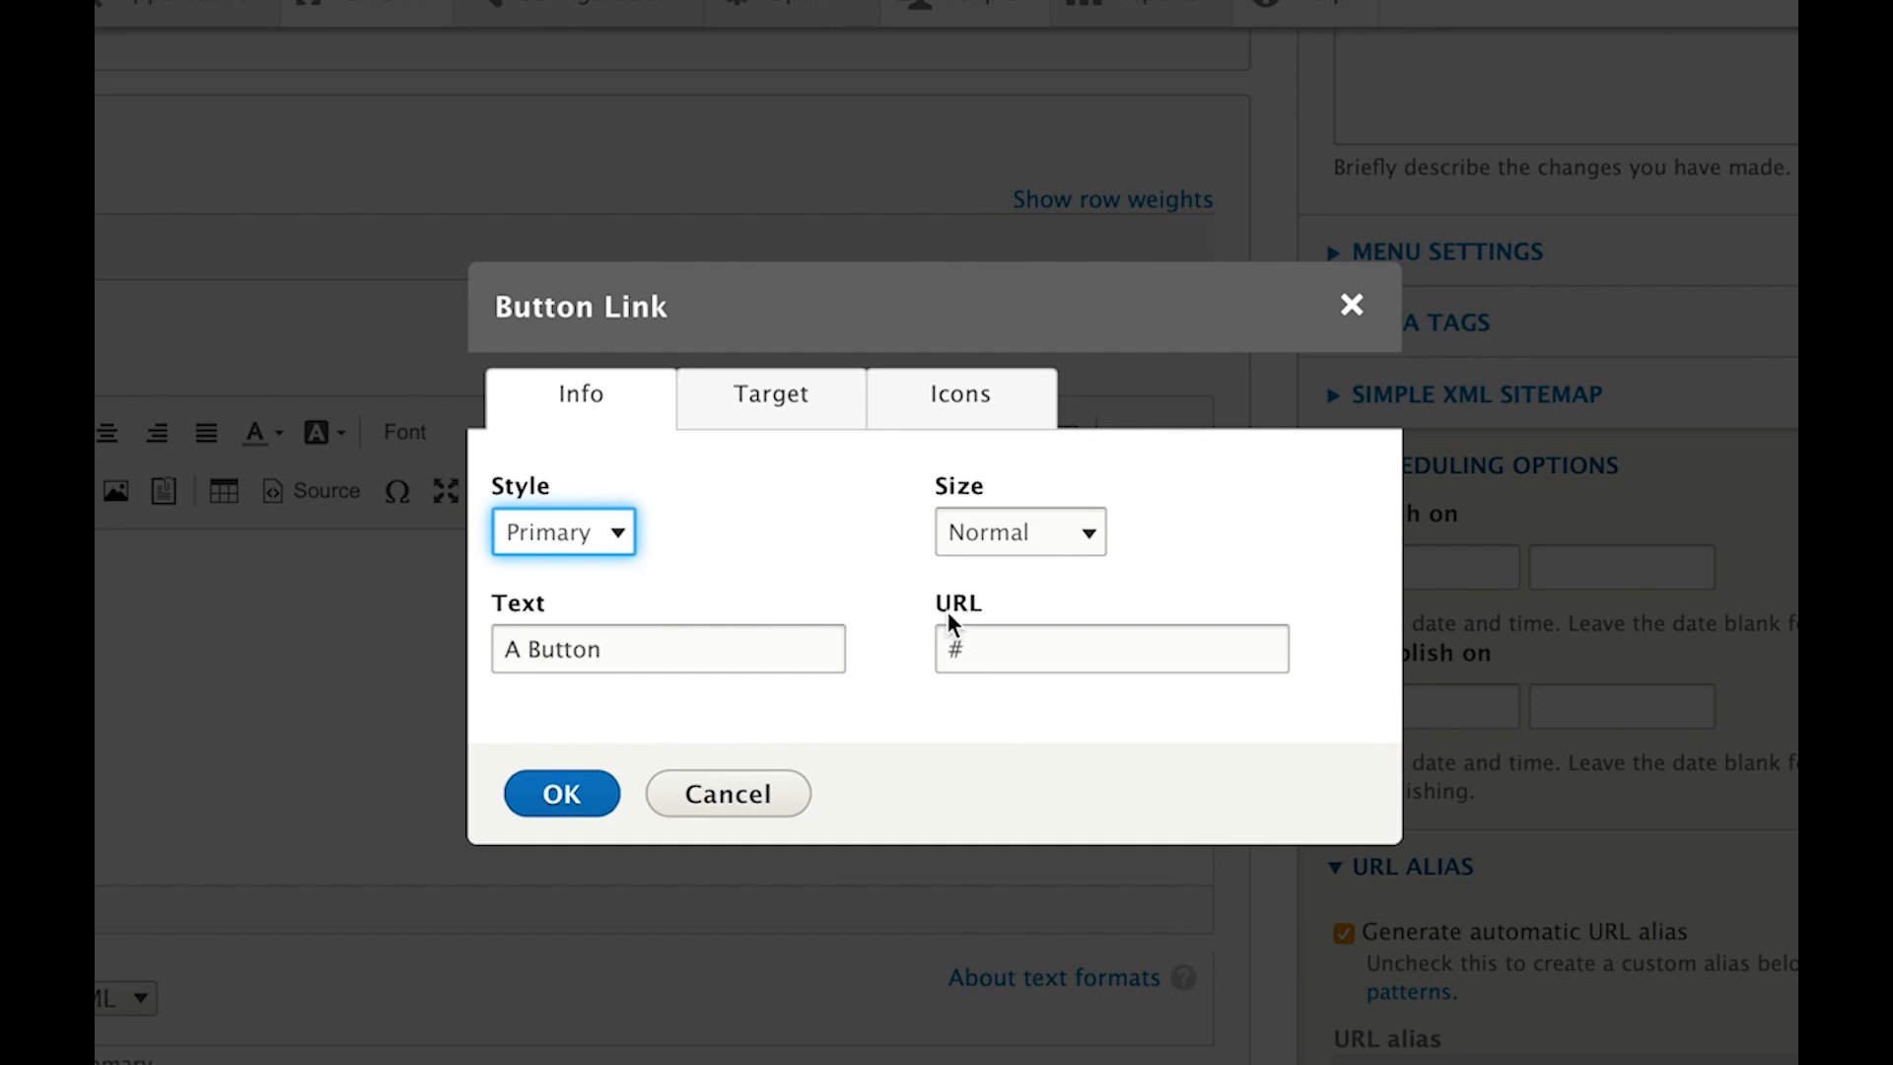
Set the URL of the new button link to /join
{"action": "left_click", "coordinate": [1020, 638]}
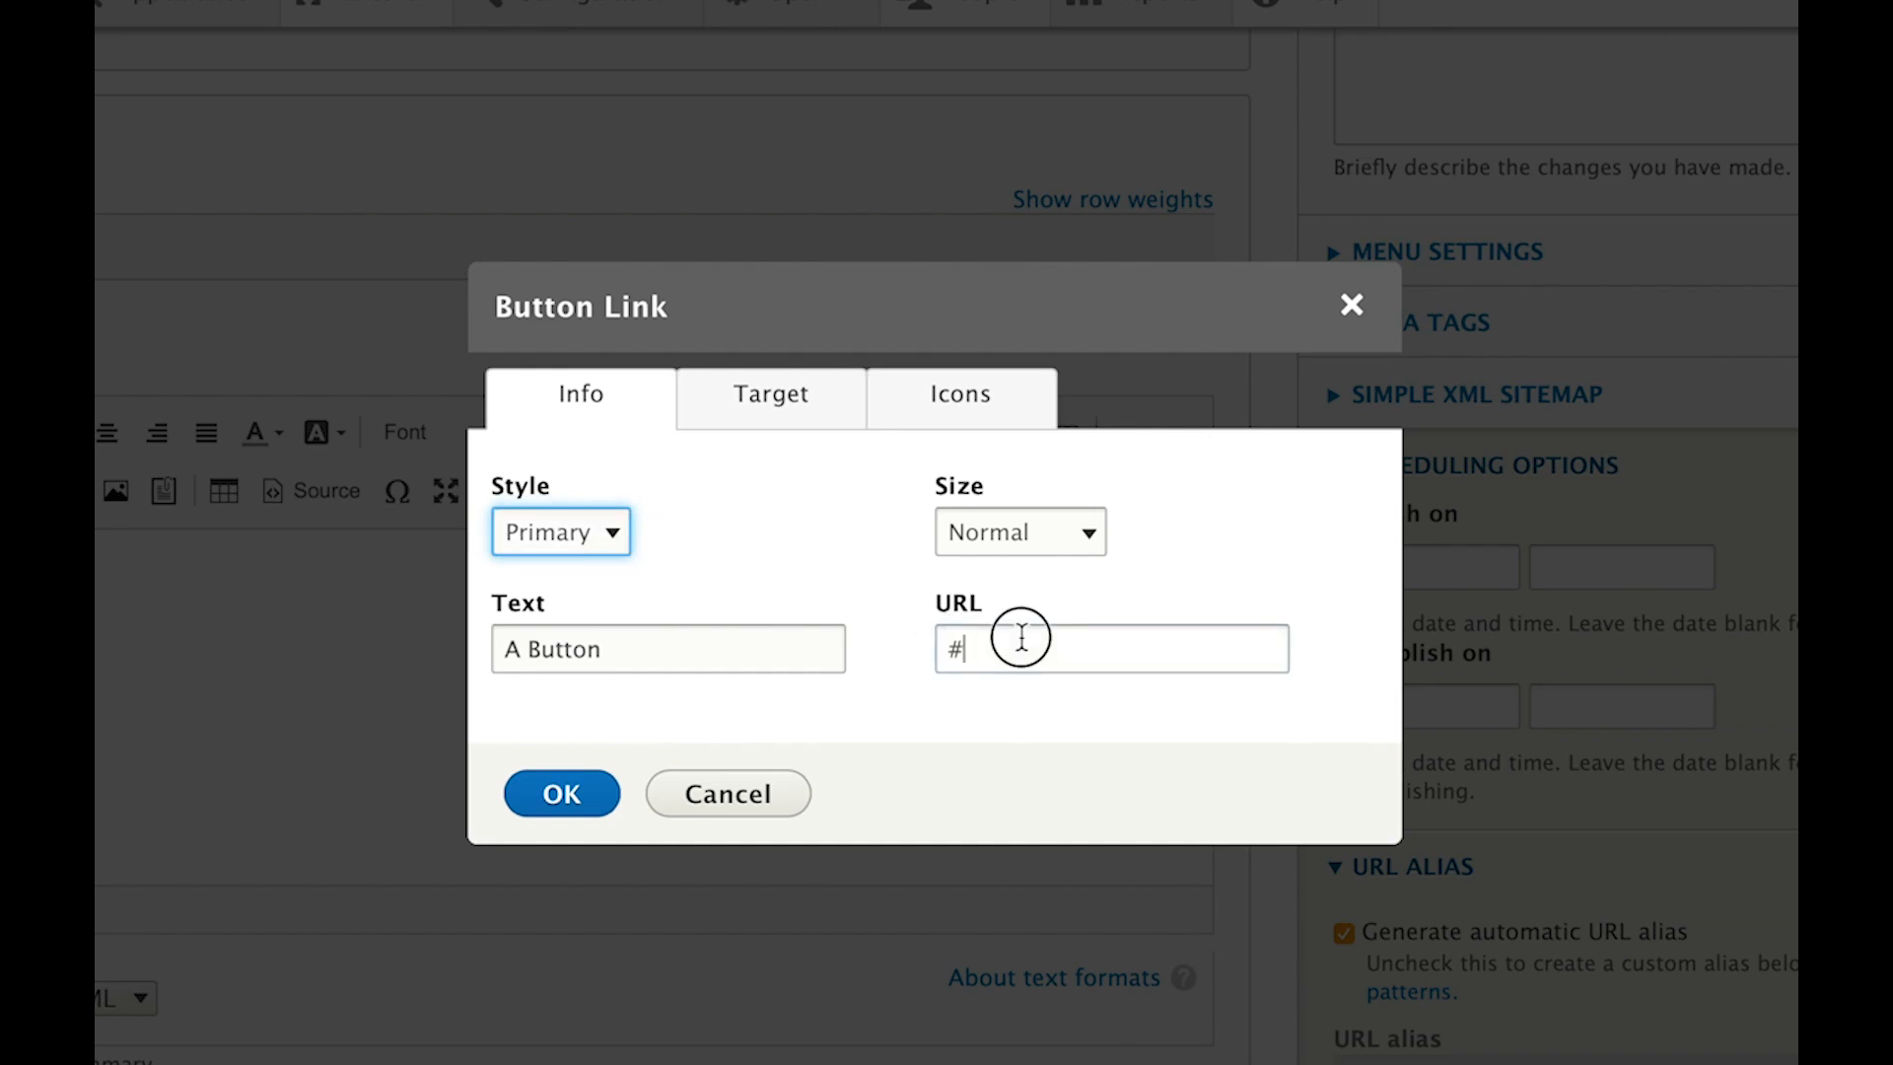
{"action": "type", "text": "/JOIN"}
{"action": "key", "text": "BackSpace"}
{"action": "key", "text": "BackSpace"}
{"action": "key", "text": "BackSpace"}
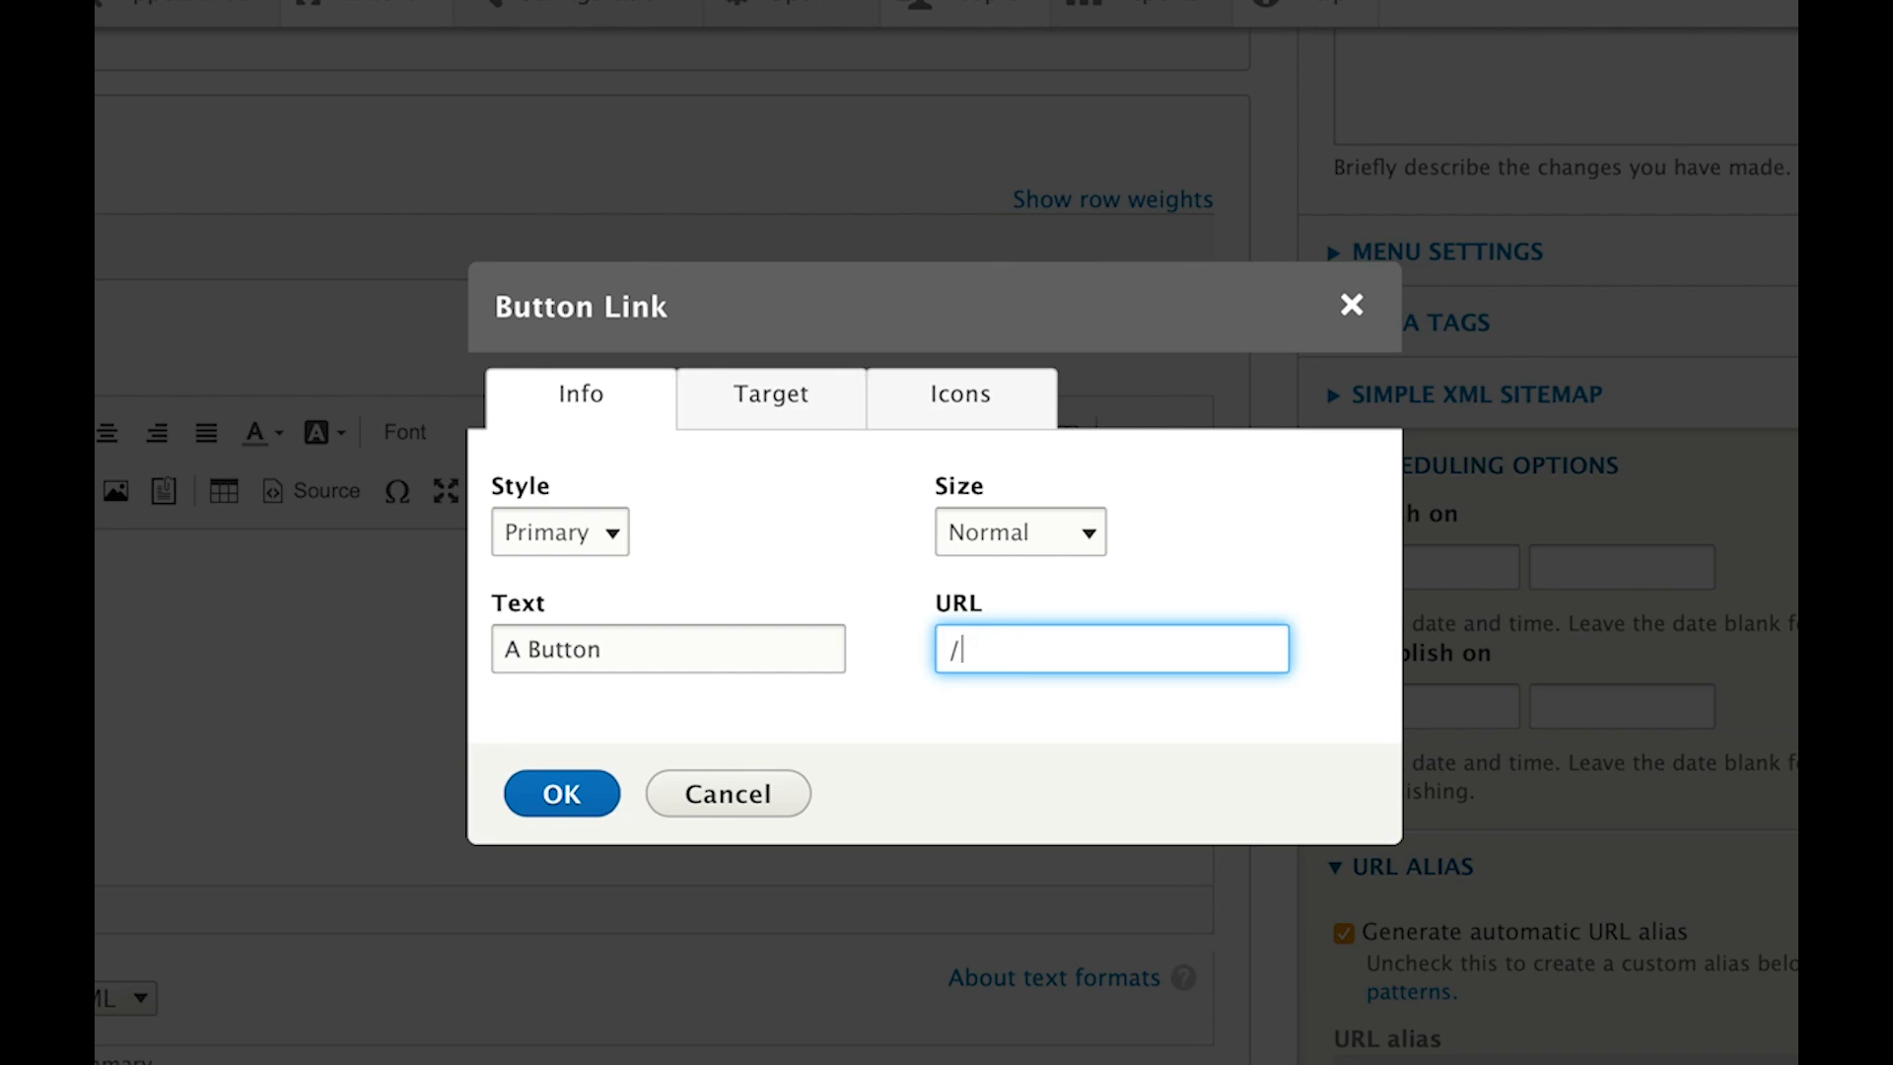
{"action": "type", "text": "oin"}
{"action": "key", "text": "BackSpace"}
{"action": "key", "text": "BackSpace"}
{"action": "key", "text": "BackSpace"}
{"action": "type", "text": "oin"}
Change the button's style to Info and insert it into the content
{"action": "left_click", "coordinate": [603, 533]}
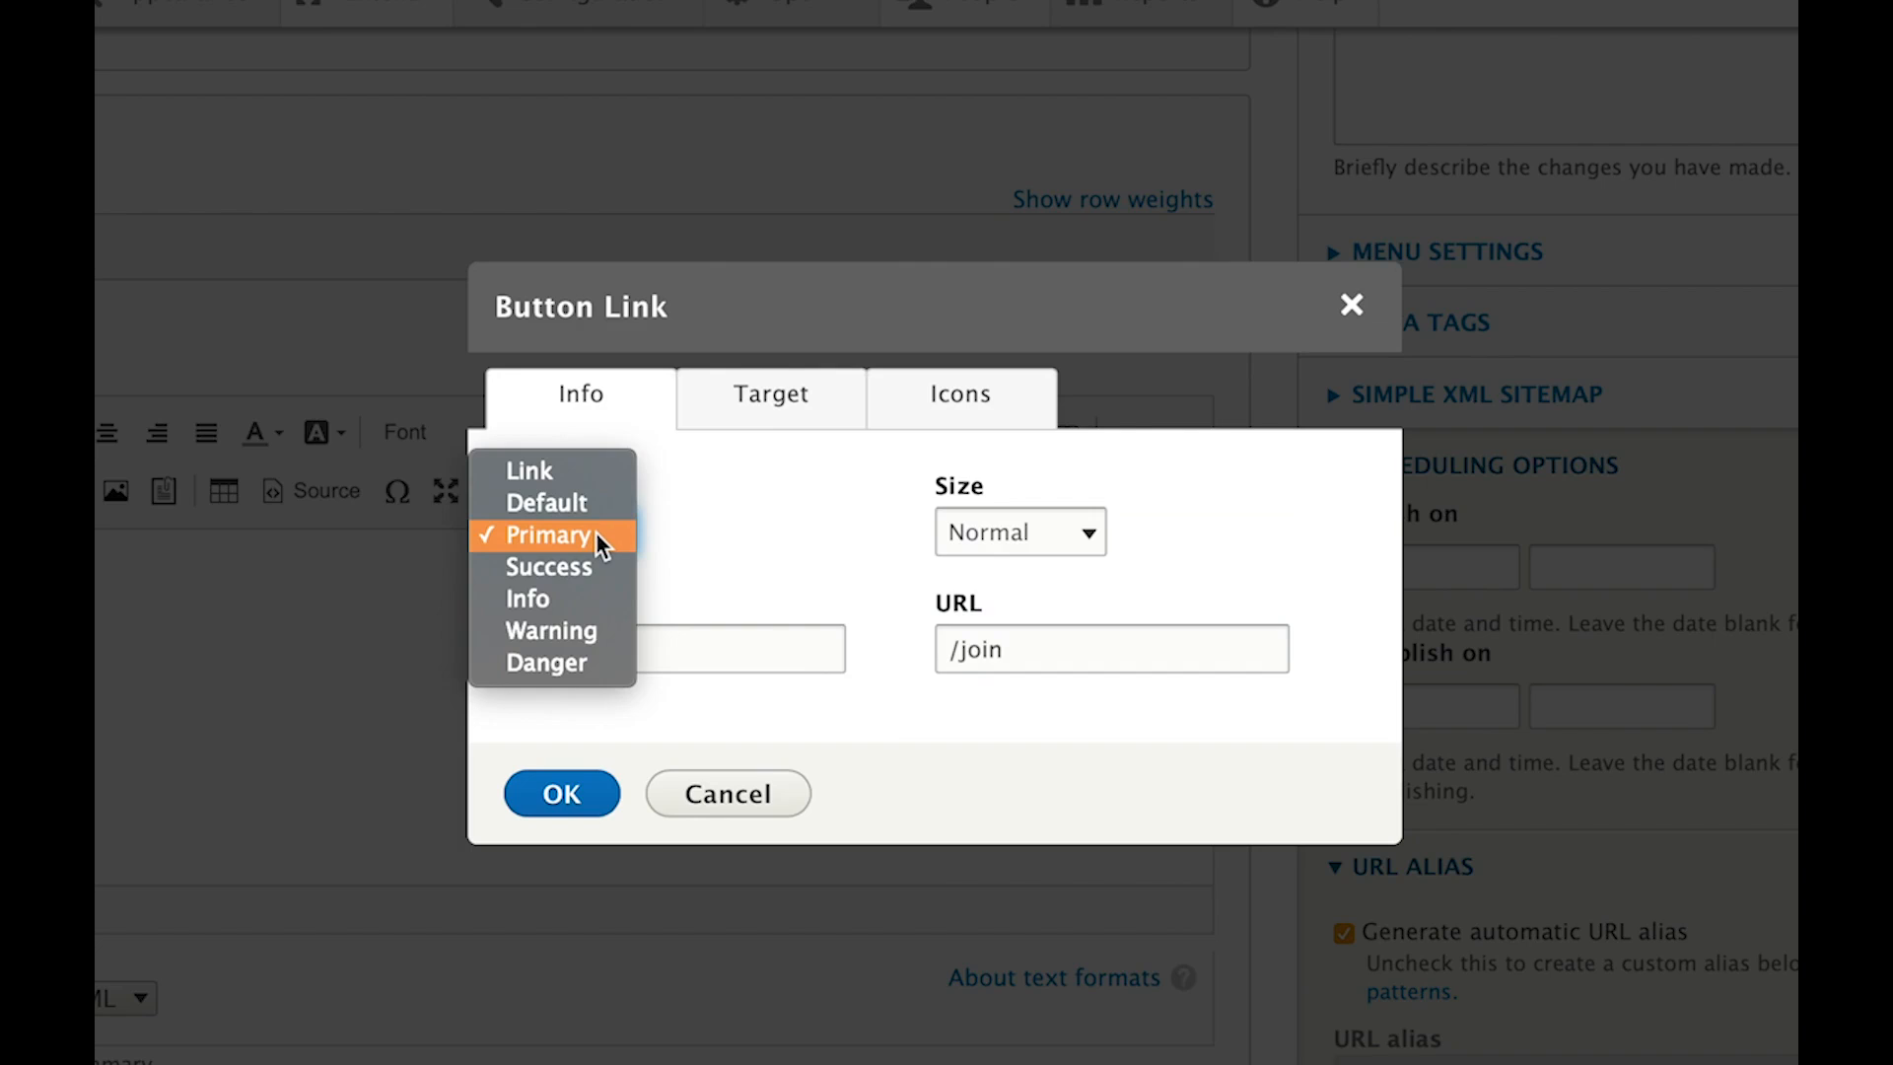
{"action": "left_click", "coordinate": [582, 597]}
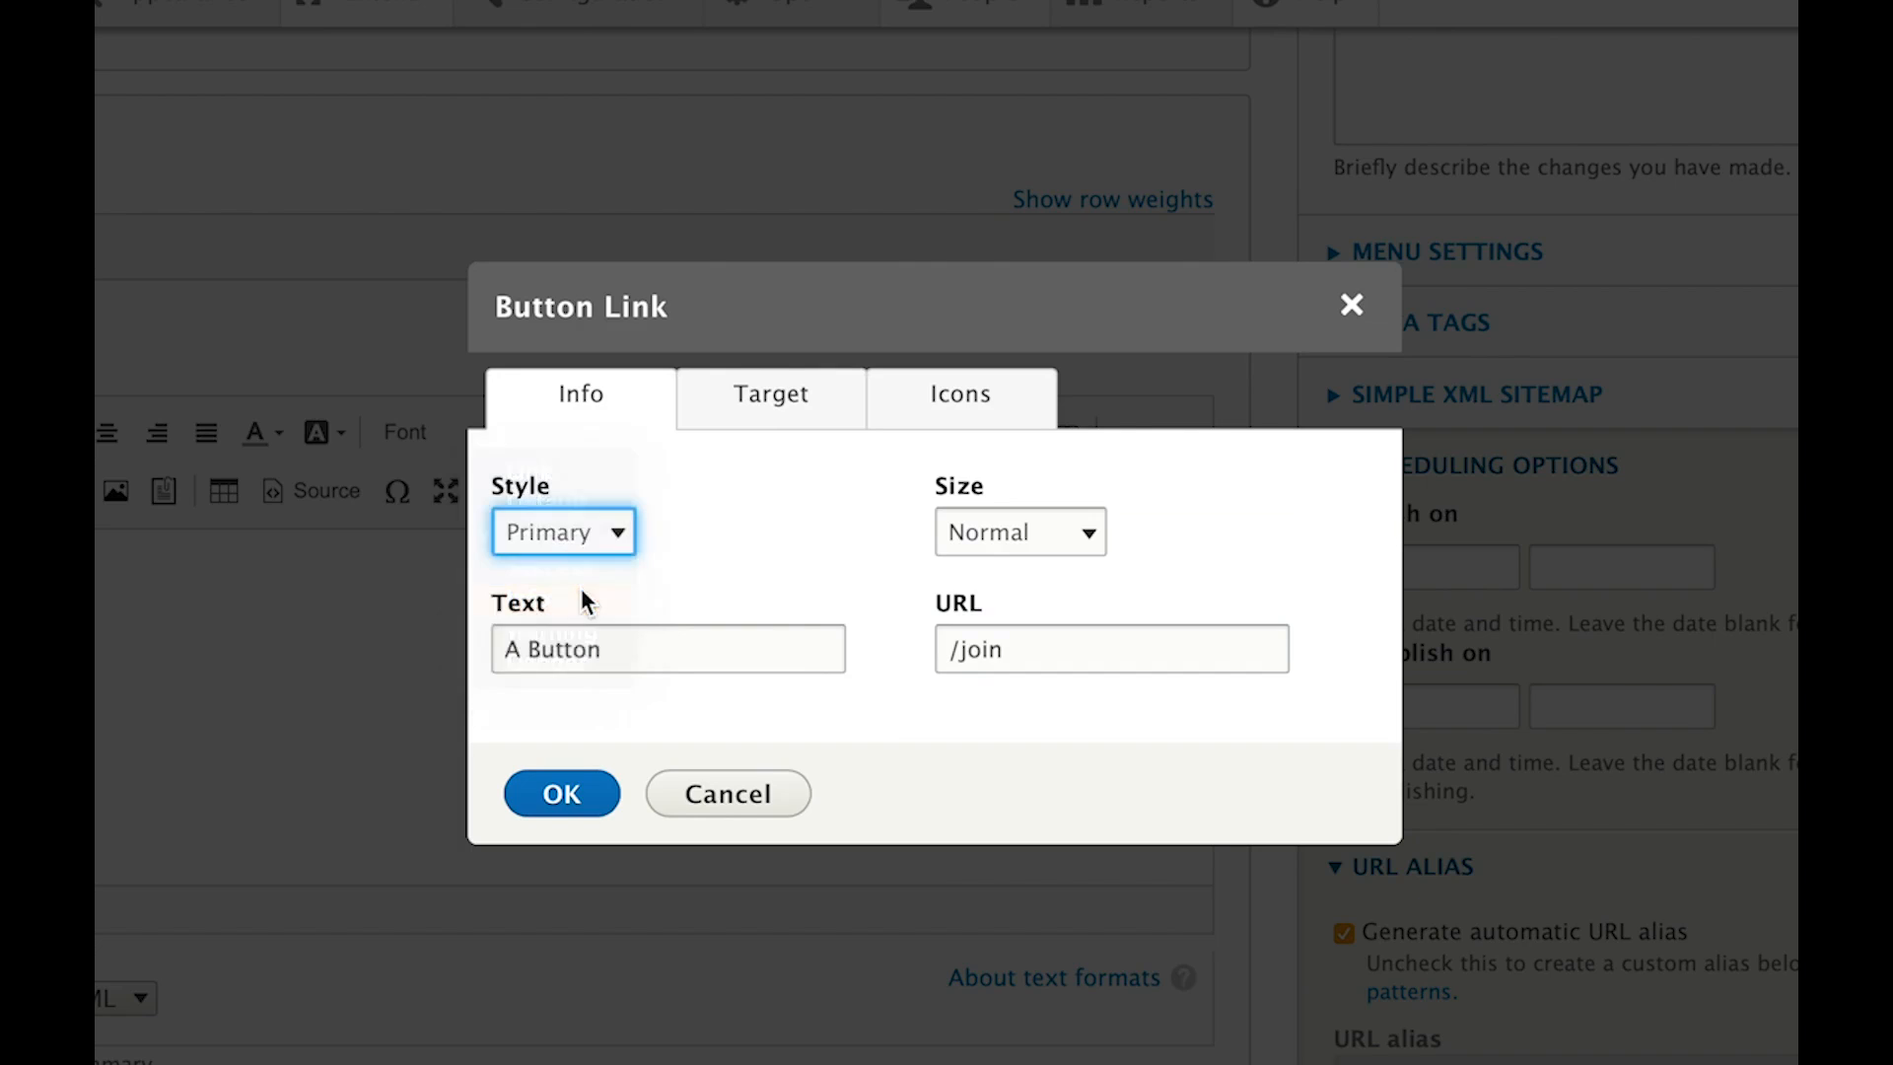
{"action": "left_click", "coordinate": [698, 561]}
{"action": "left_click", "coordinate": [545, 810]}
Save the landing page and test the published A Button link, returning to the landing page
{"action": "scroll", "coordinate": [482, 650], "scroll_direction": "down", "scroll_amount": 5}
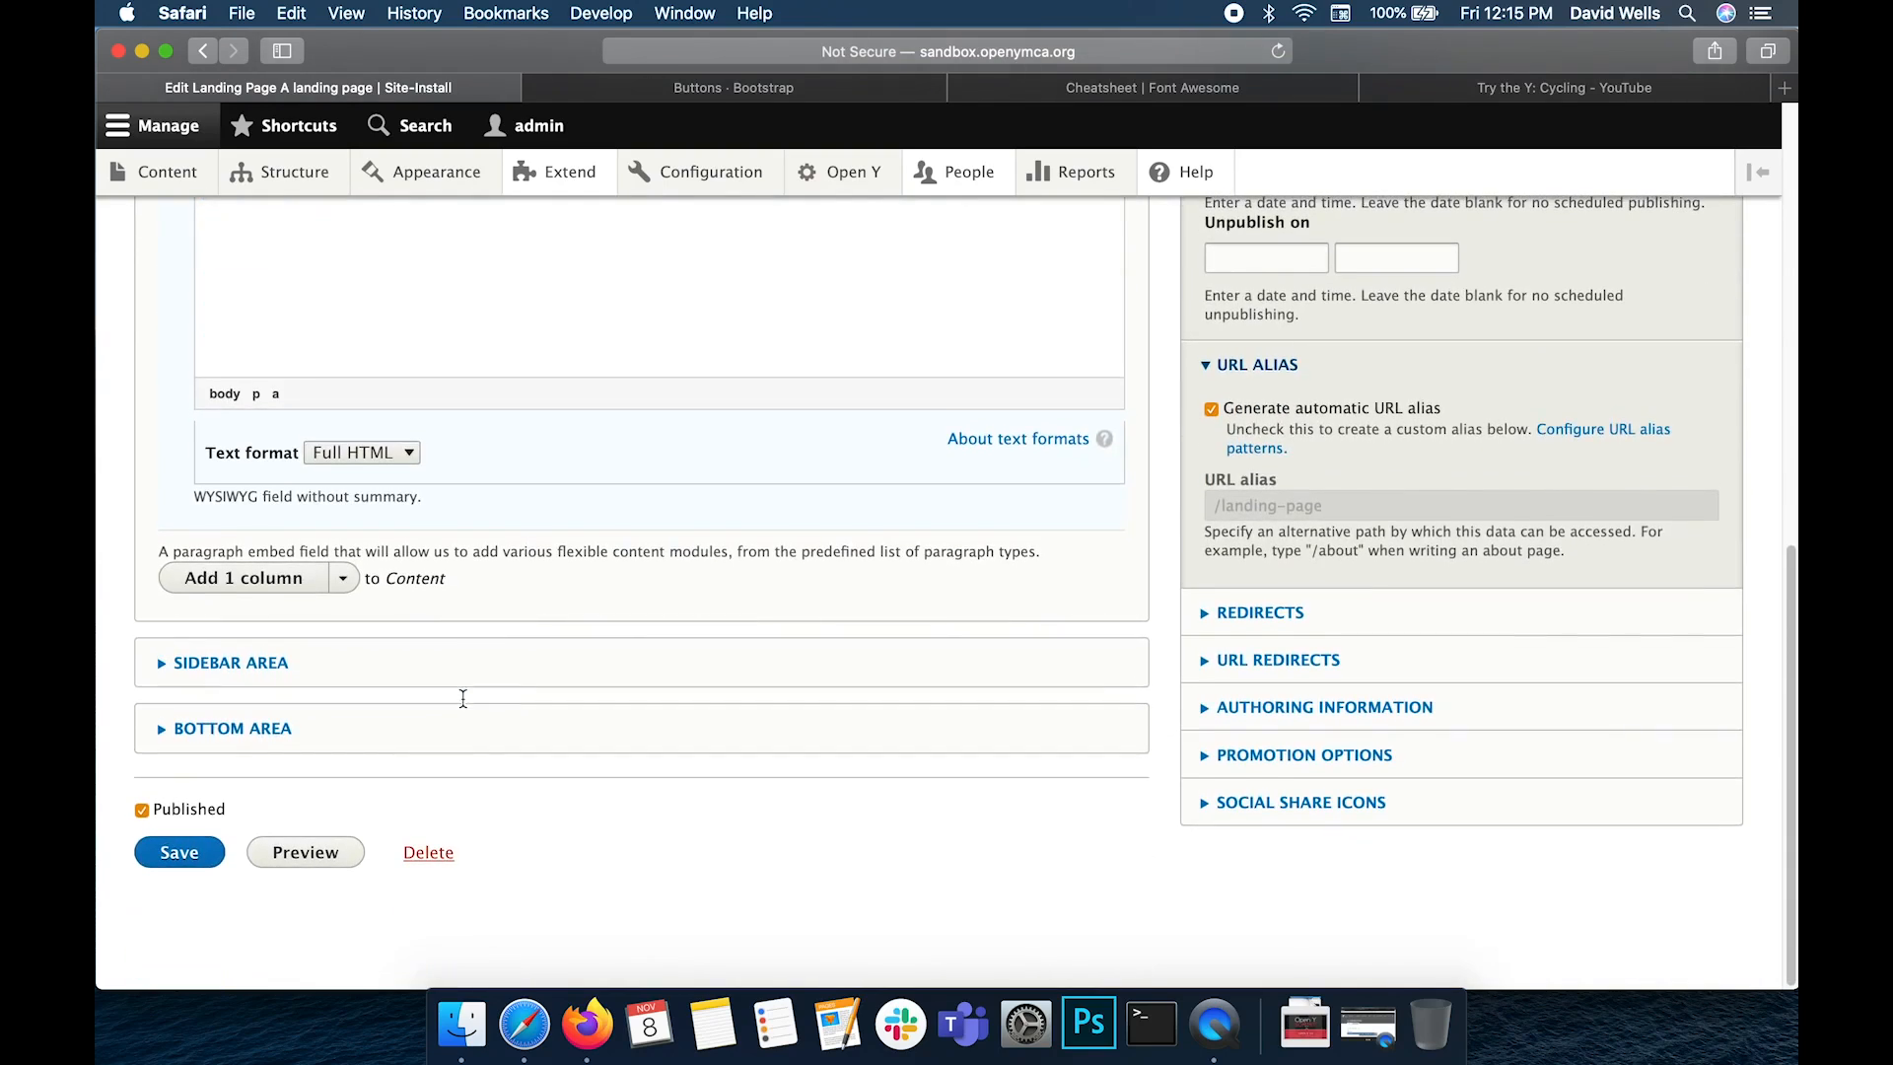
{"action": "left_click", "coordinate": [209, 863]}
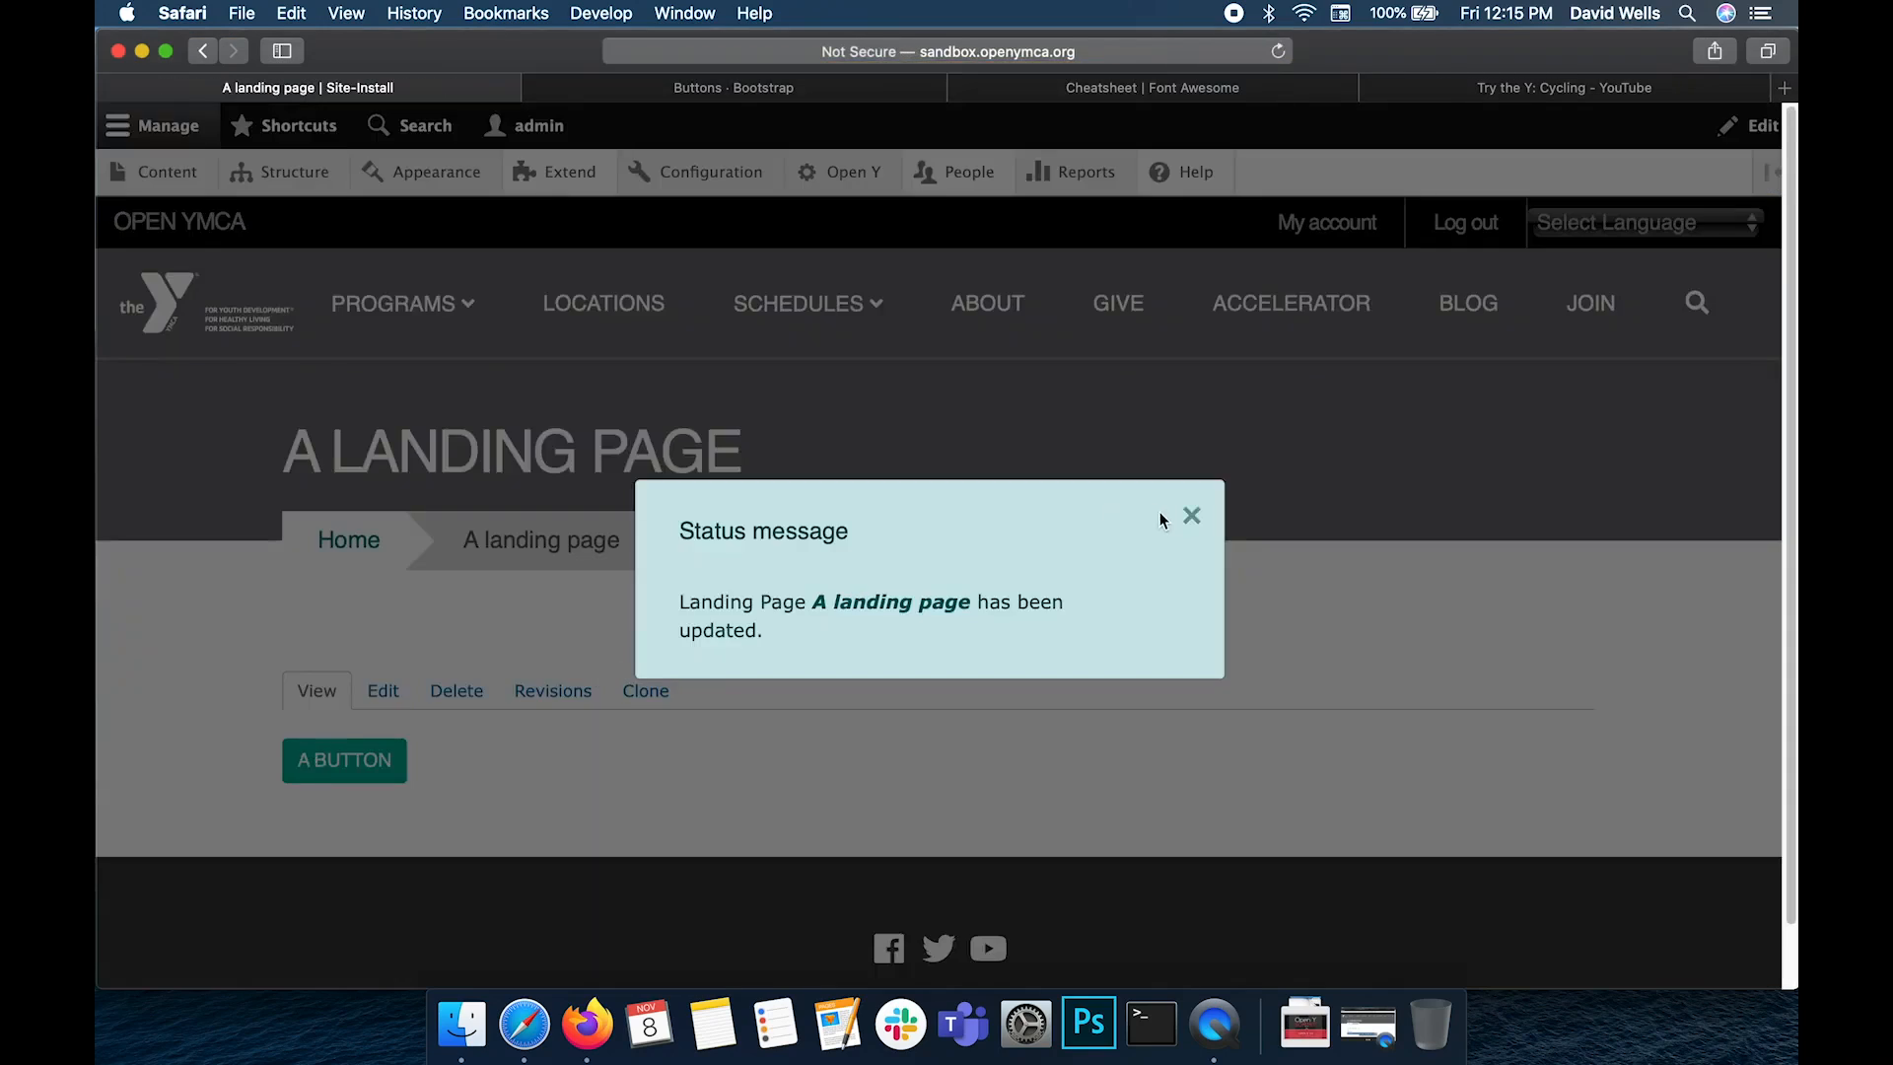
{"action": "left_click", "coordinate": [1190, 514]}
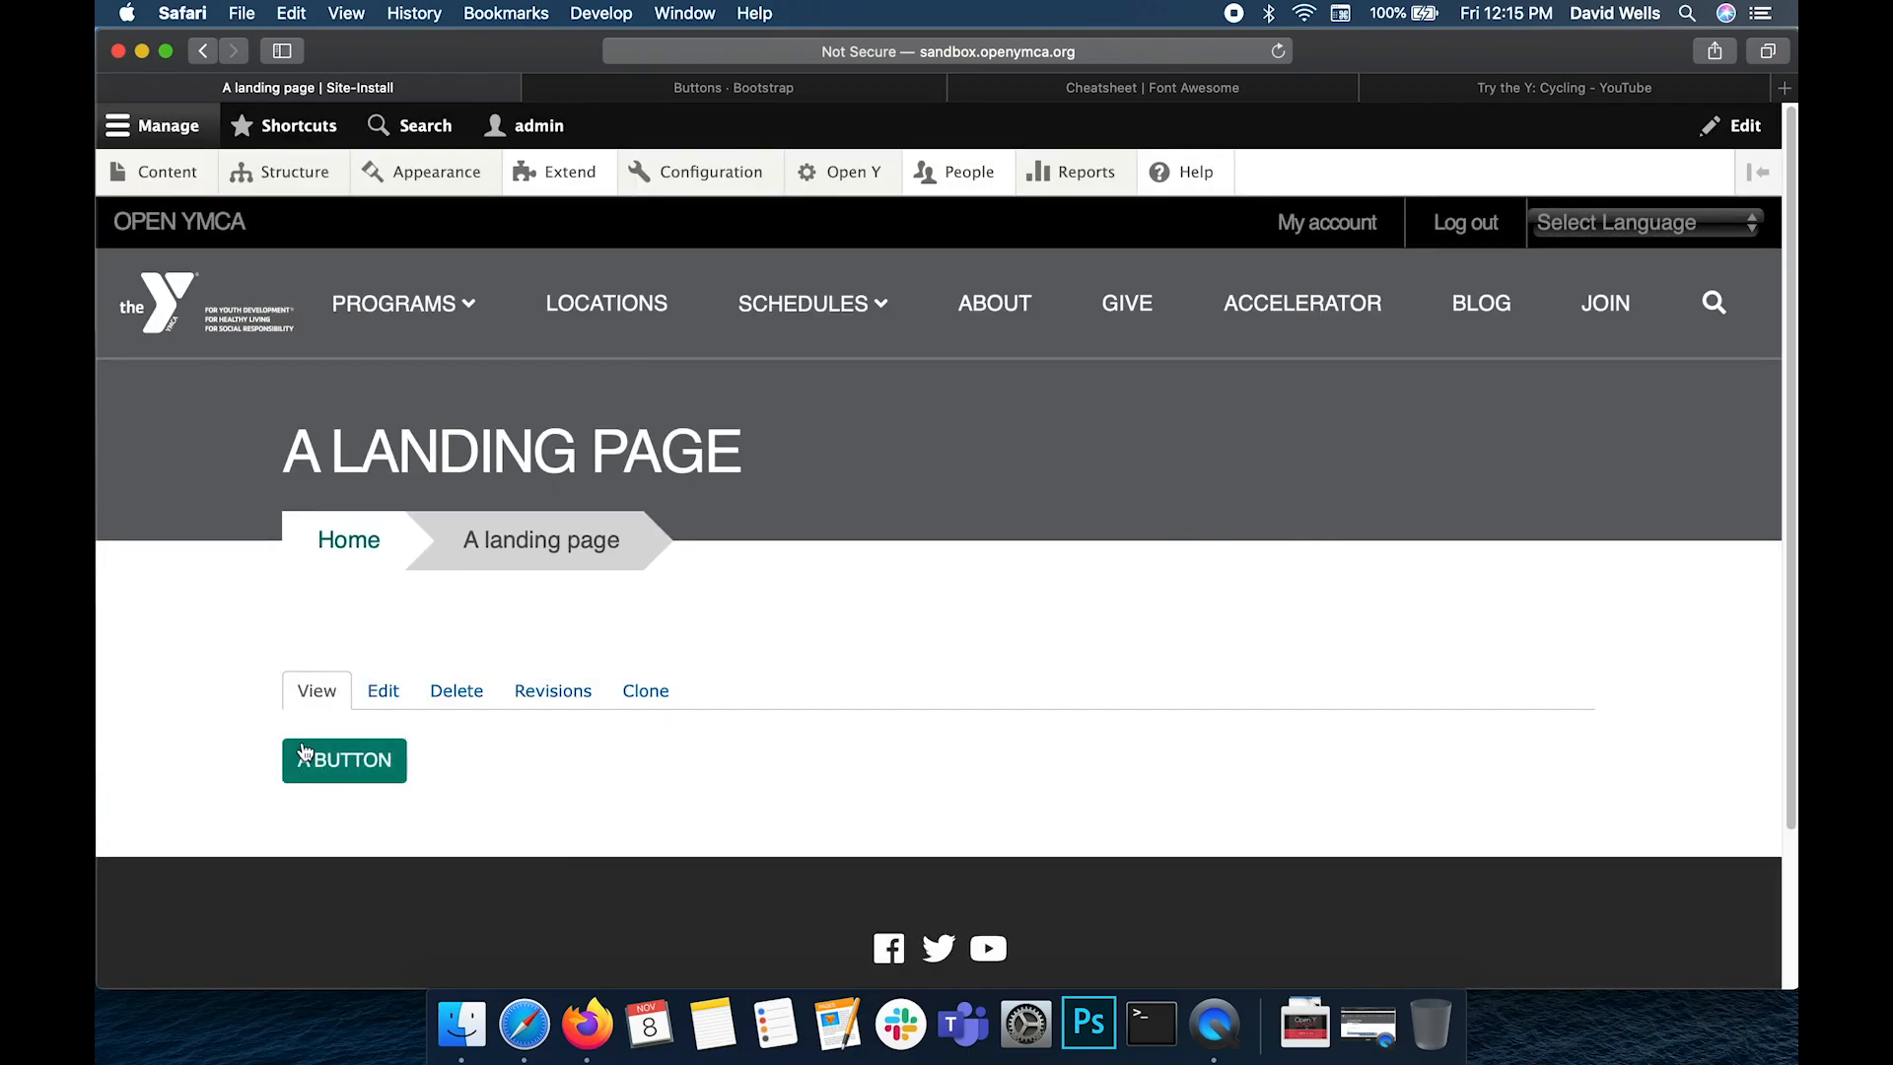
{"action": "left_click", "coordinate": [357, 771]}
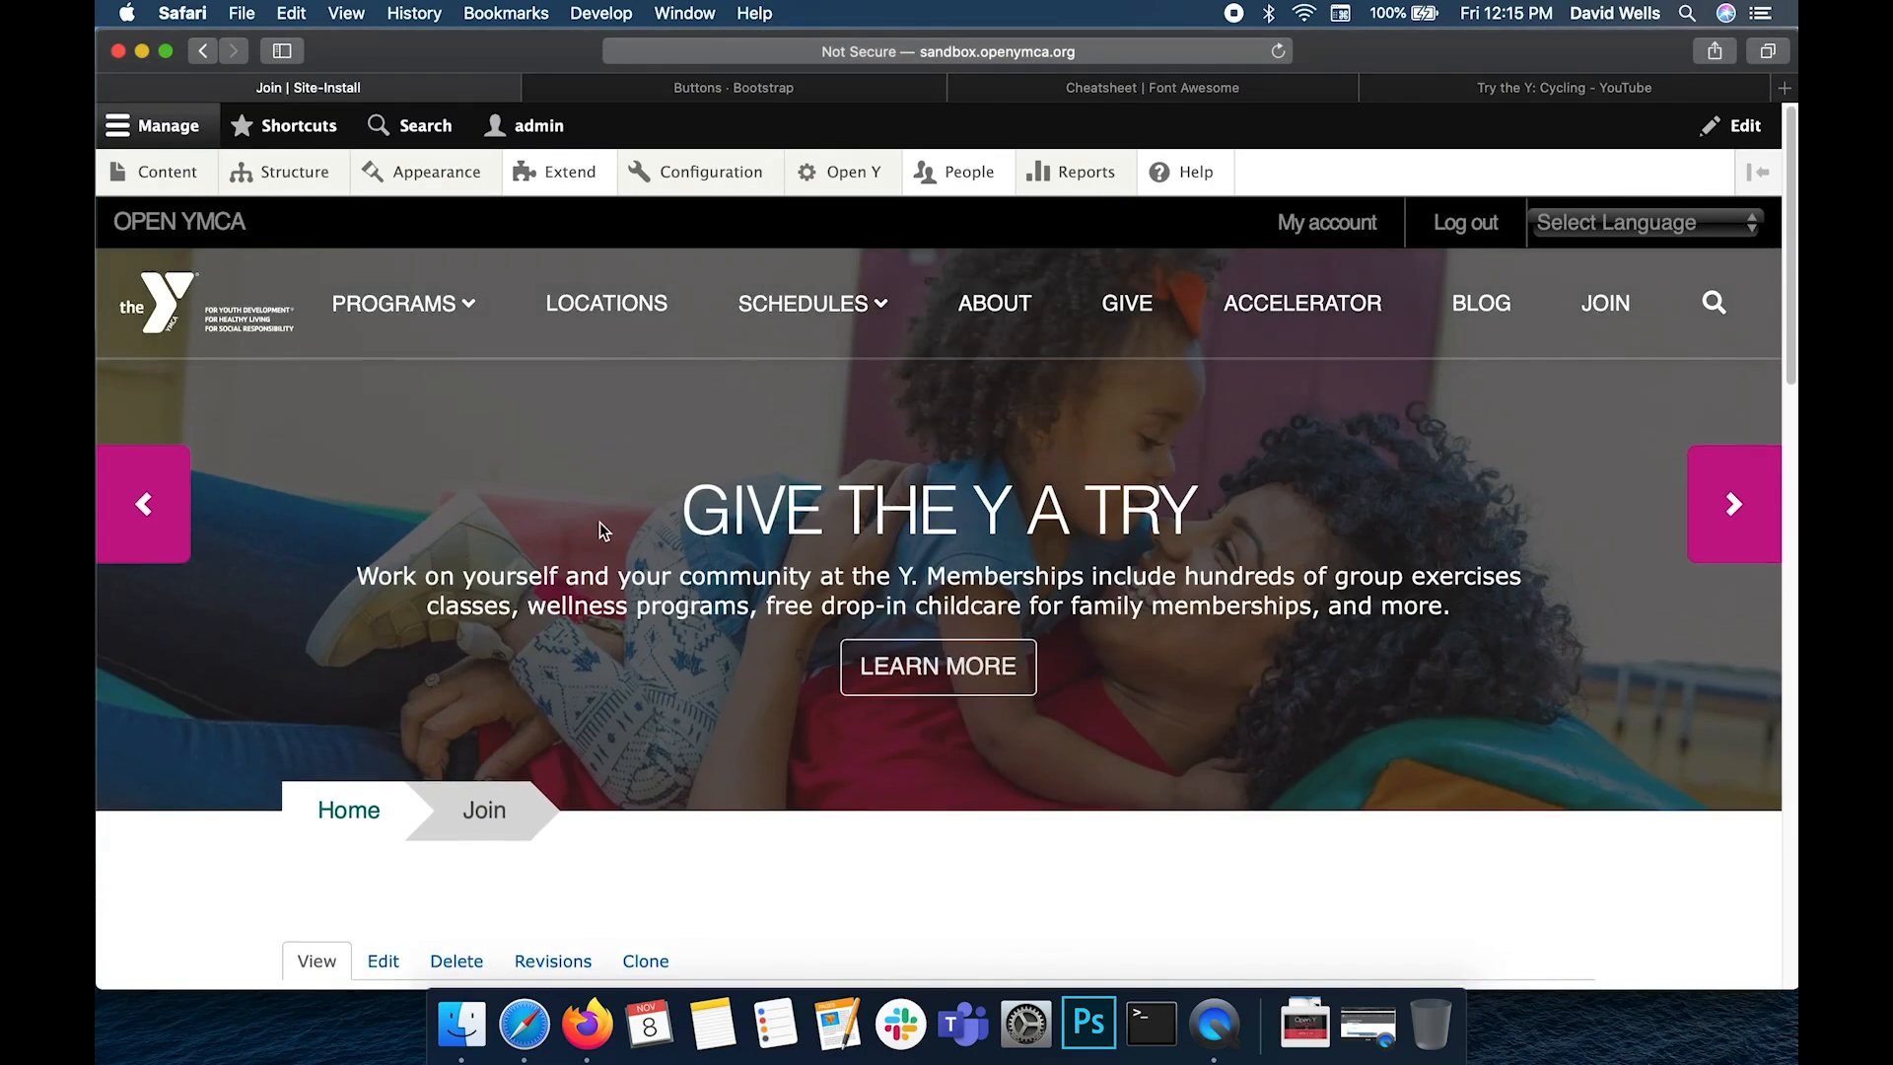
{"action": "left_click", "coordinate": [202, 50]}
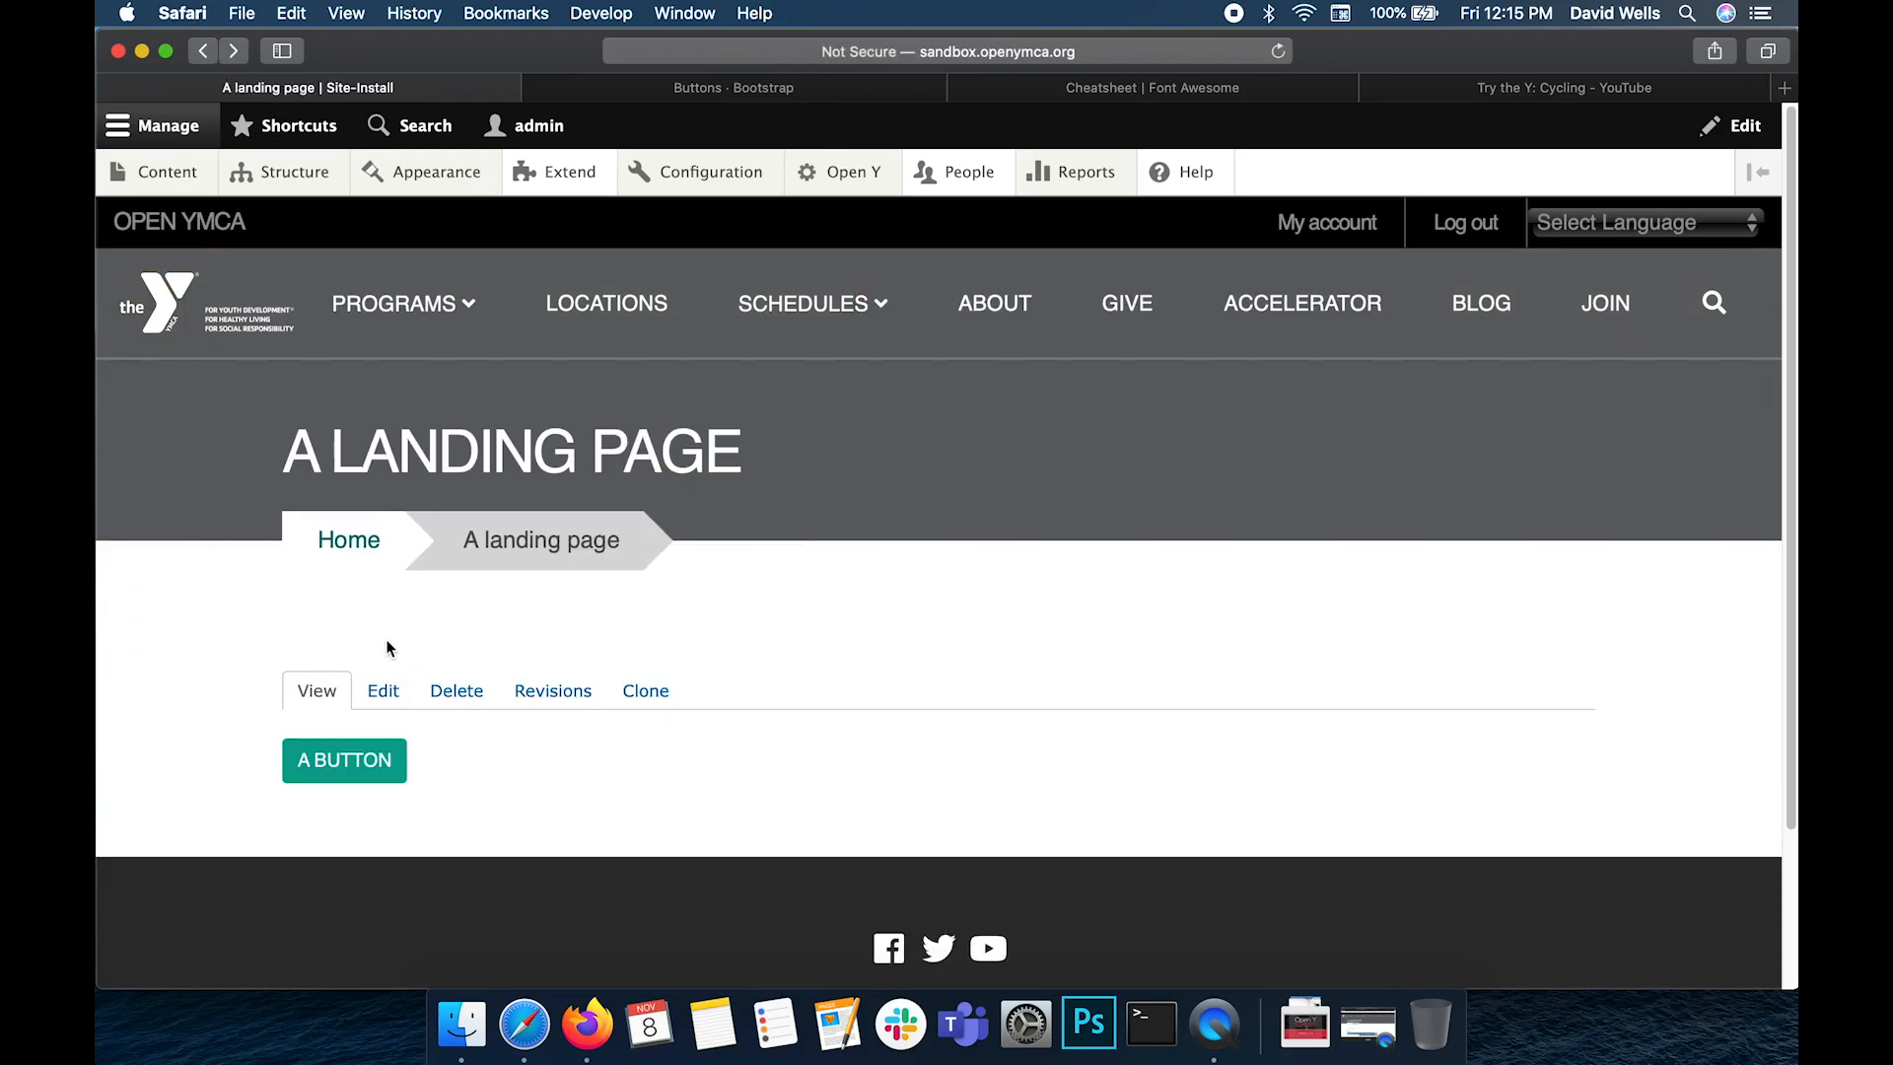
Reopen the landing page's Simple content for editing and open the A Button link's settings
{"action": "left_click", "coordinate": [384, 700]}
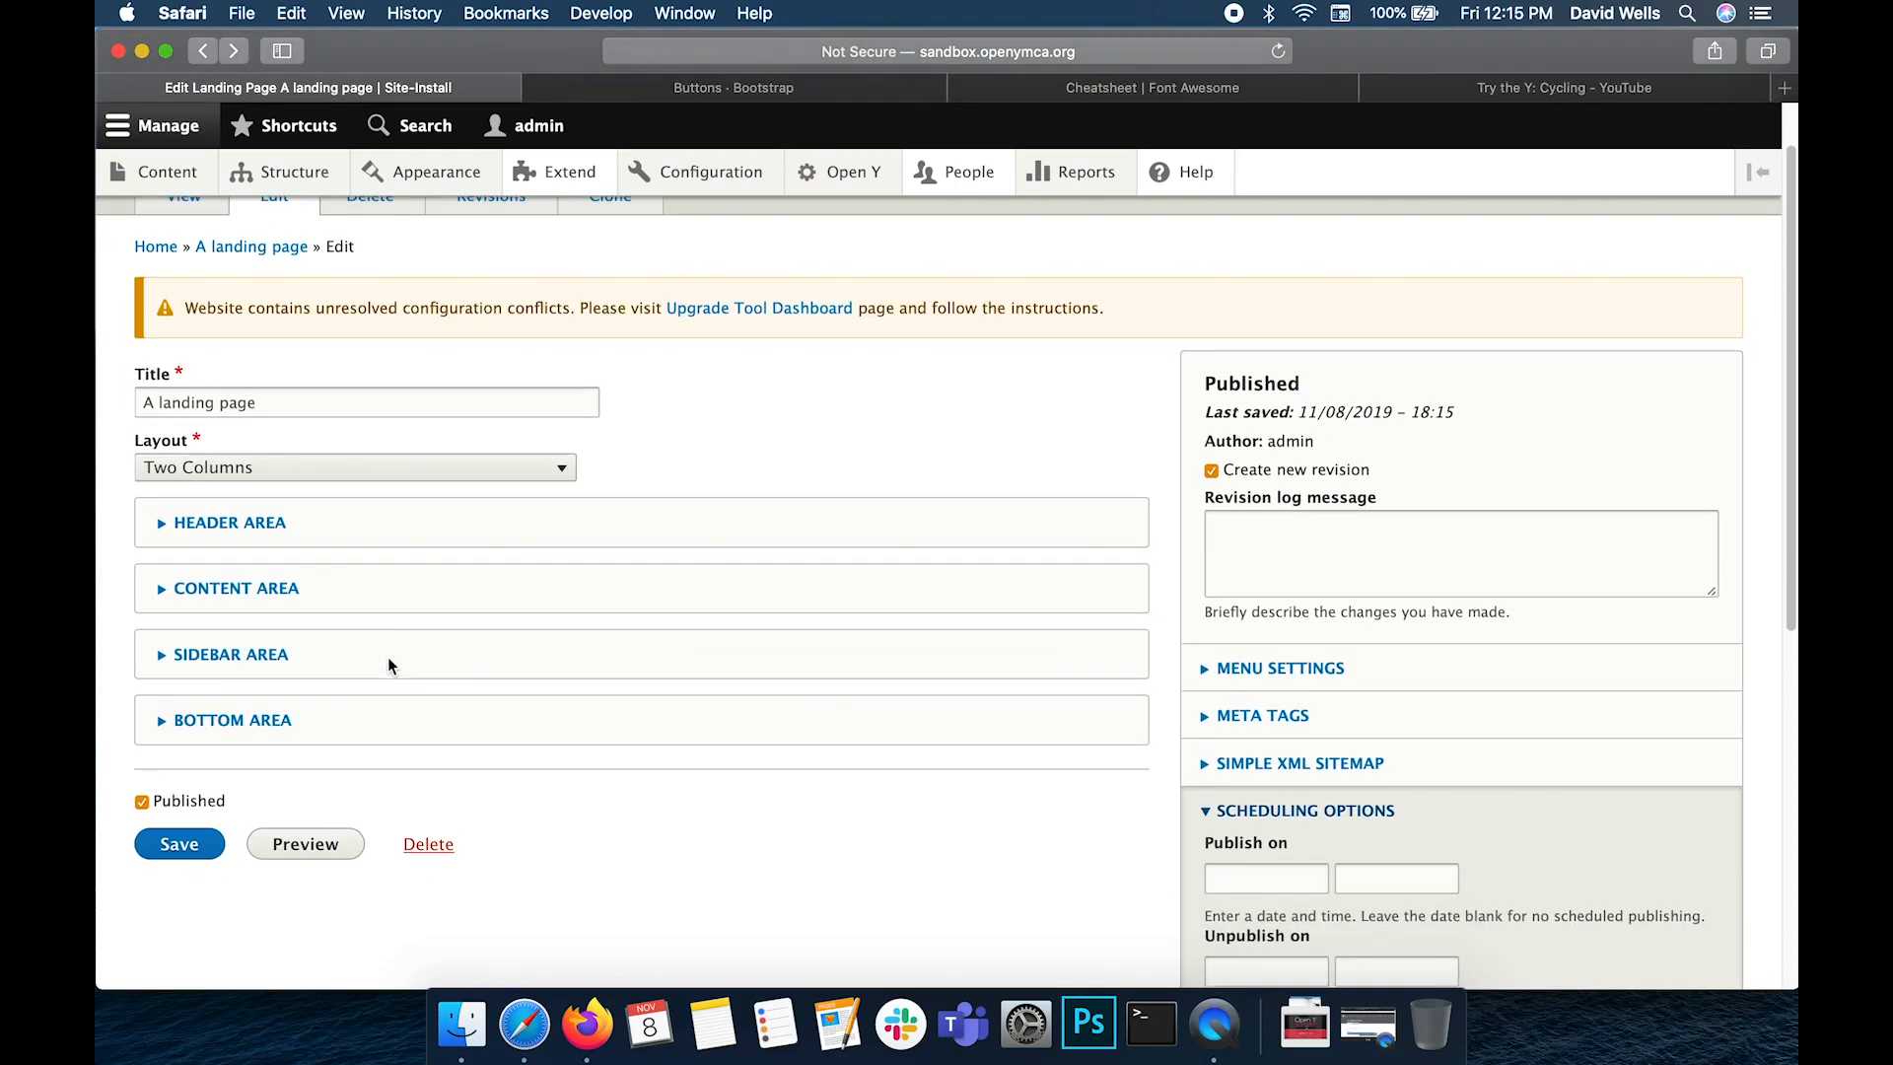
{"action": "left_click", "coordinate": [399, 604]}
{"action": "scroll", "coordinate": [393, 604], "scroll_direction": "down", "scroll_amount": 3}
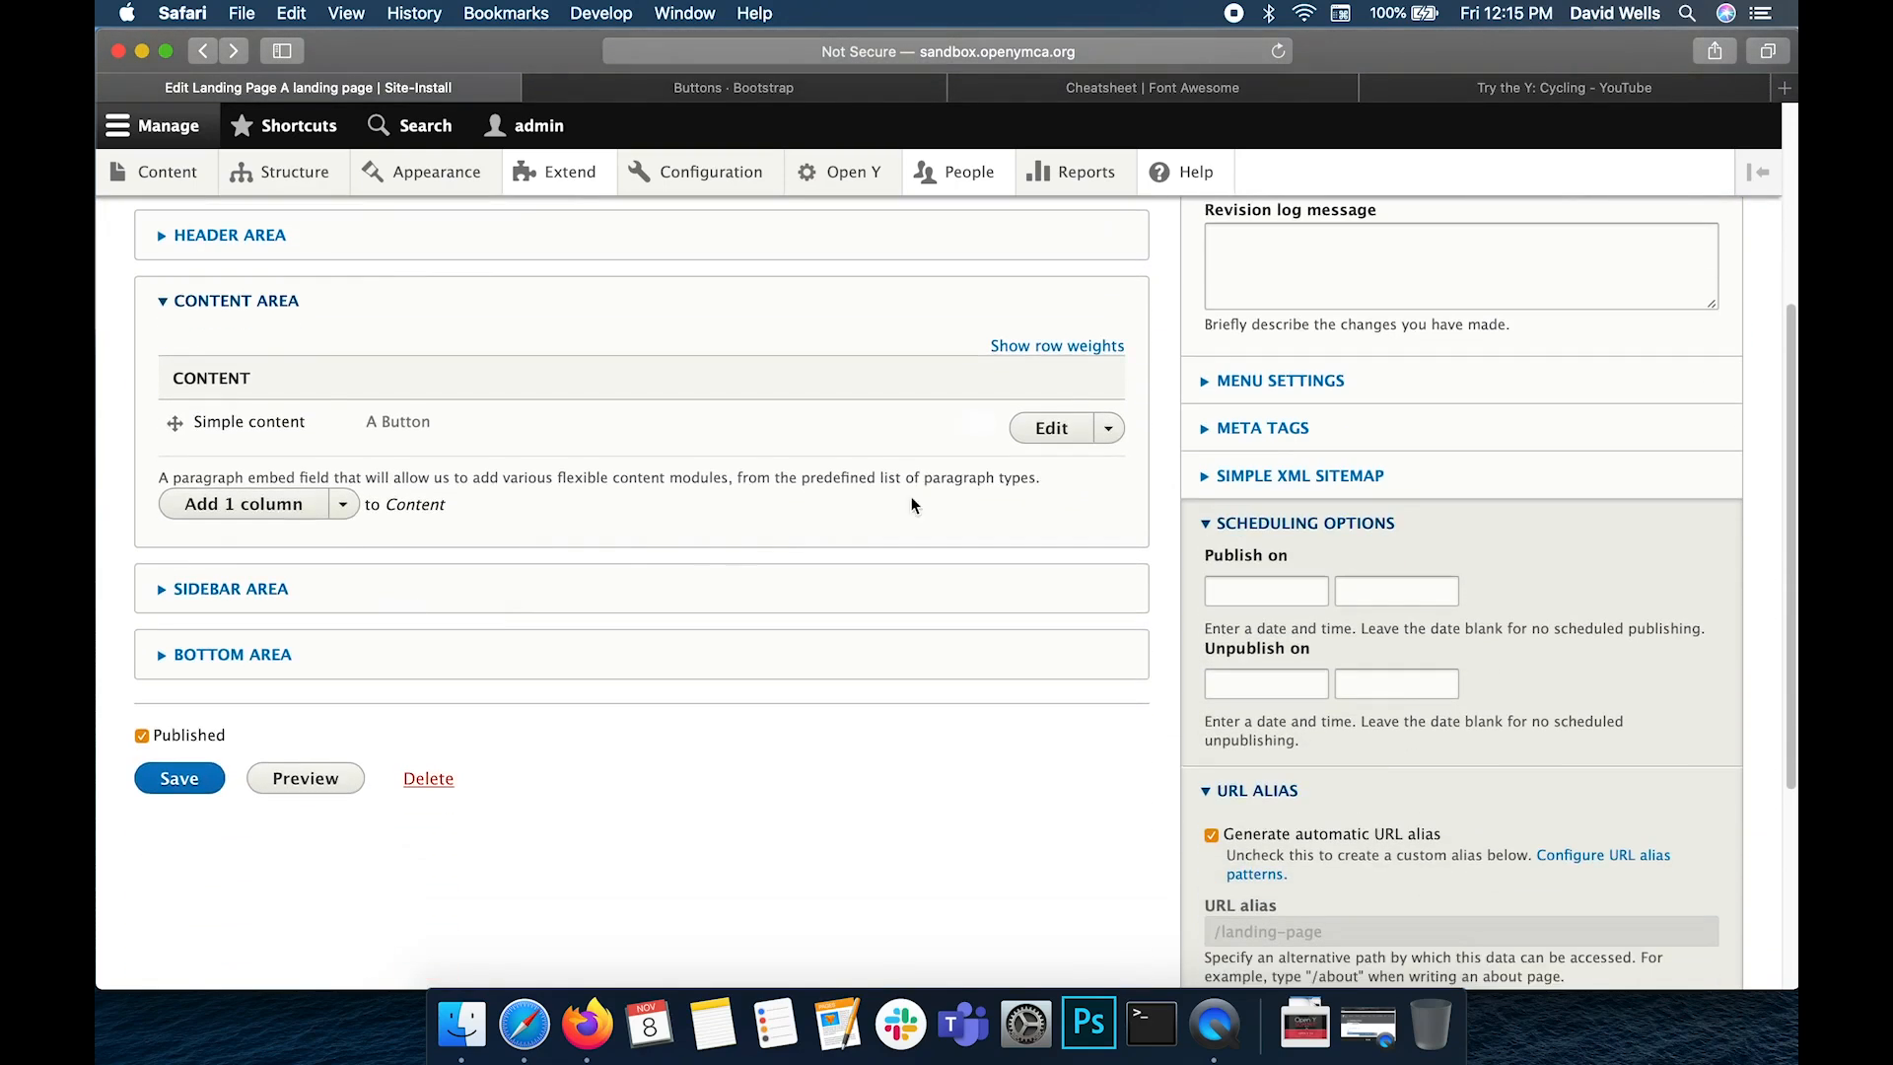
{"action": "left_click", "coordinate": [1018, 429]}
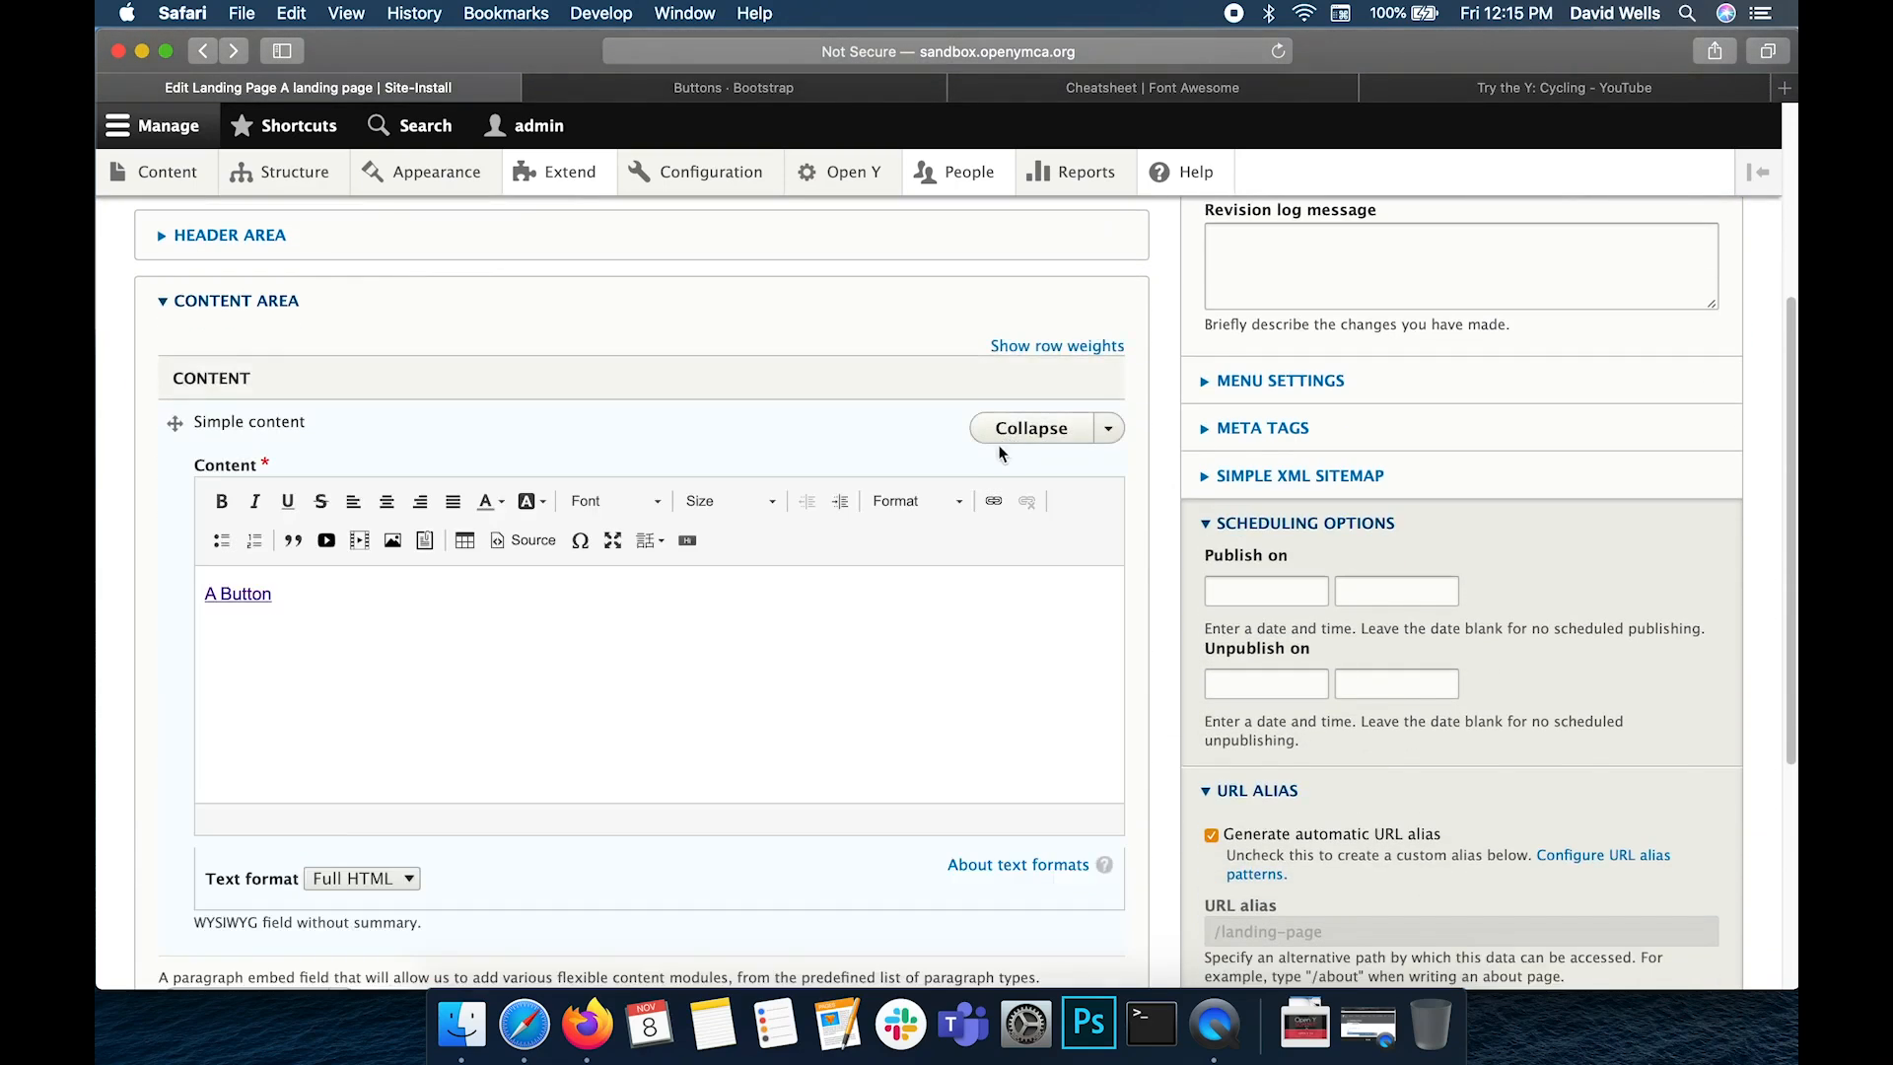
{"action": "left_click", "coordinate": [211, 595]}
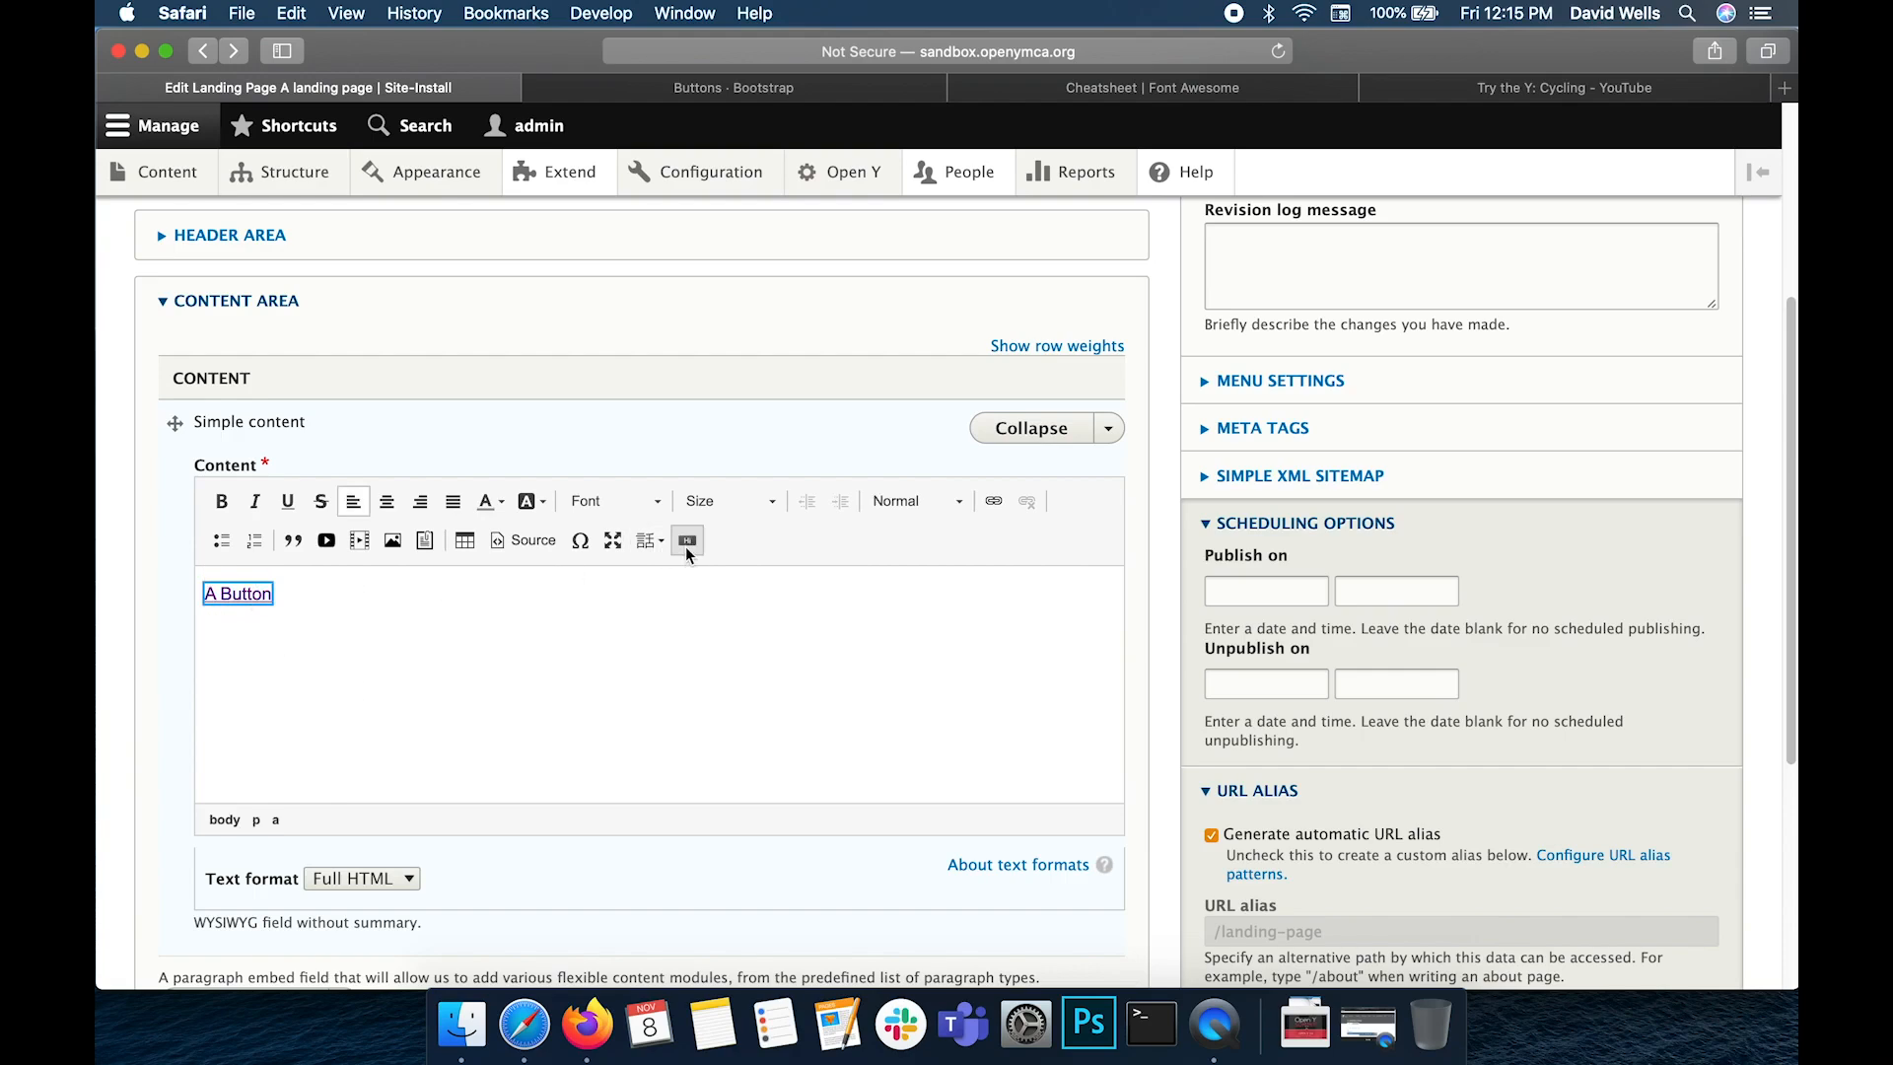
{"action": "left_click", "coordinate": [687, 540]}
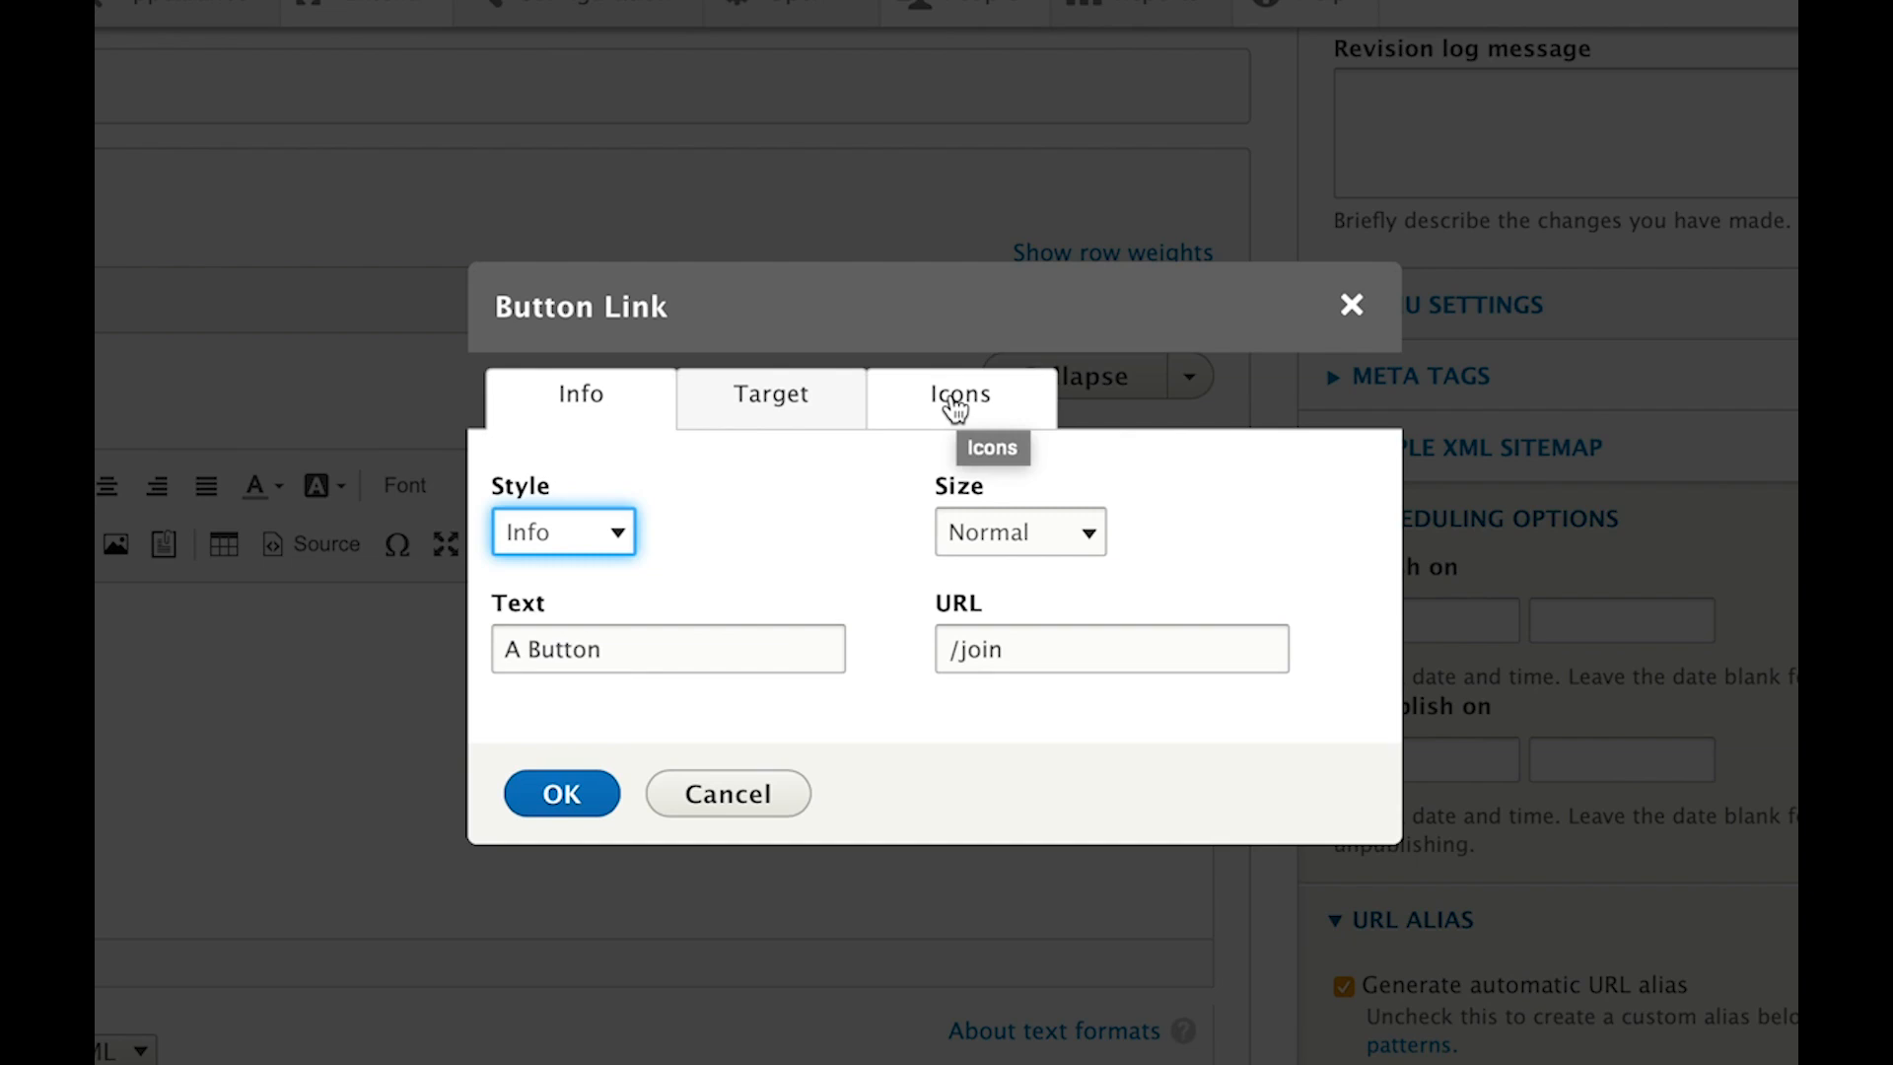
Try the Link style on A Button, and settle on the Success style
{"action": "left_click", "coordinate": [592, 532]}
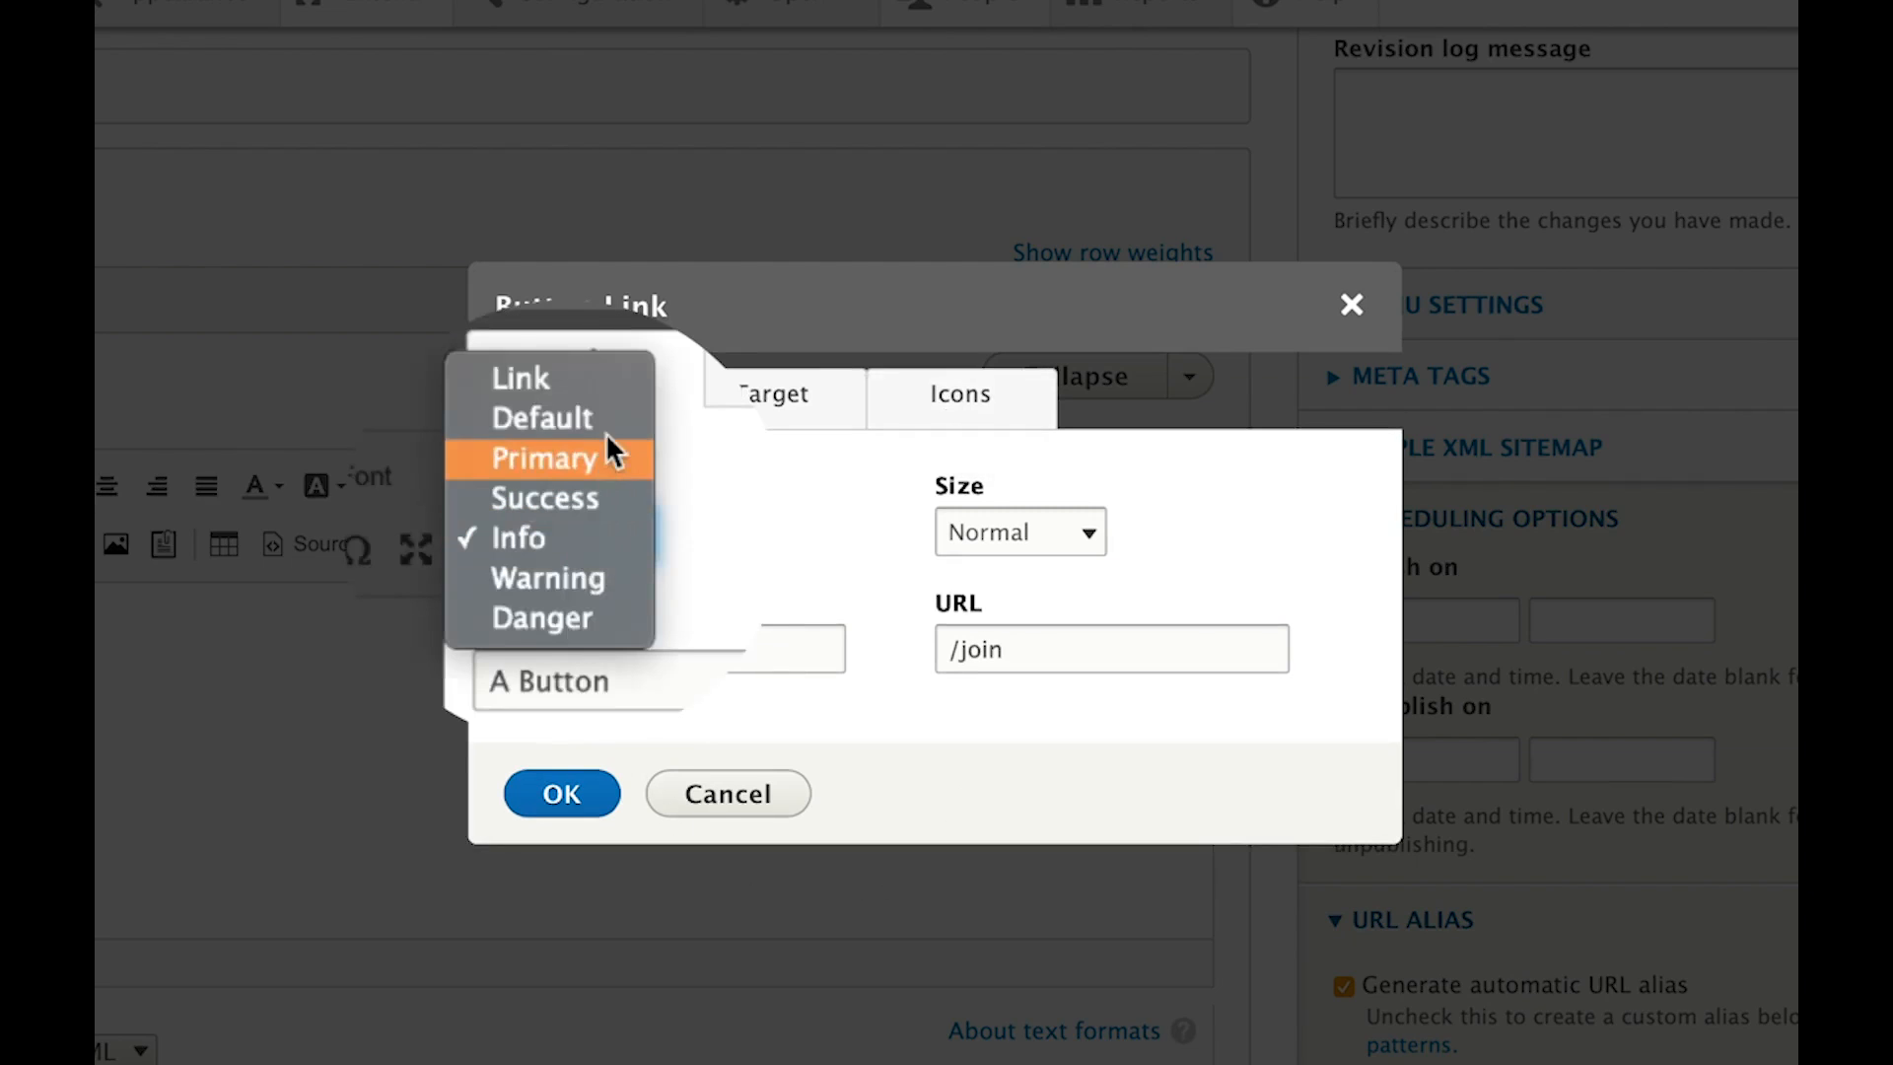
{"action": "left_click", "coordinate": [594, 376]}
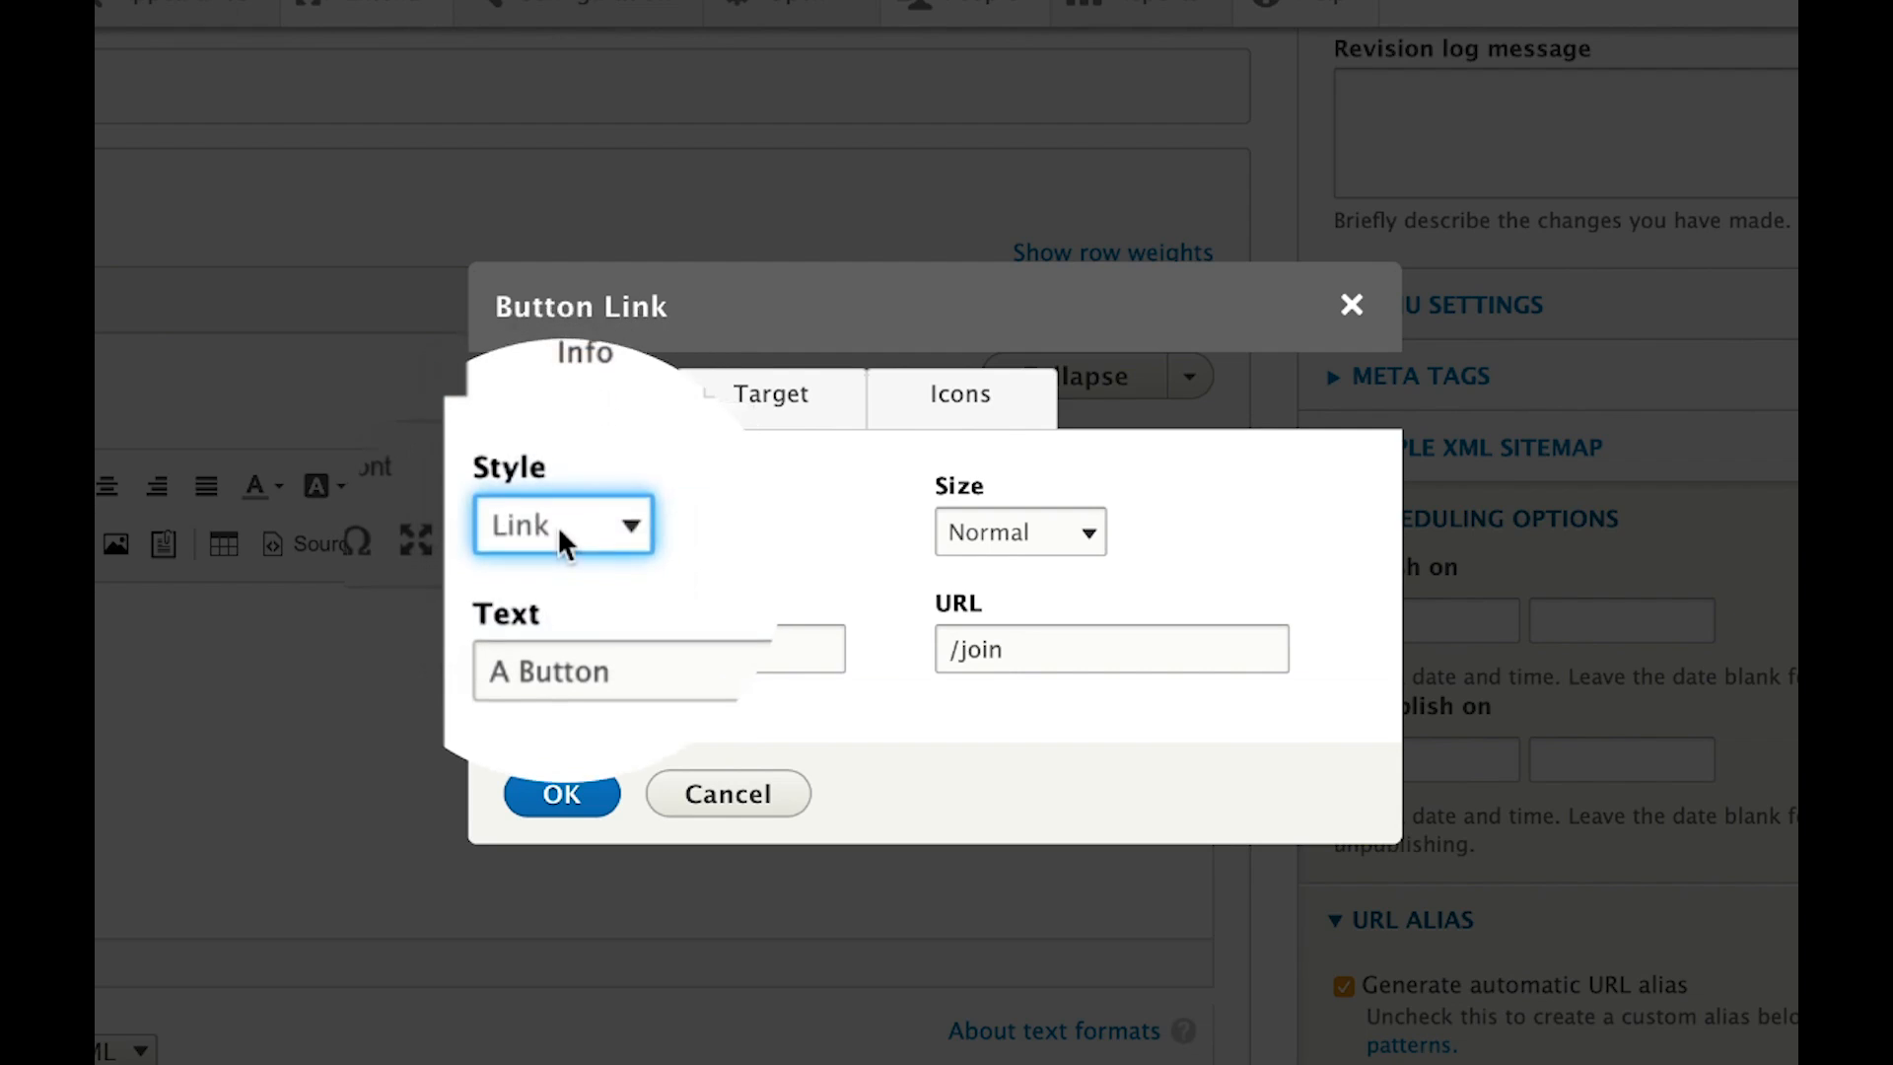
{"action": "left_click", "coordinate": [560, 532]}
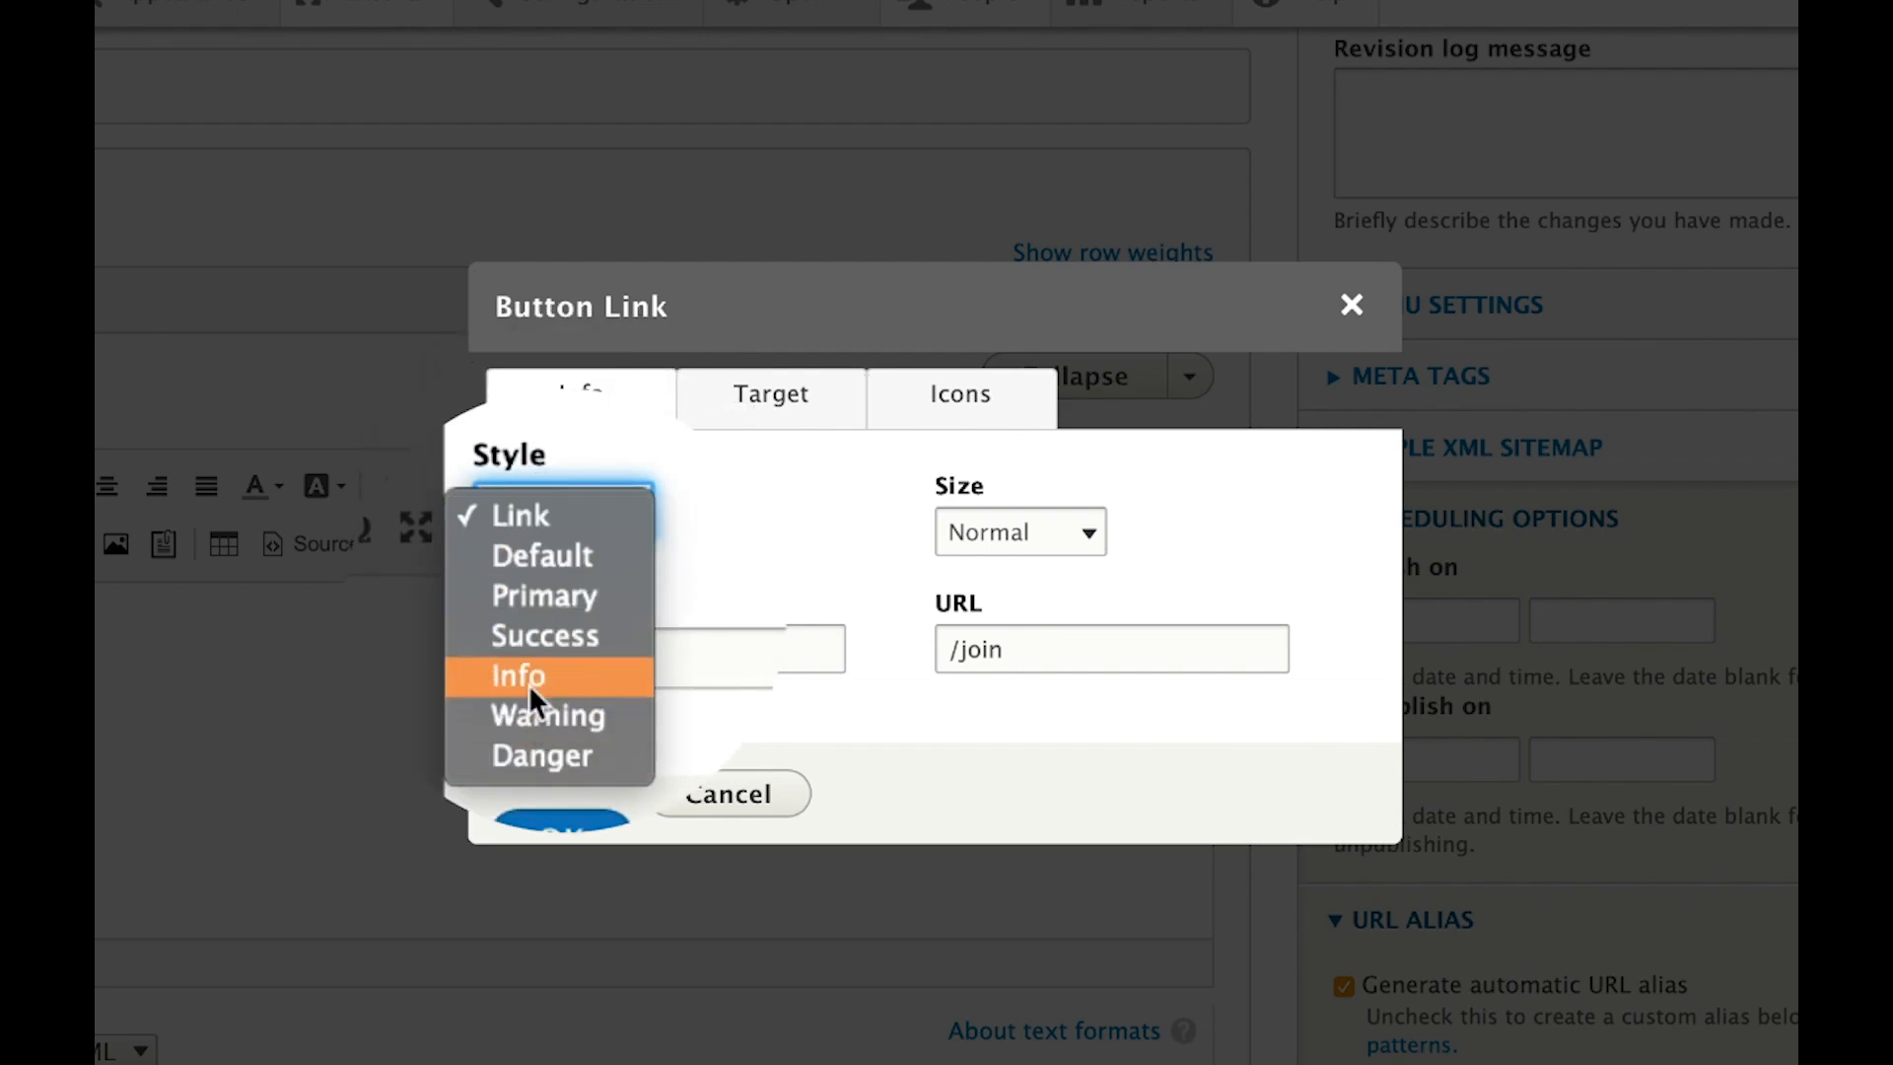
{"action": "left_click", "coordinate": [545, 633]}
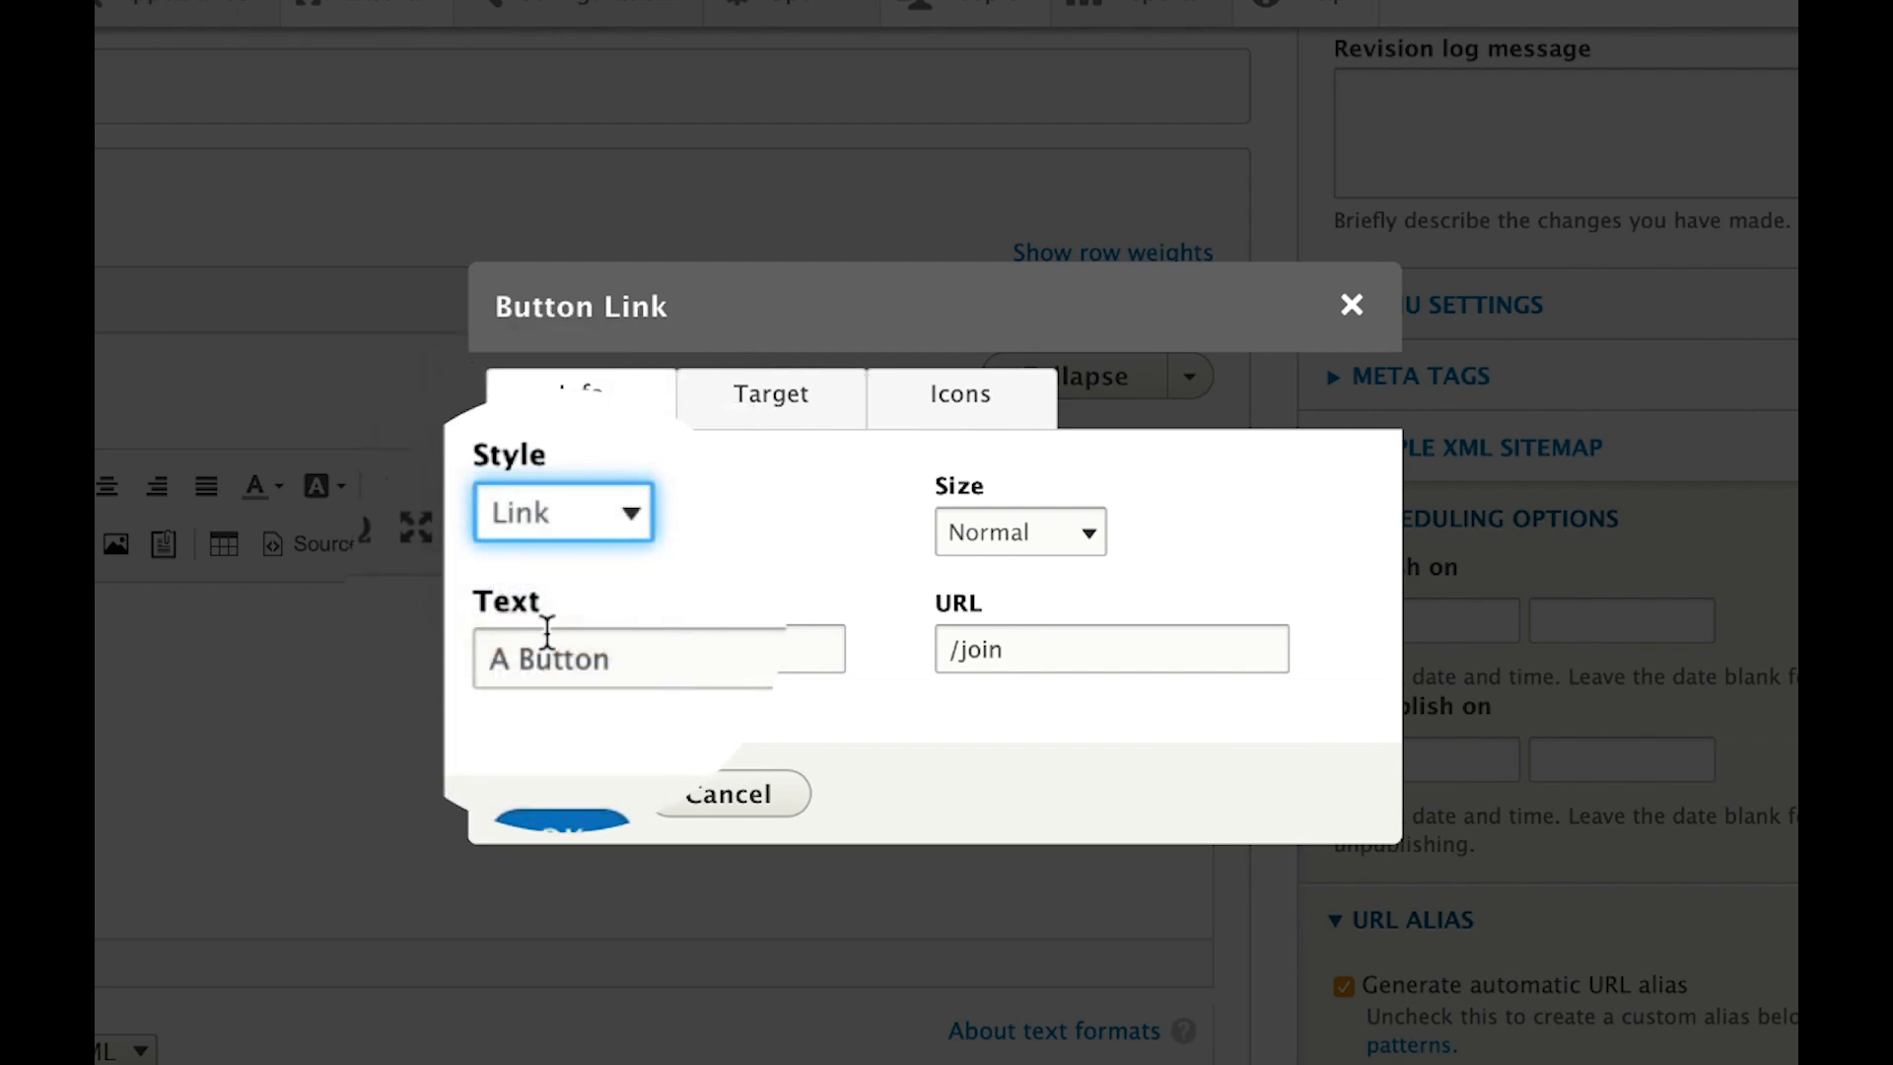
{"action": "left_click", "coordinate": [535, 512]}
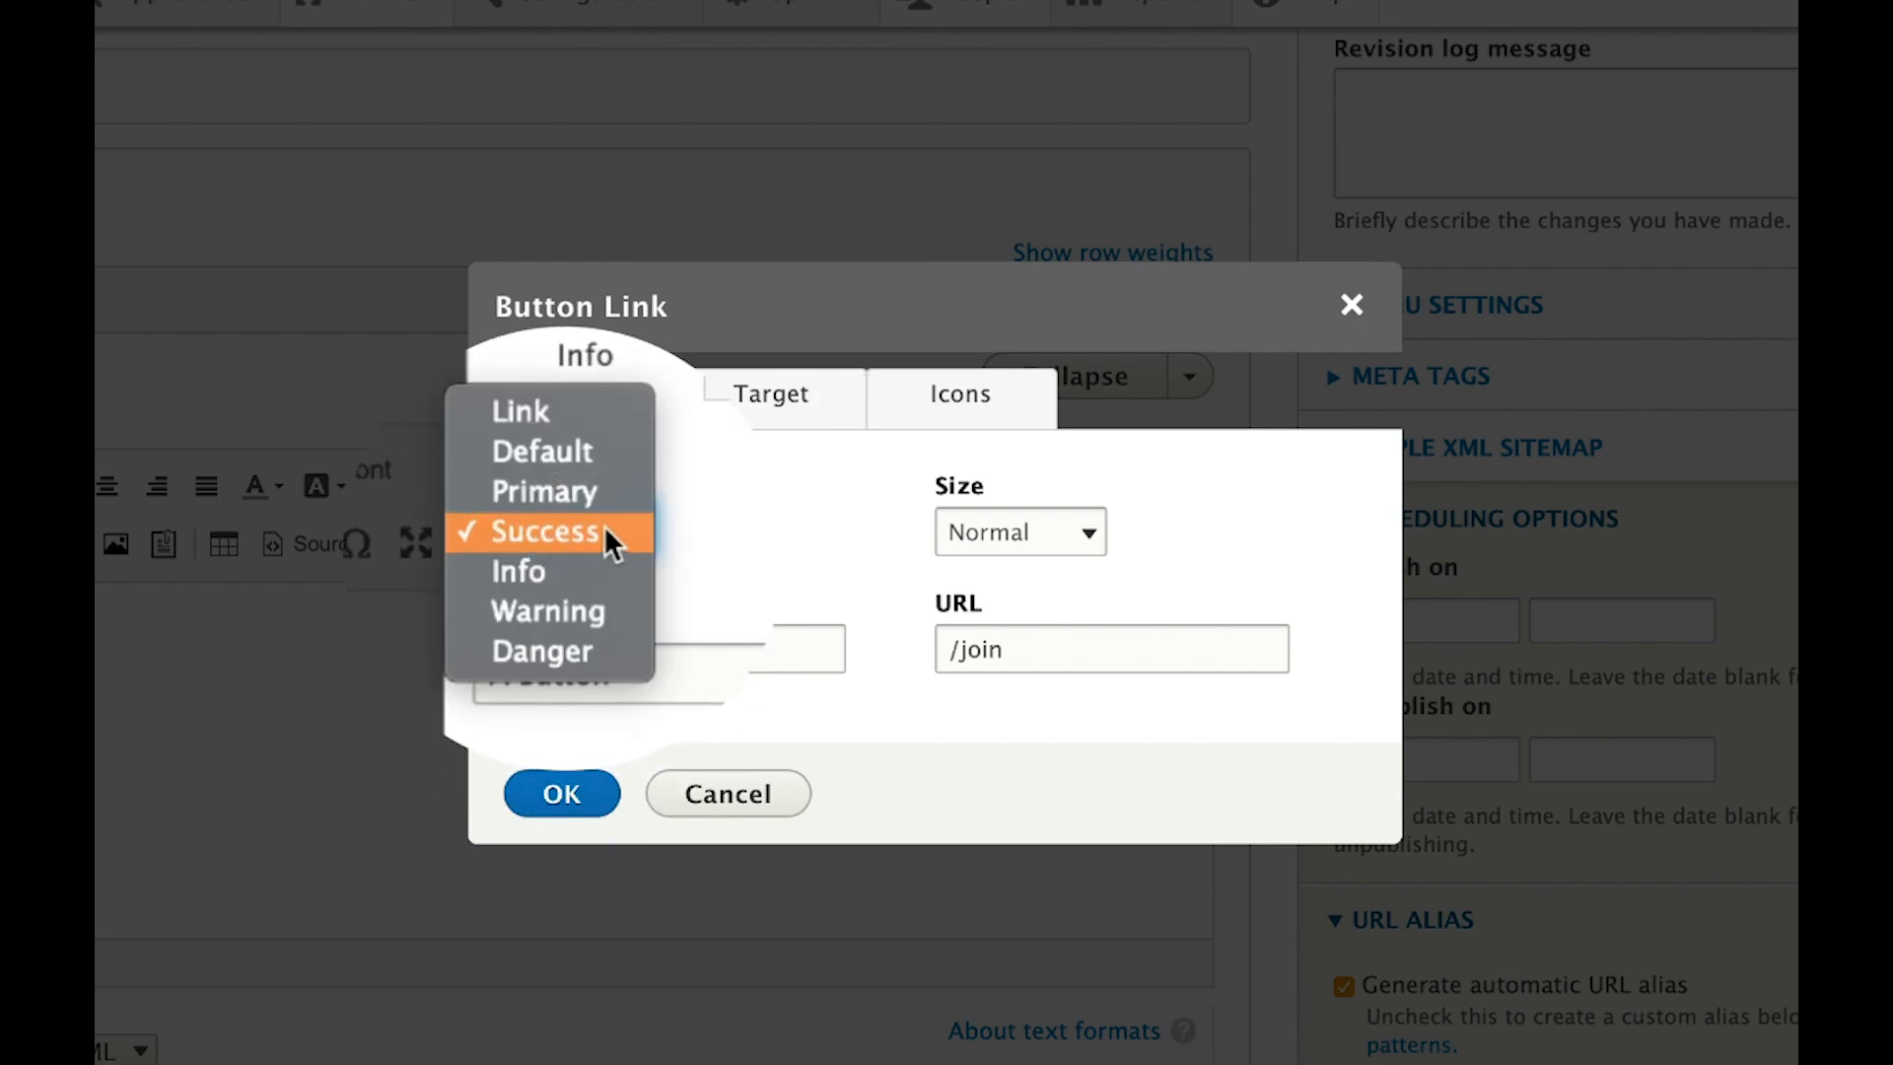
{"action": "left_click", "coordinate": [604, 534]}
Set A Button's size to Extra Small and apply the changes, keeping its text and URL
{"action": "left_click", "coordinate": [1052, 538]}
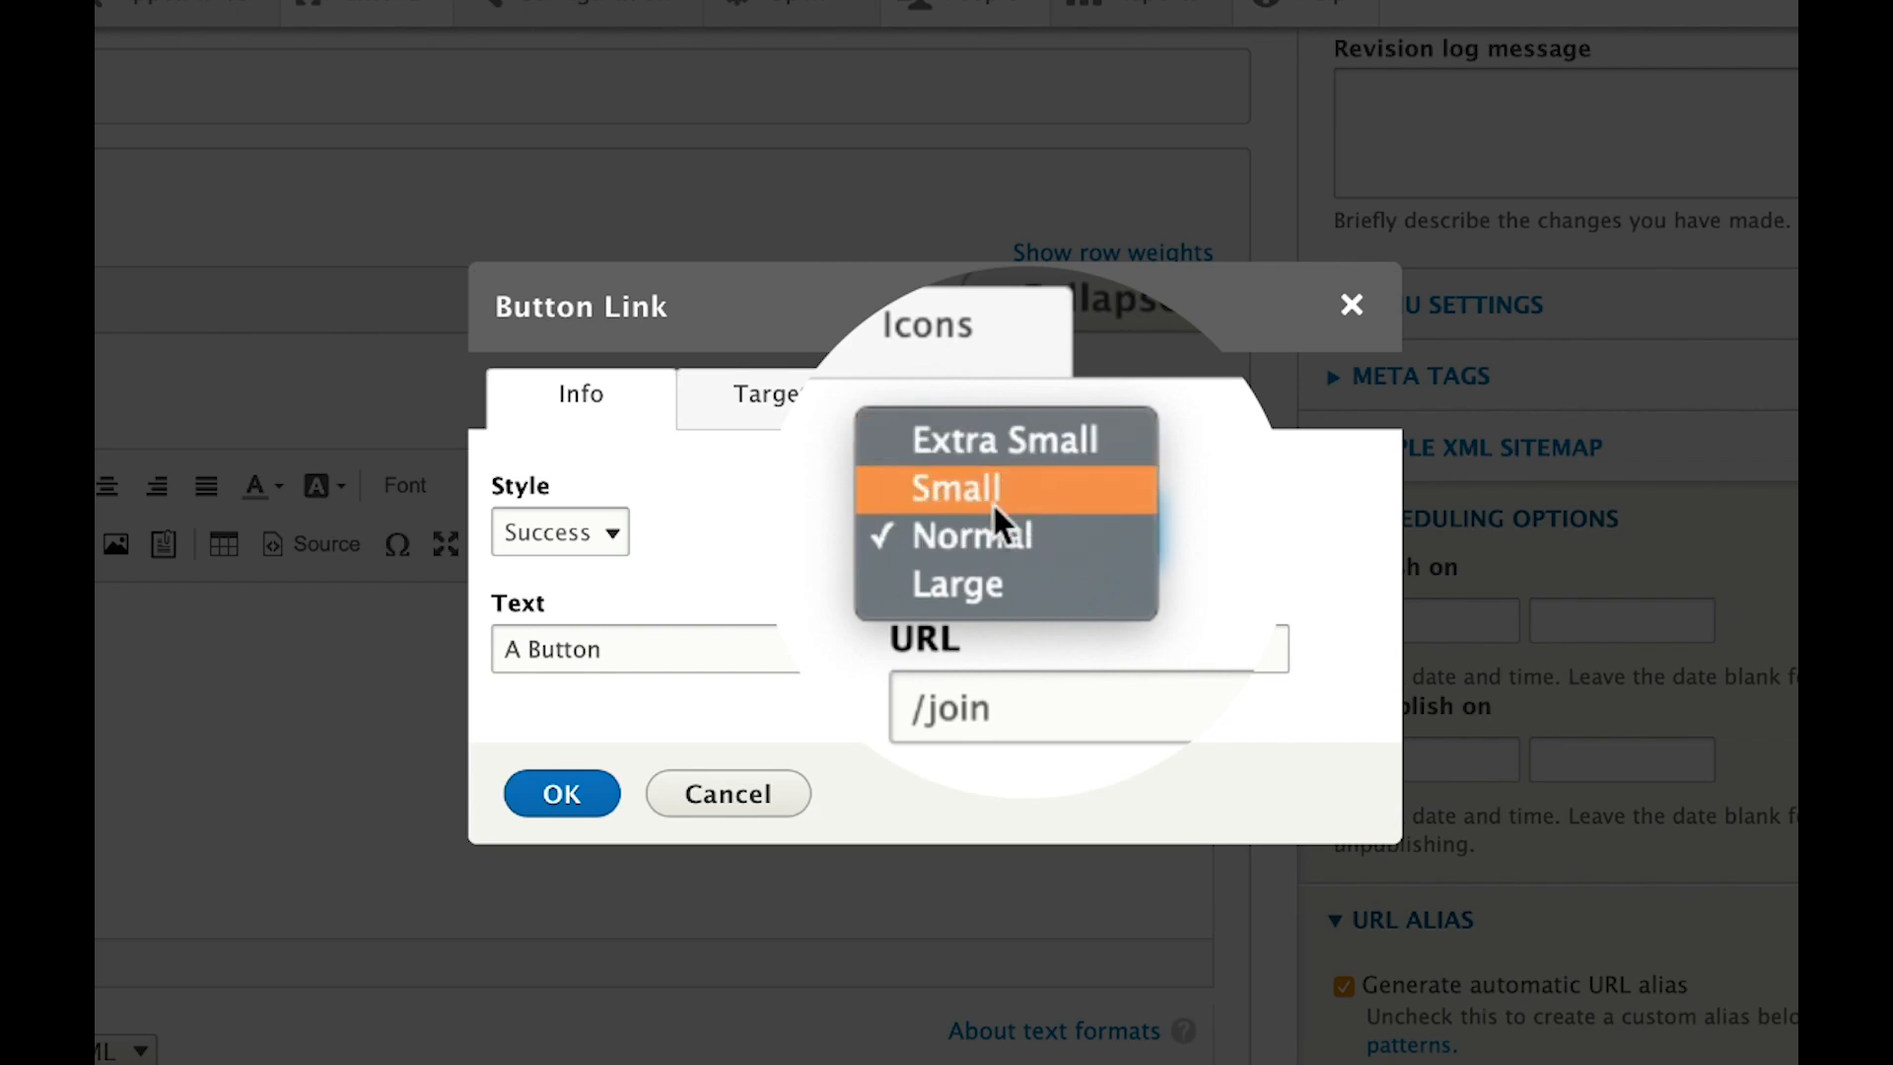
{"action": "left_click", "coordinate": [1020, 434]}
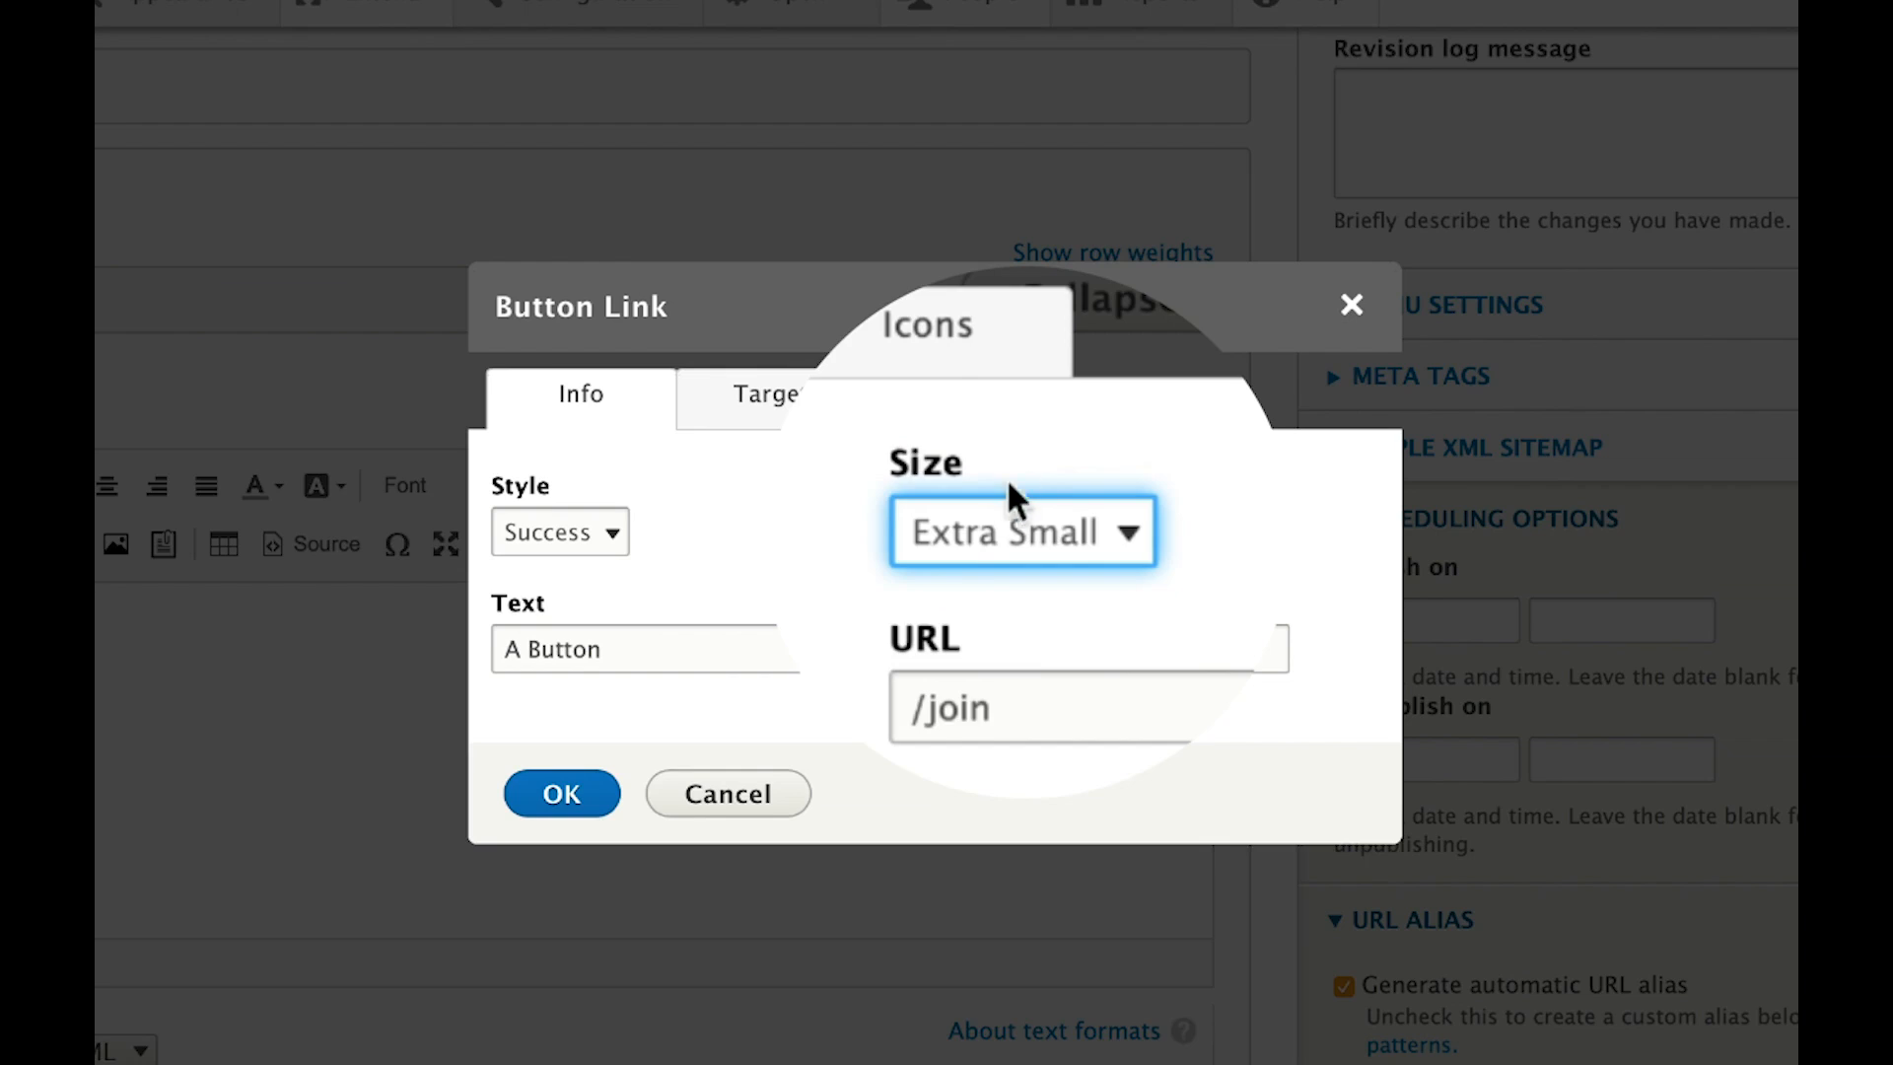
{"action": "left_click", "coordinate": [664, 654]}
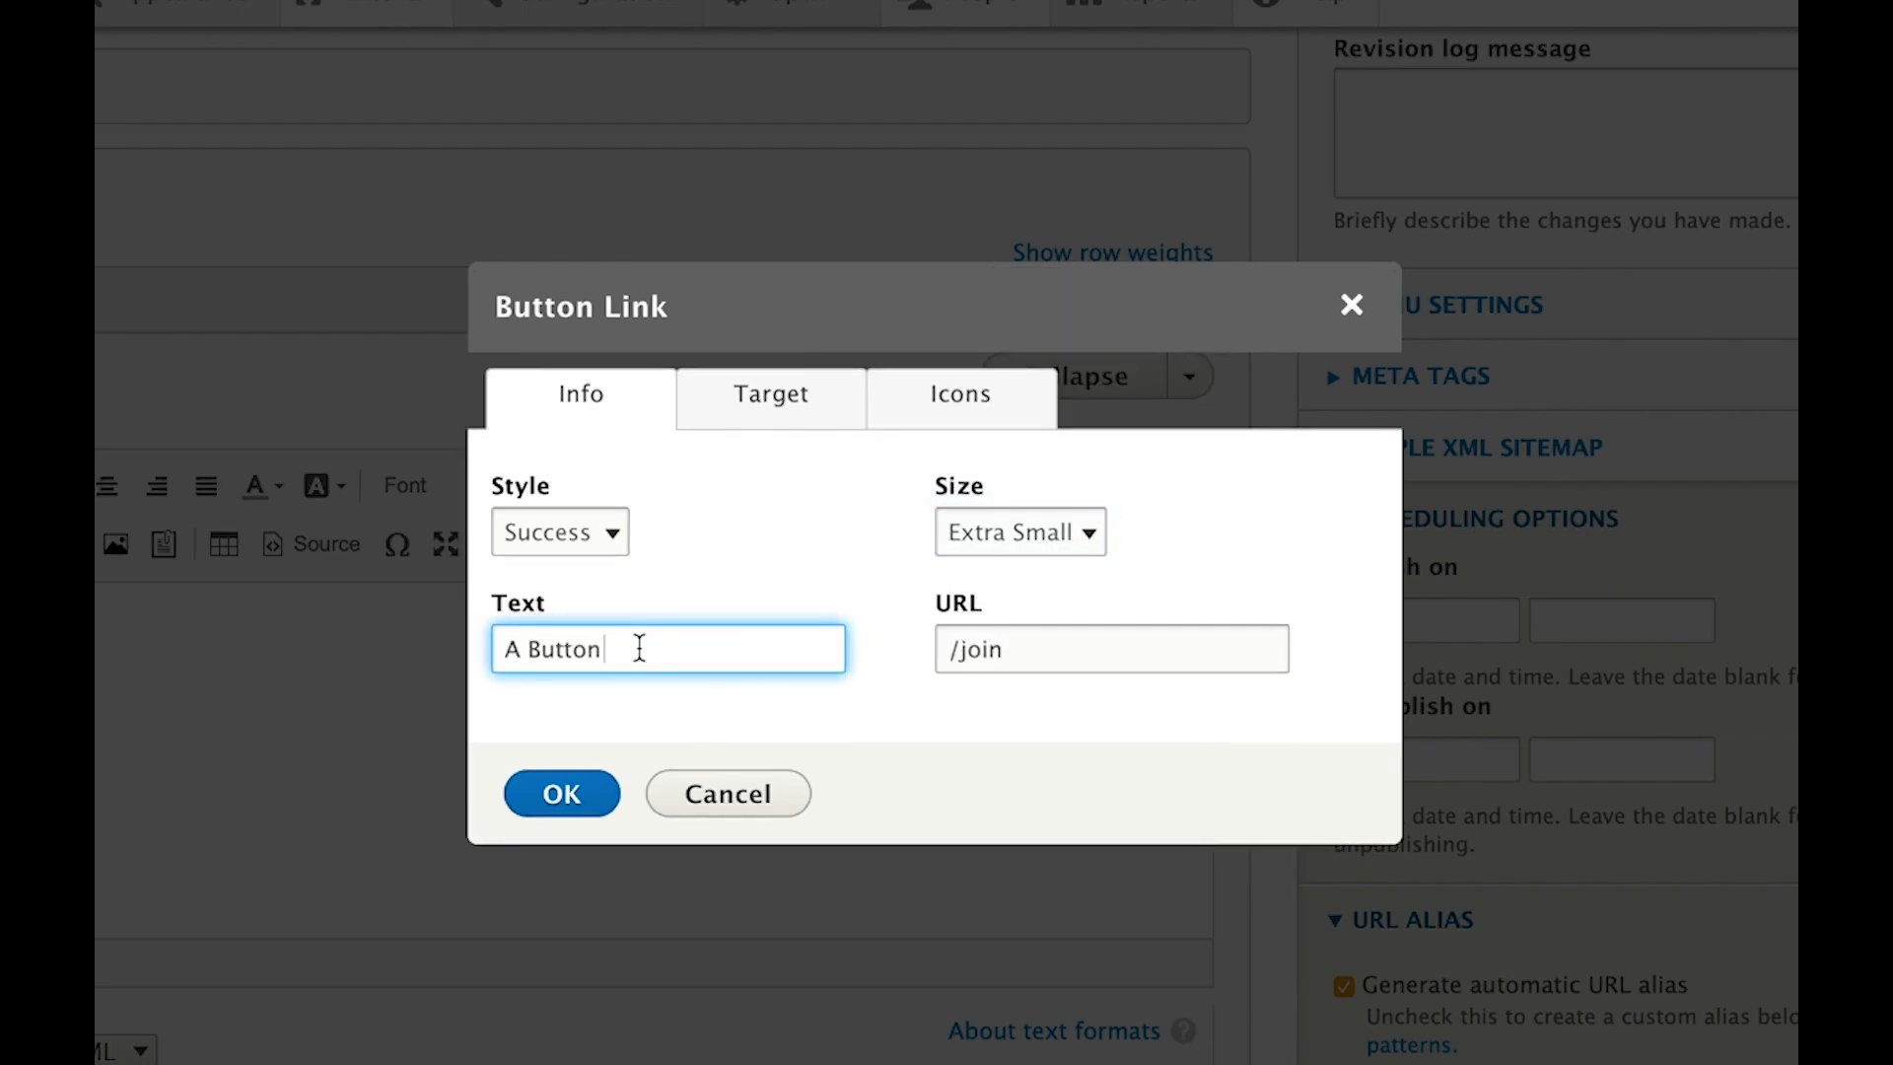
{"action": "left_click_drag", "start_coordinate": [1031, 647], "coordinate": [934, 651]}
{"action": "left_click", "coordinate": [1026, 650]}
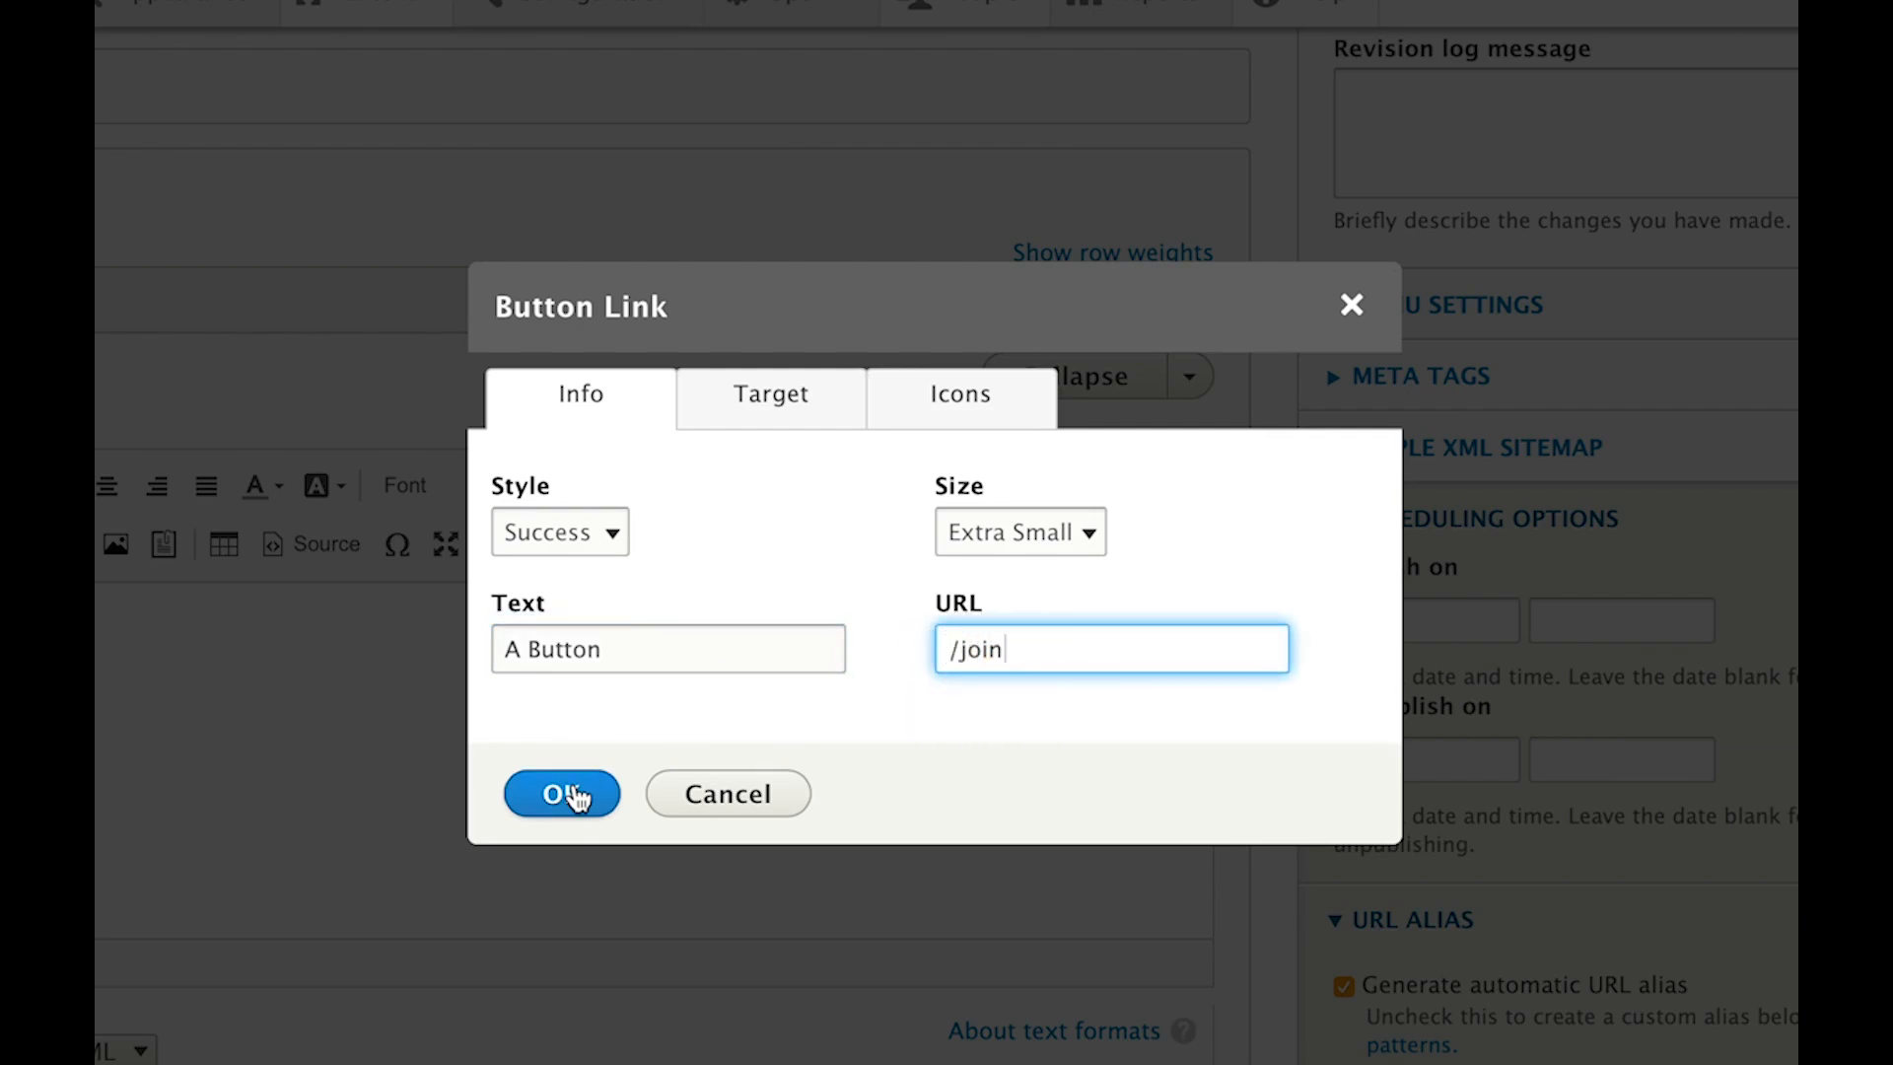
{"action": "left_click", "coordinate": [567, 792]}
Start a second button link on a new line below A Button with size Large and style Danger
{"action": "left_click", "coordinate": [298, 602]}
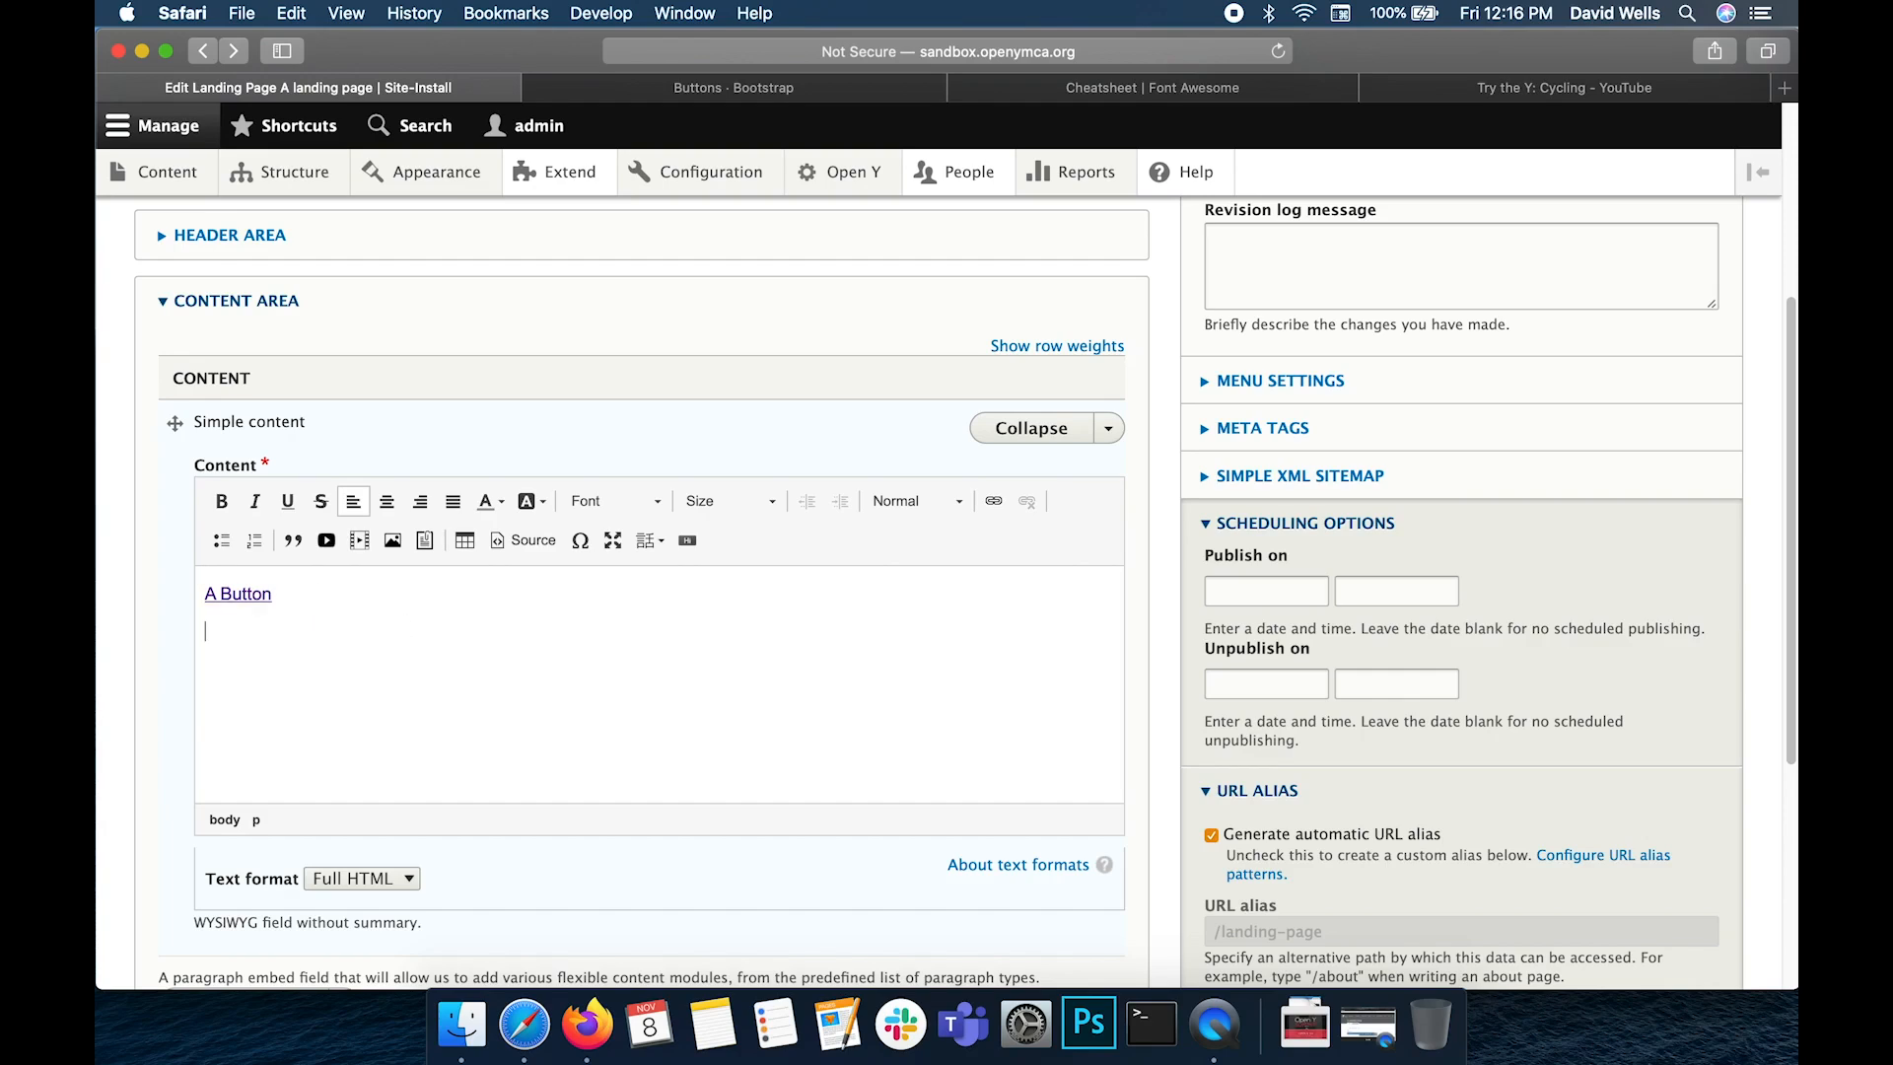
{"action": "left_click", "coordinate": [666, 550]}
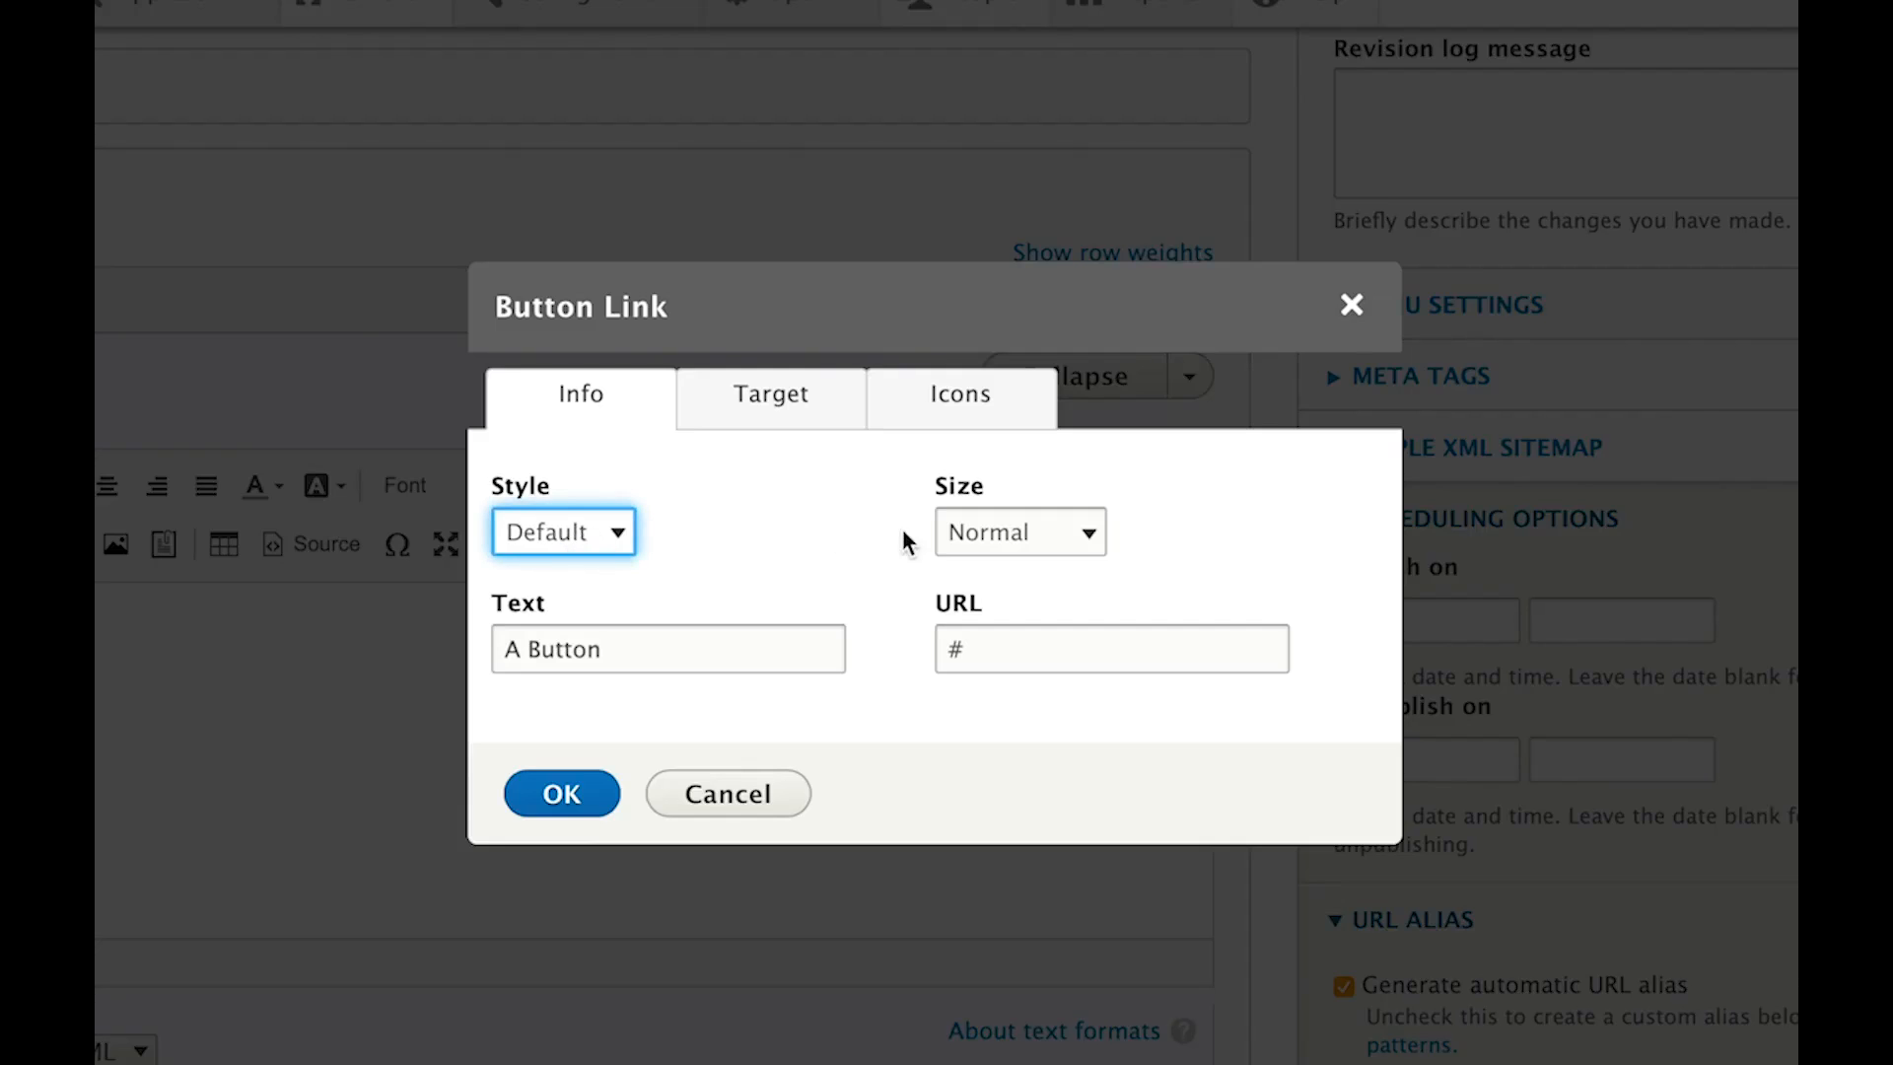
{"action": "left_click", "coordinate": [1018, 534]}
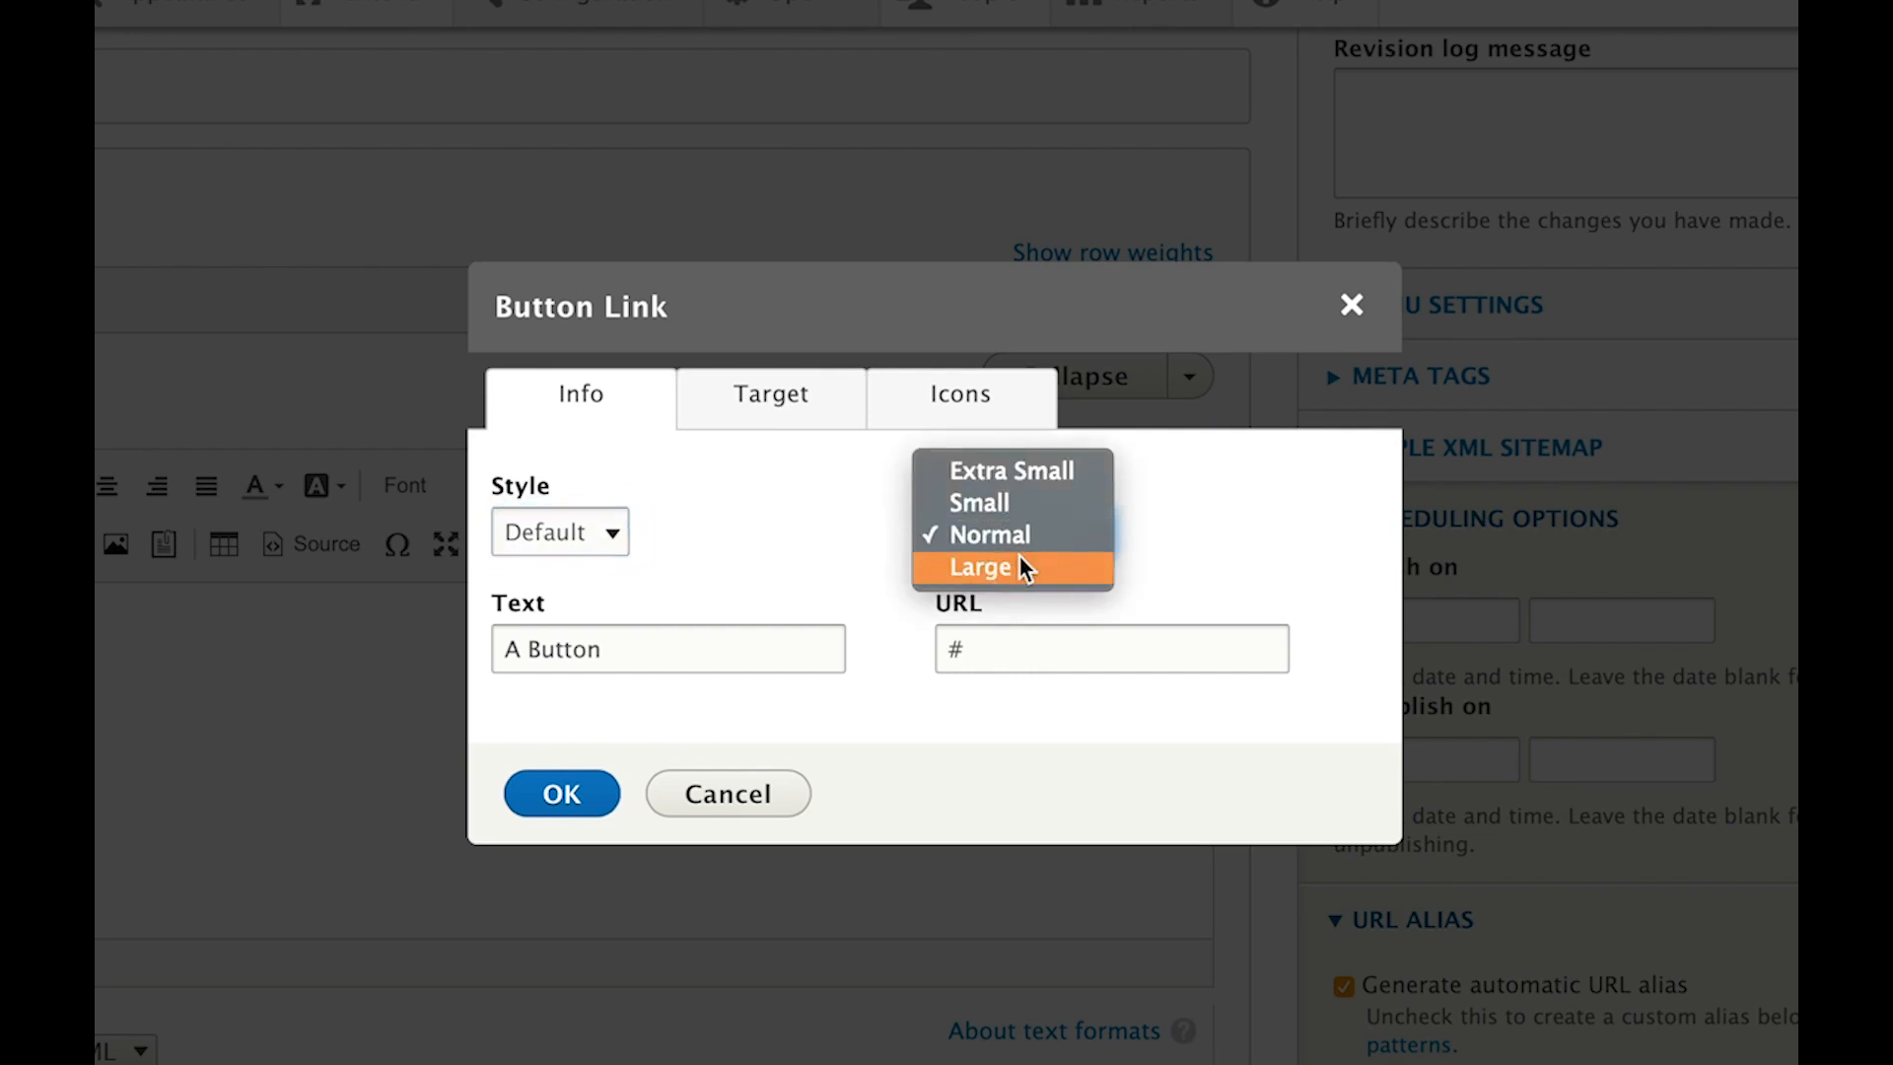
{"action": "left_click", "coordinate": [1019, 558]}
{"action": "left_click", "coordinate": [604, 530]}
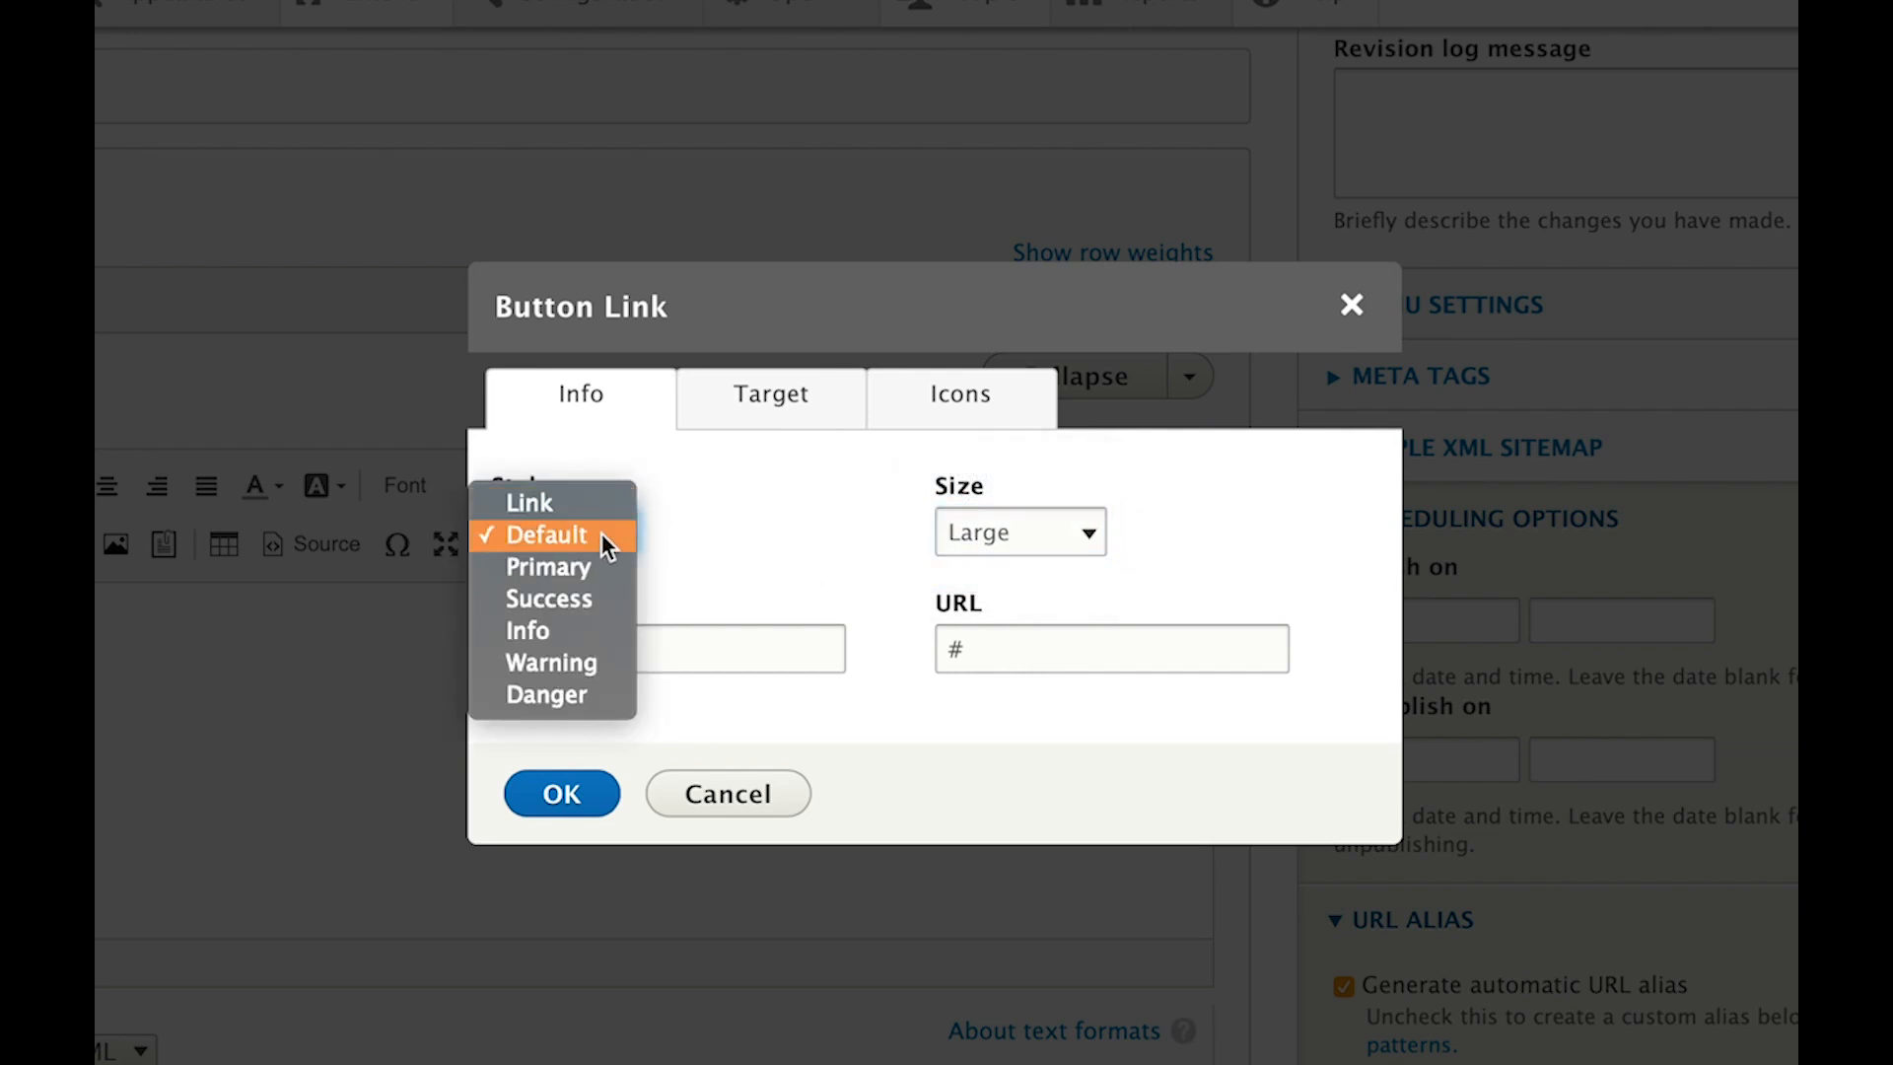
{"action": "left_click", "coordinate": [565, 689]}
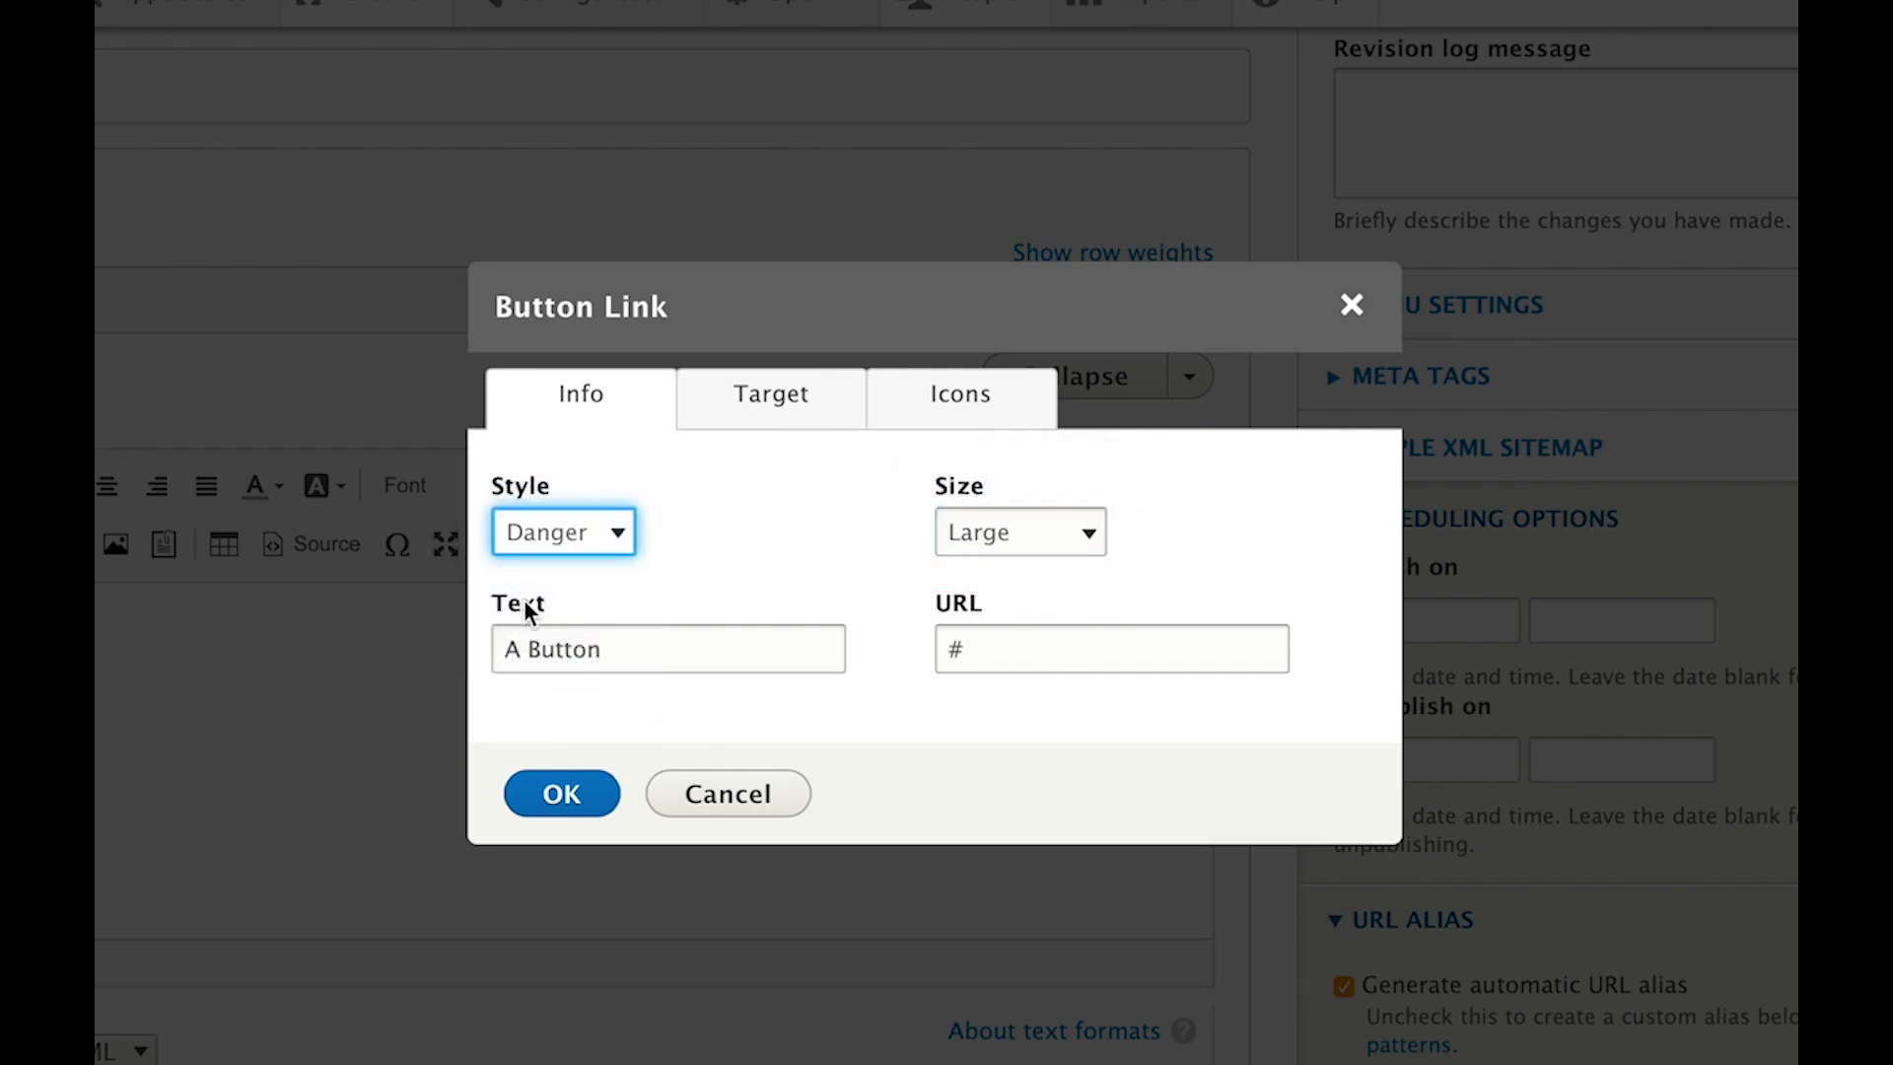
Set the second button's text to B Button and its URL to /locations, and insert it
{"action": "left_click", "coordinate": [521, 651]}
{"action": "key", "text": "BackSpace"}
{"action": "type", "text": "B"}
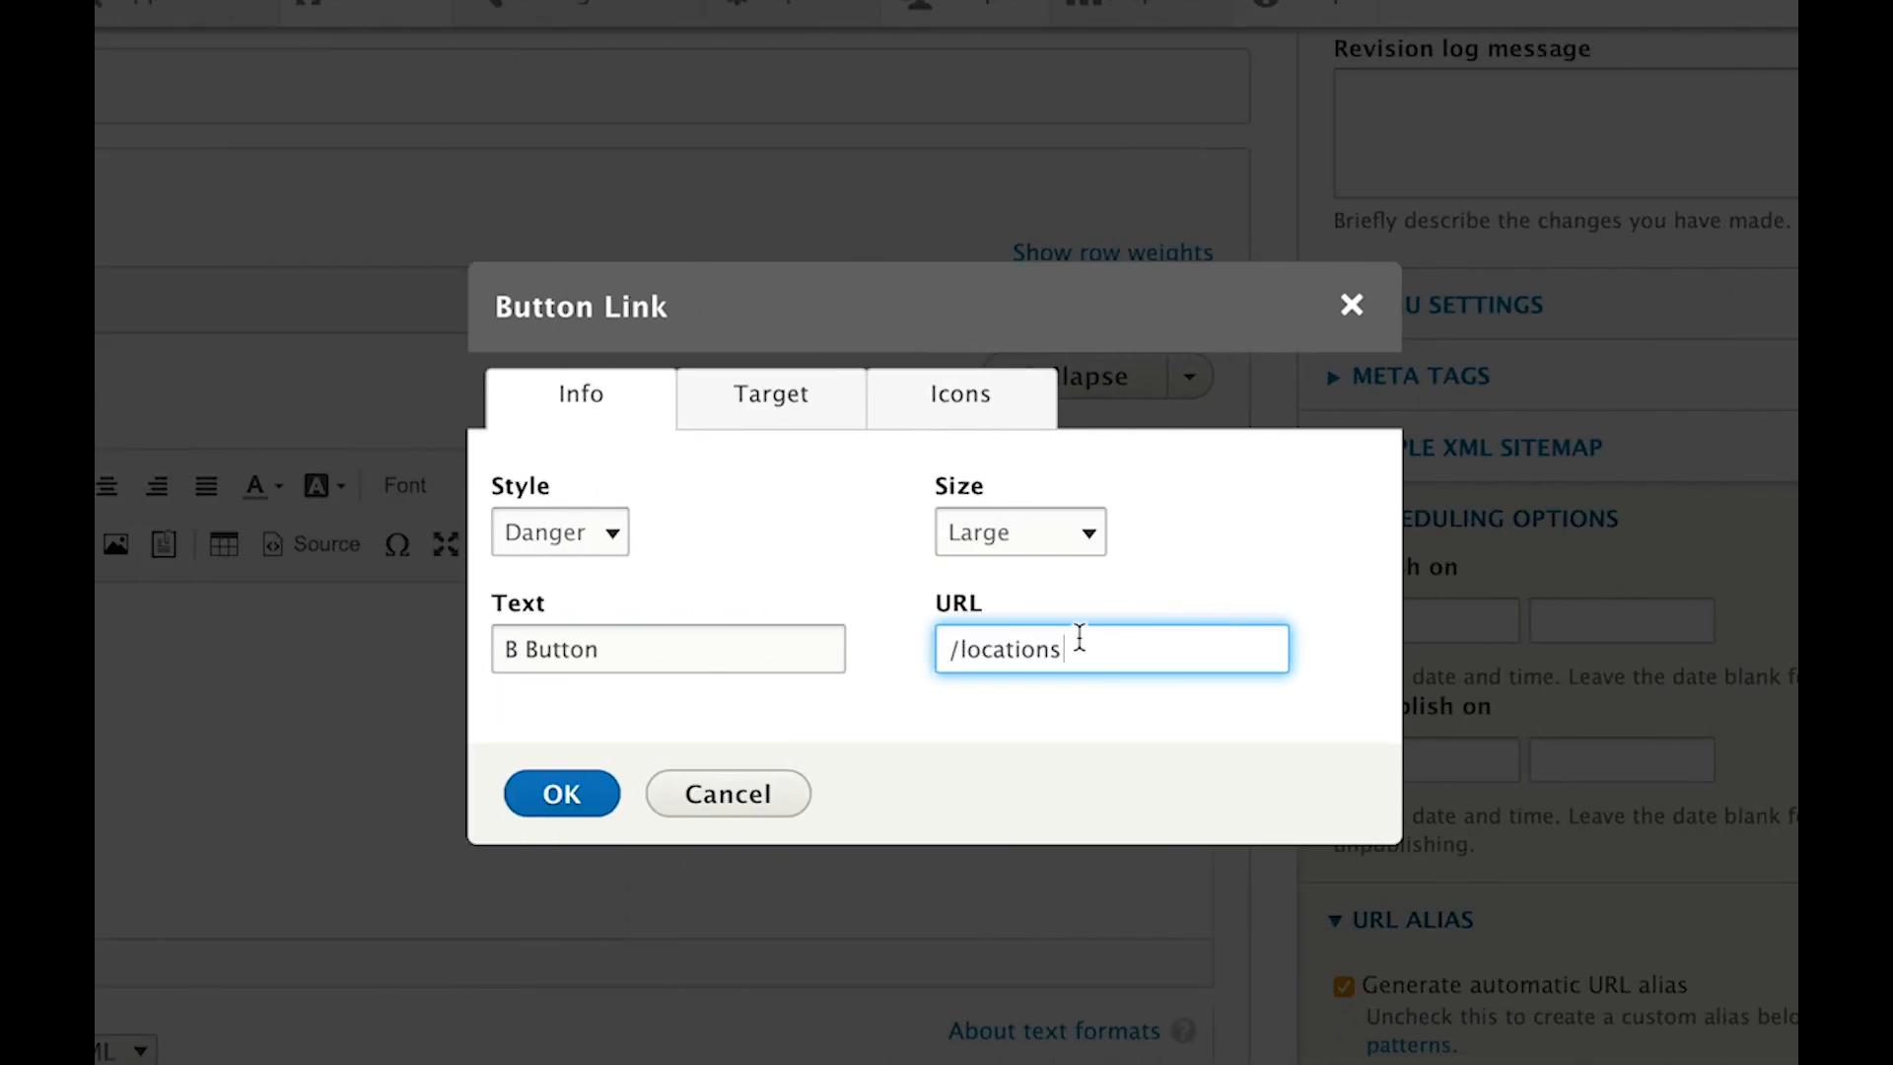
{"action": "left_click_drag", "start_coordinate": [1075, 649], "coordinate": [929, 653]}
{"action": "left_click", "coordinate": [1126, 649]}
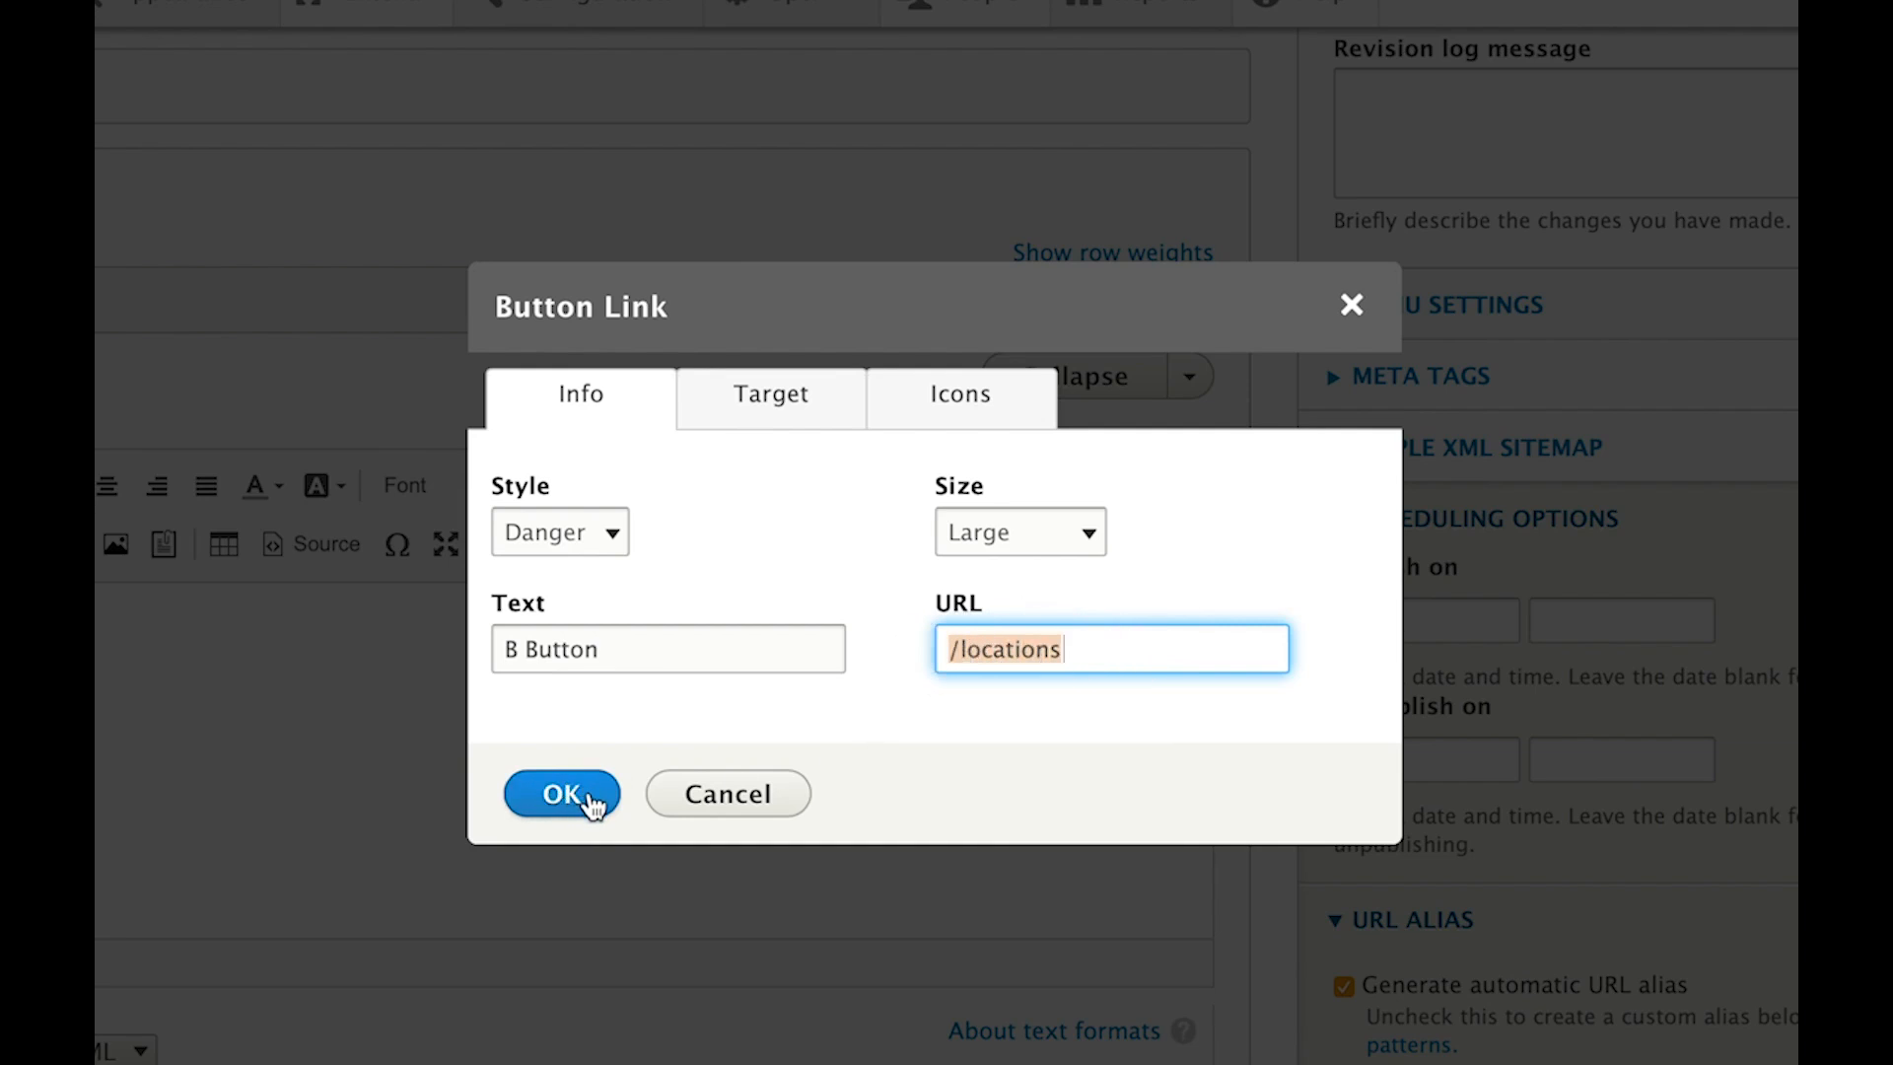
{"action": "left_click", "coordinate": [584, 794]}
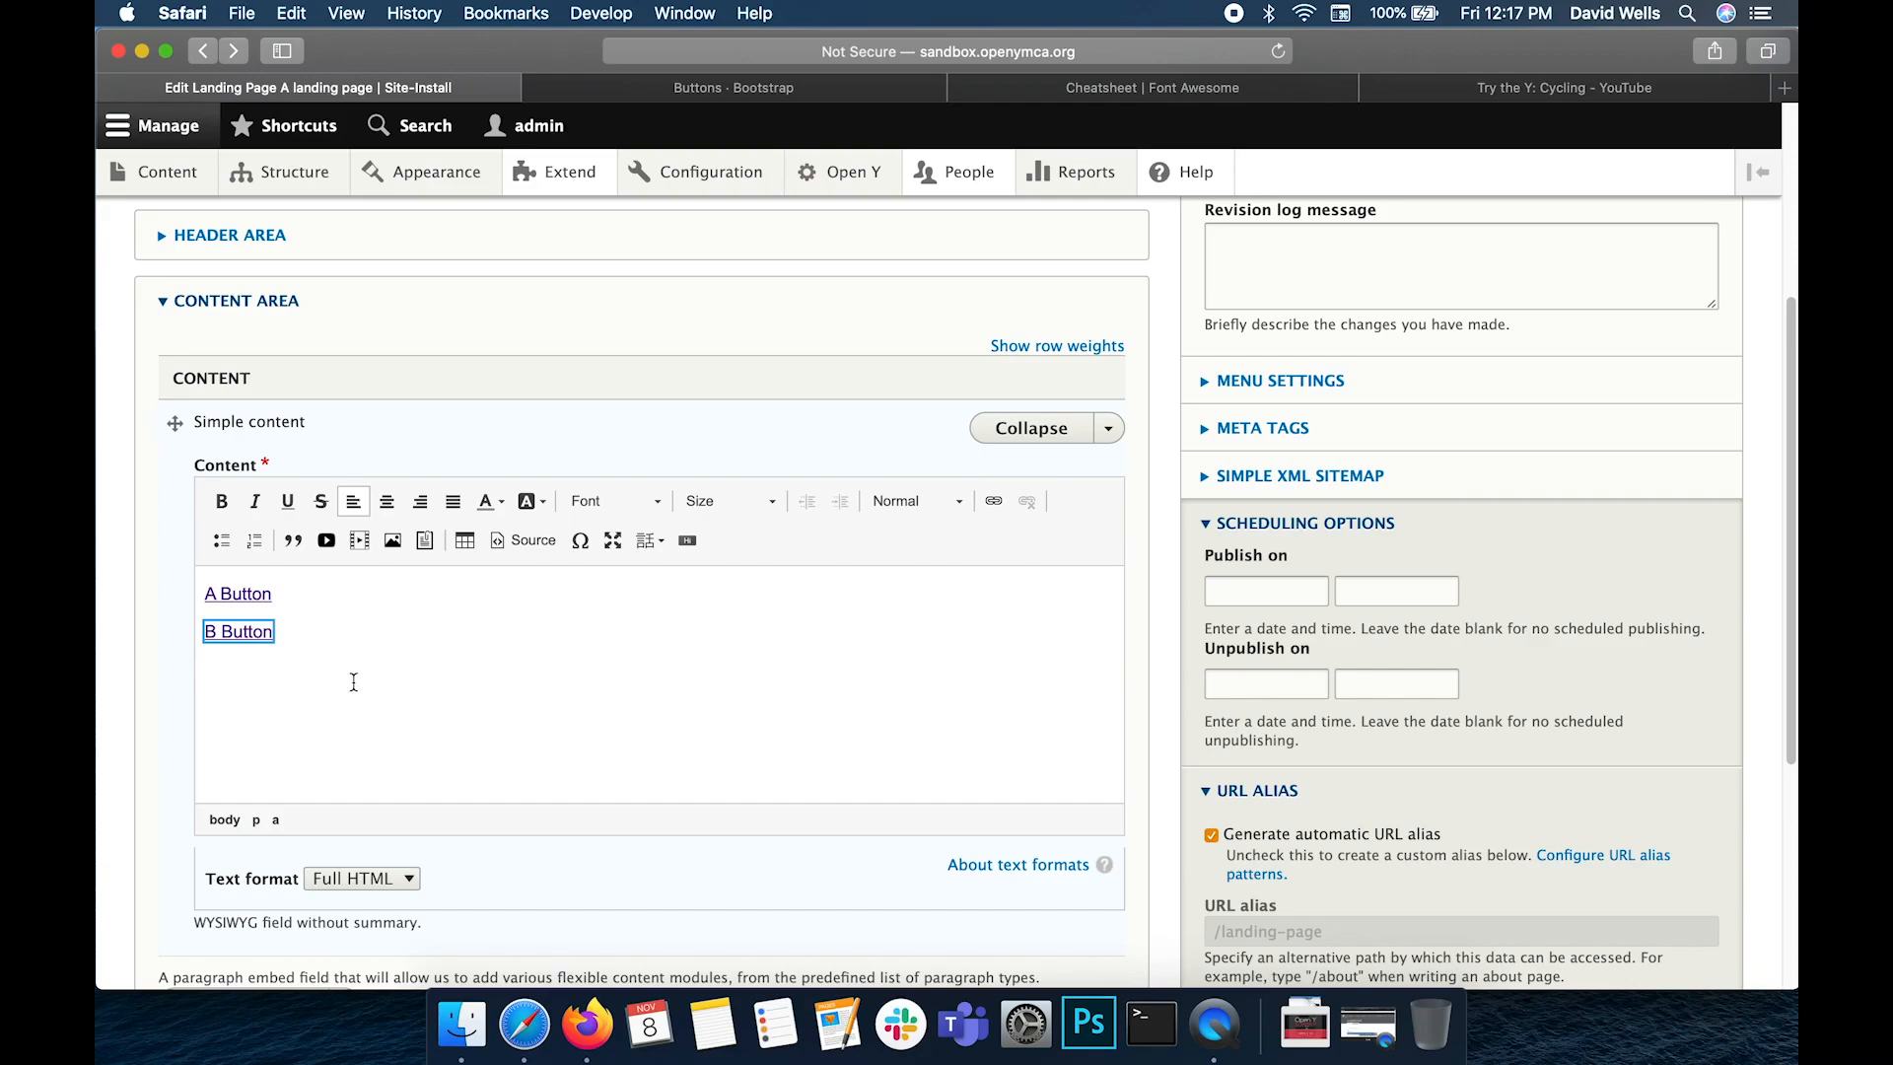
Save the landing page with both buttons
{"action": "scroll", "coordinate": [354, 681], "scroll_direction": "down", "scroll_amount": 5}
{"action": "left_click", "coordinate": [188, 872]}
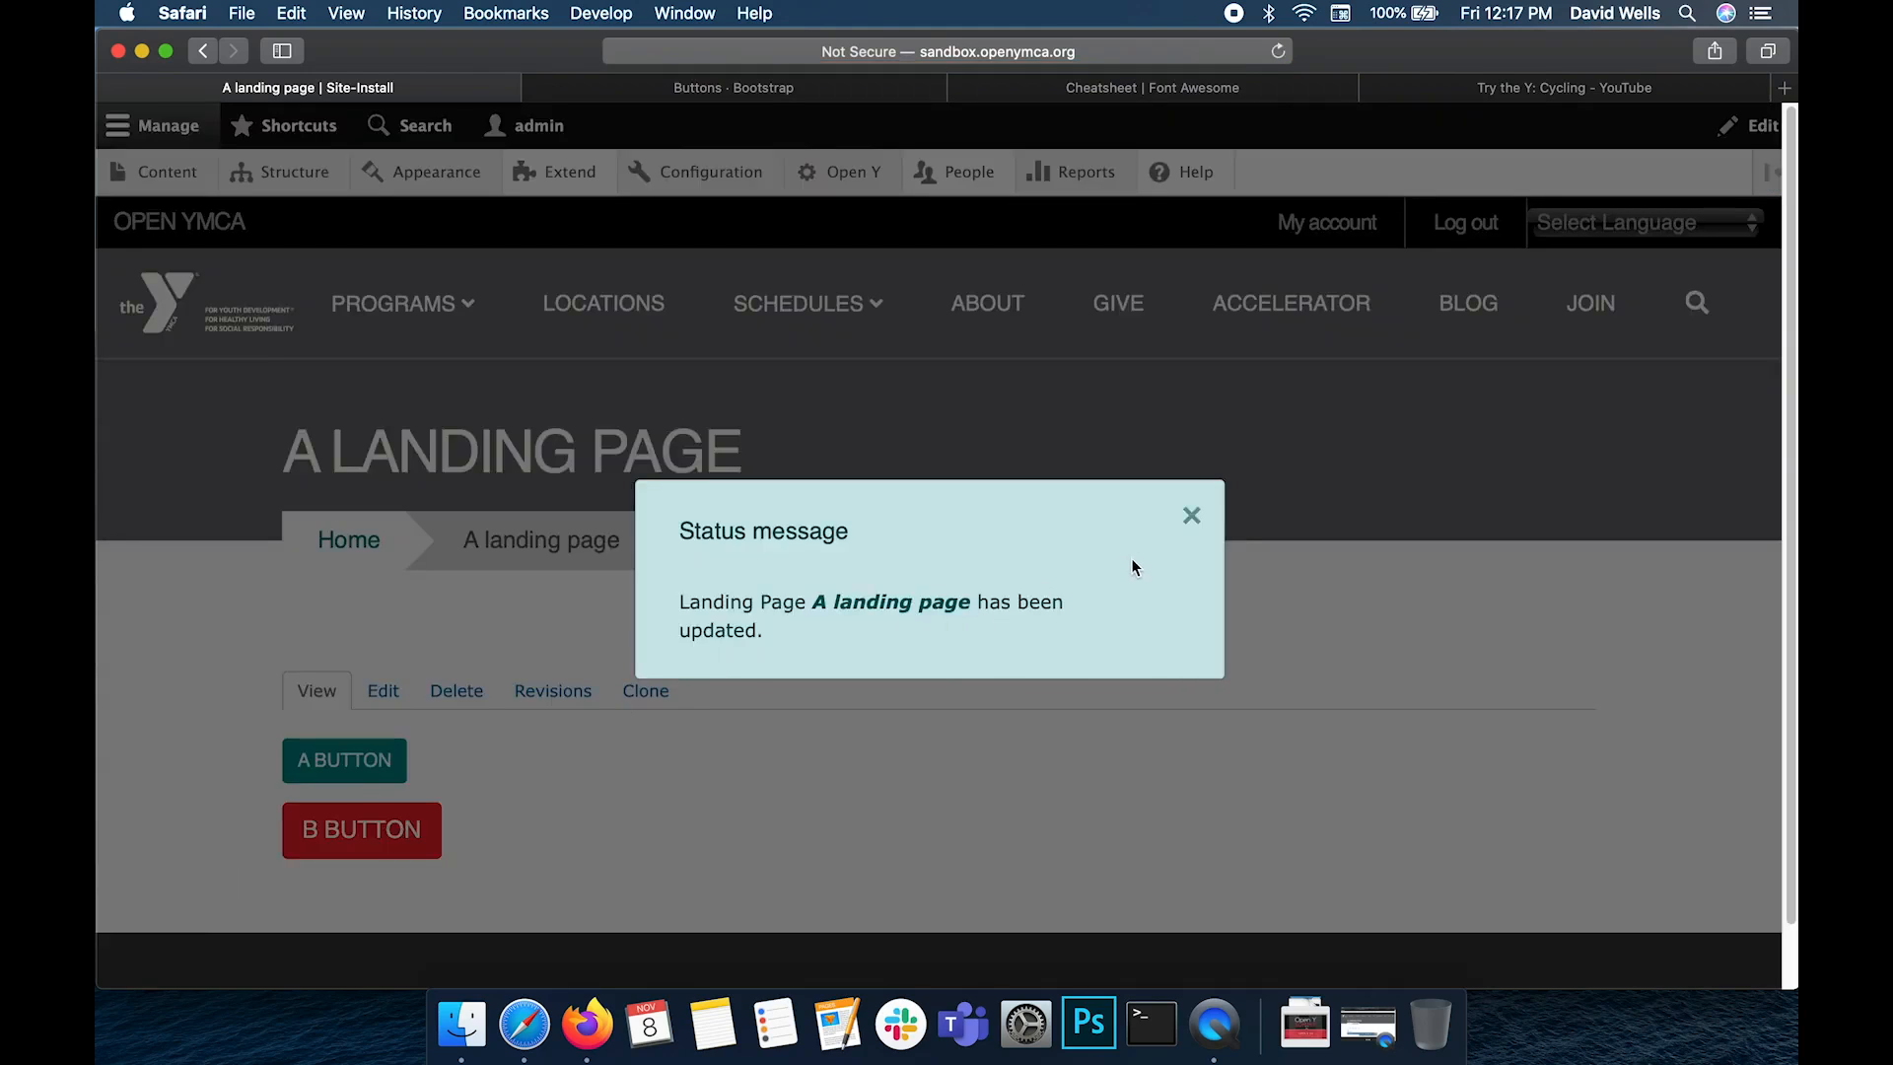
Dismiss the status message, test the B Button link on the landing page, and return to the page
{"action": "left_click", "coordinate": [1193, 510]}
{"action": "scroll", "coordinate": [536, 663], "scroll_direction": "down", "scroll_amount": 3}
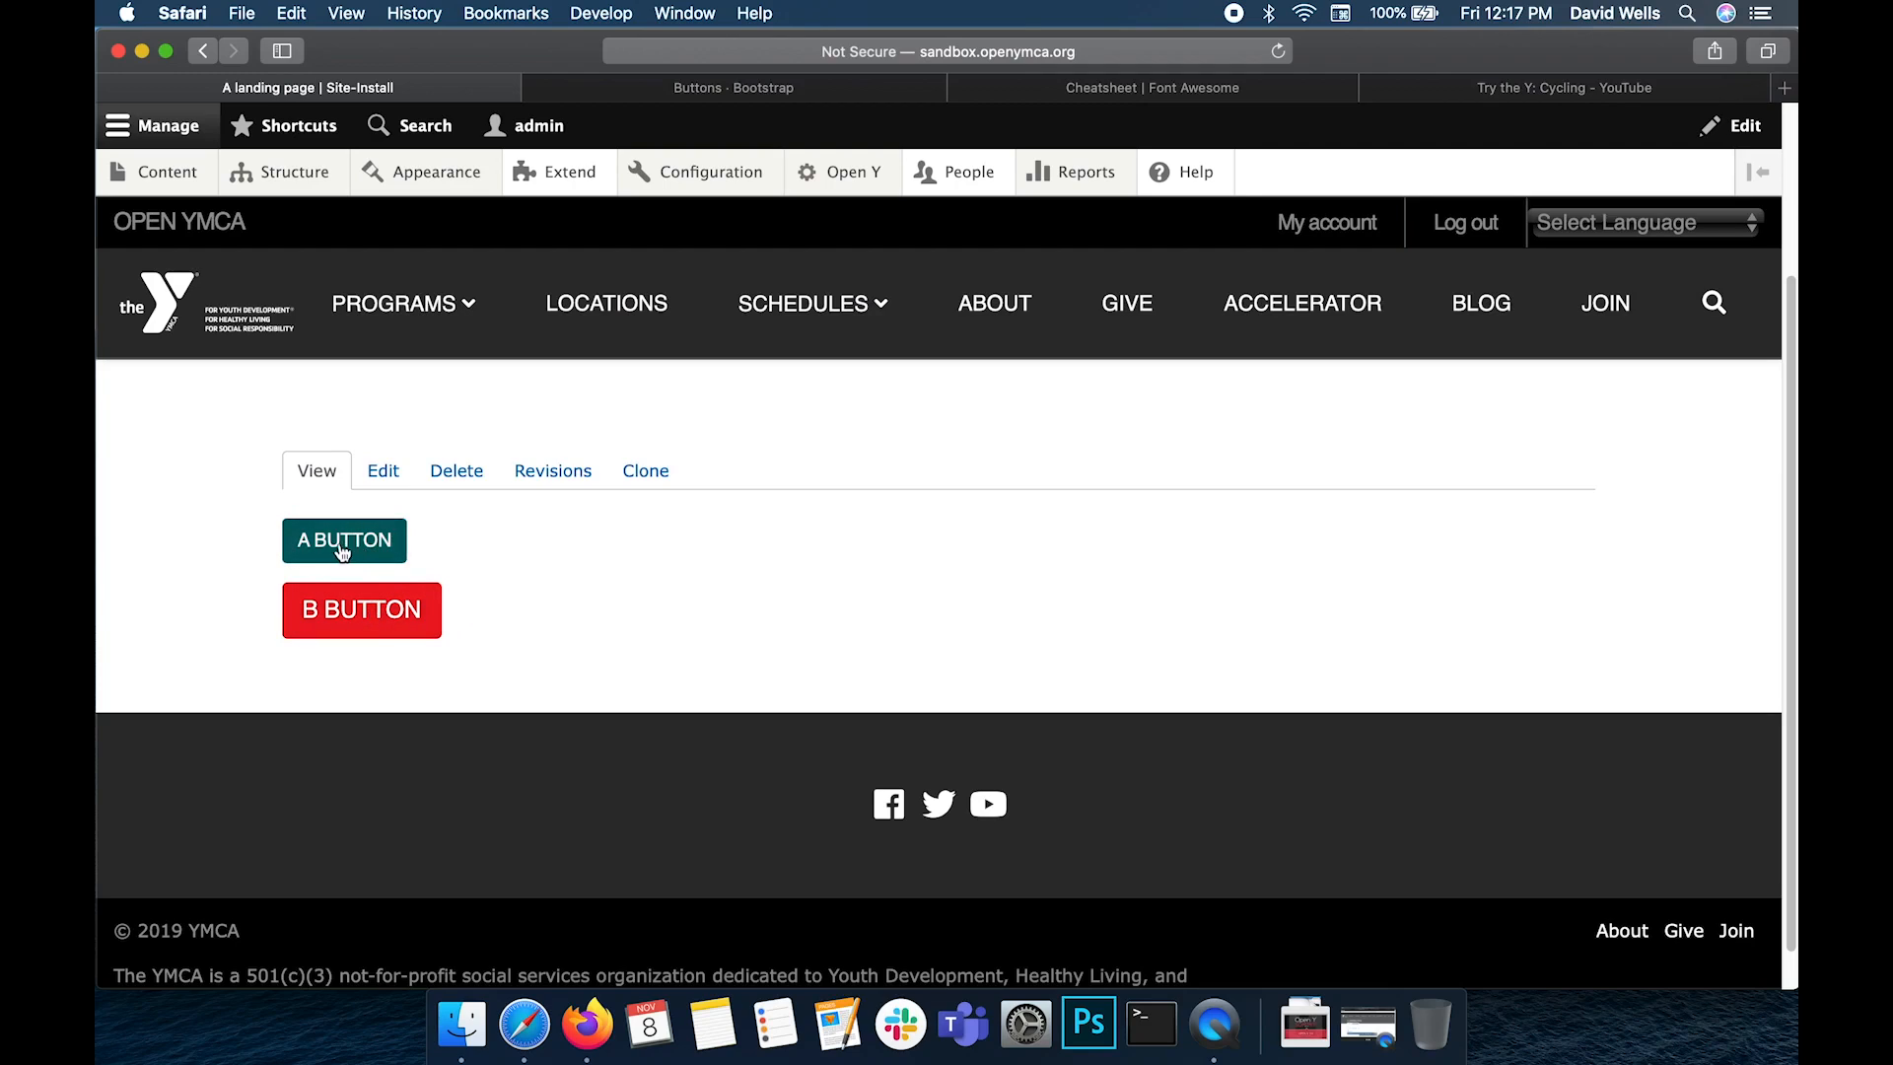
{"action": "left_click", "coordinate": [370, 615]}
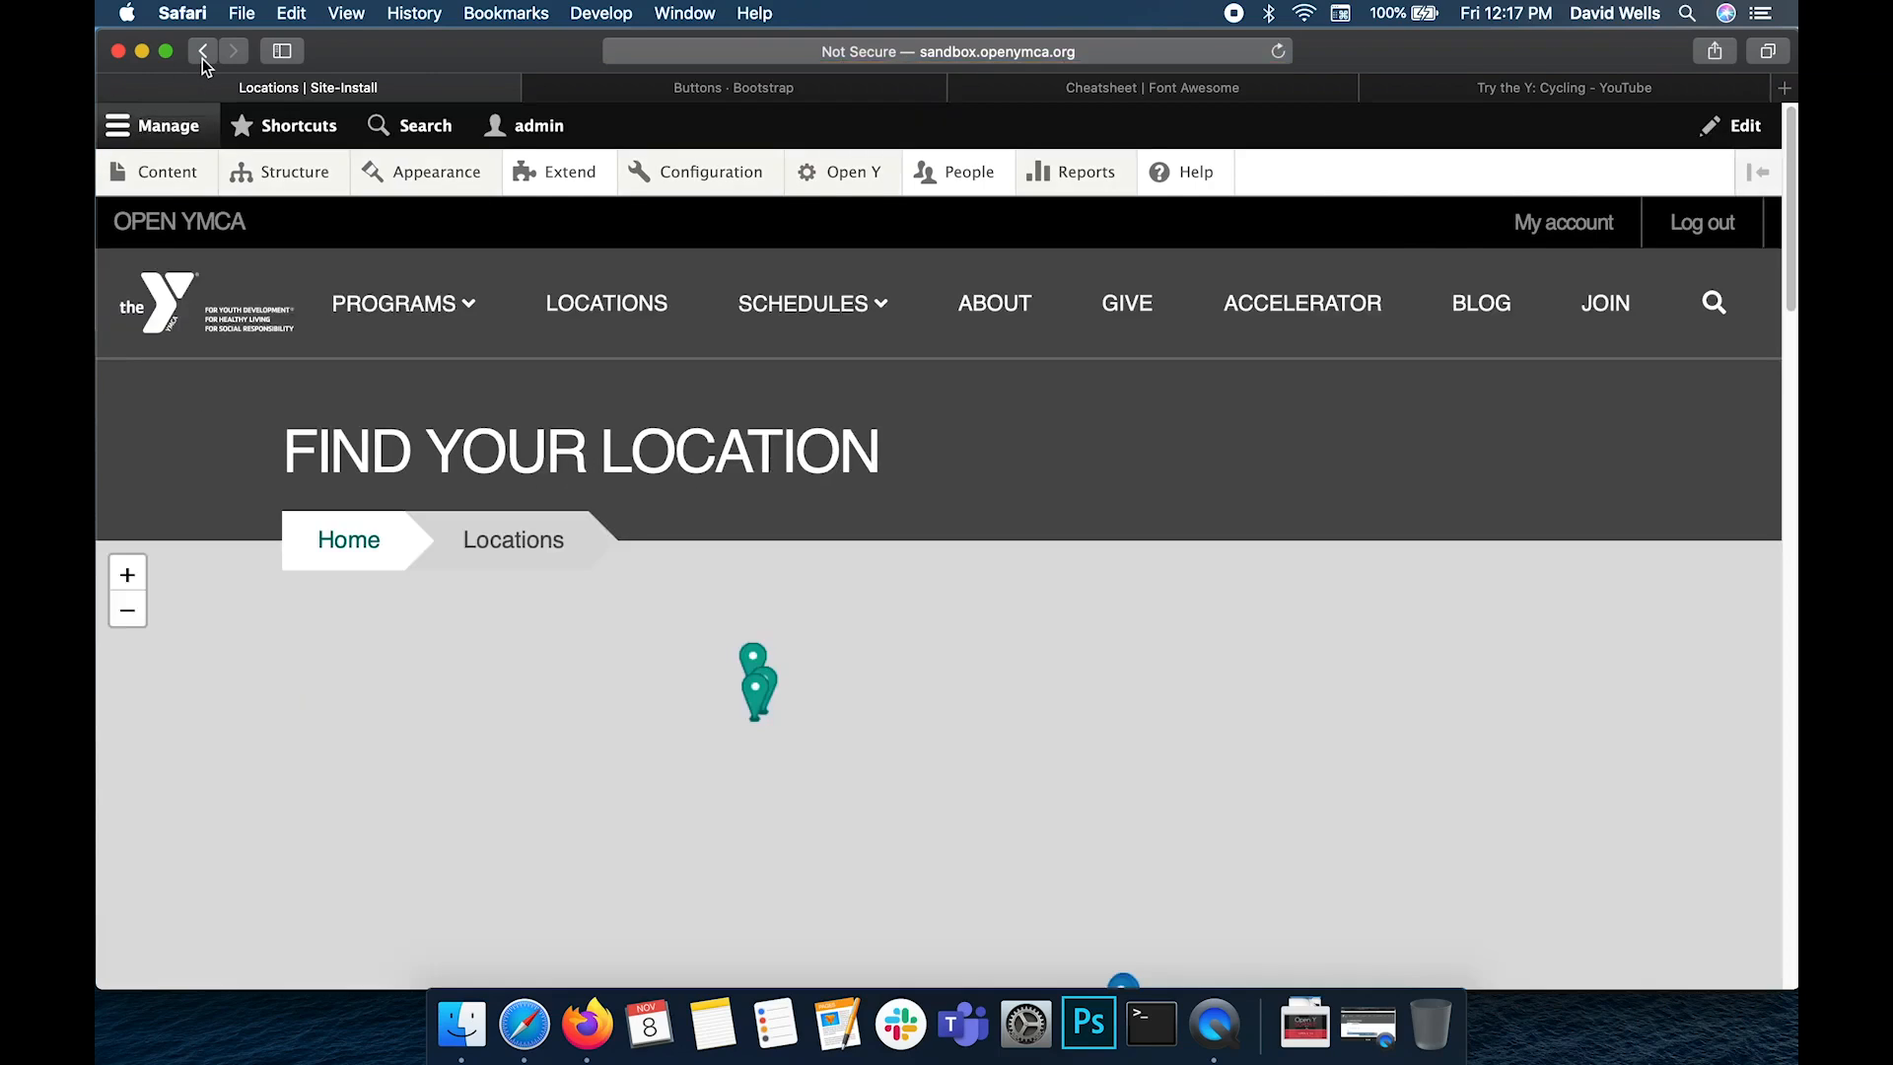
{"action": "left_click", "coordinate": [203, 51]}
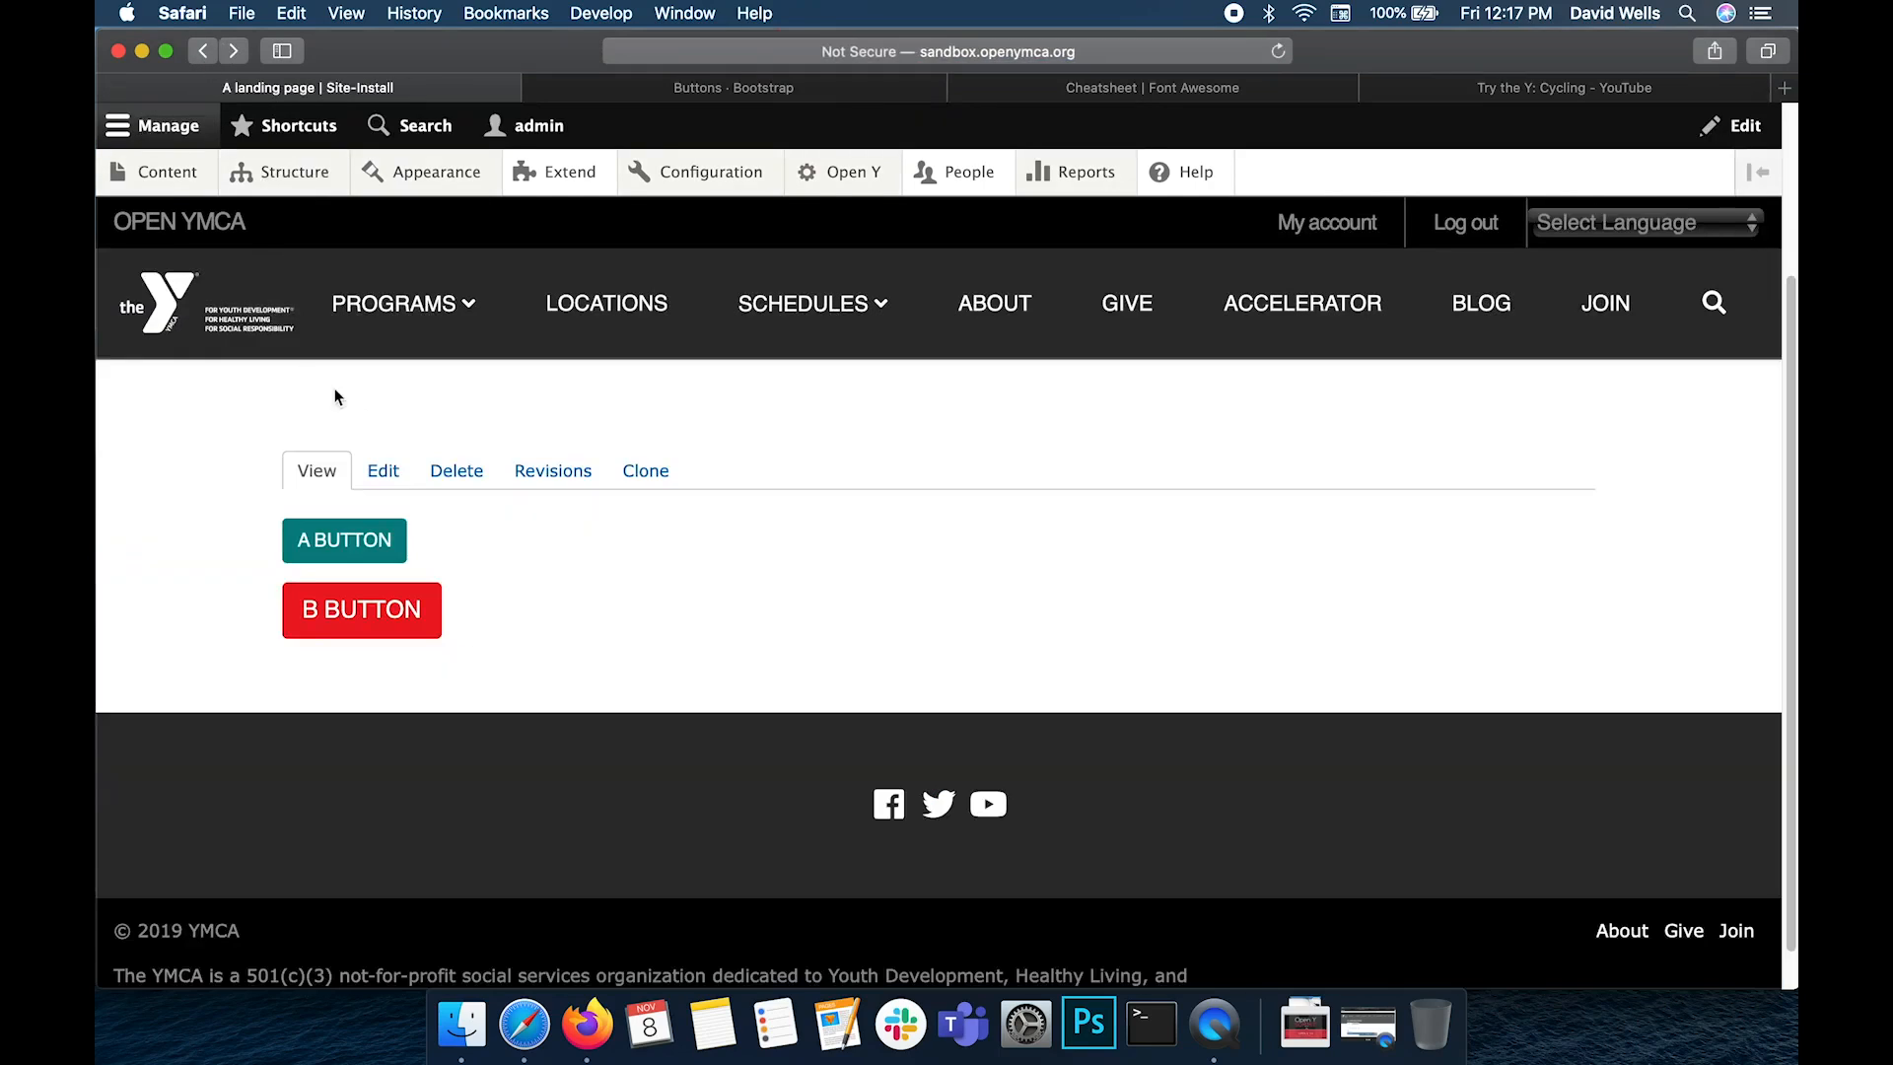
Edit the landing page's content area and start a third button link on a new line below B Button
{"action": "left_click", "coordinate": [385, 471]}
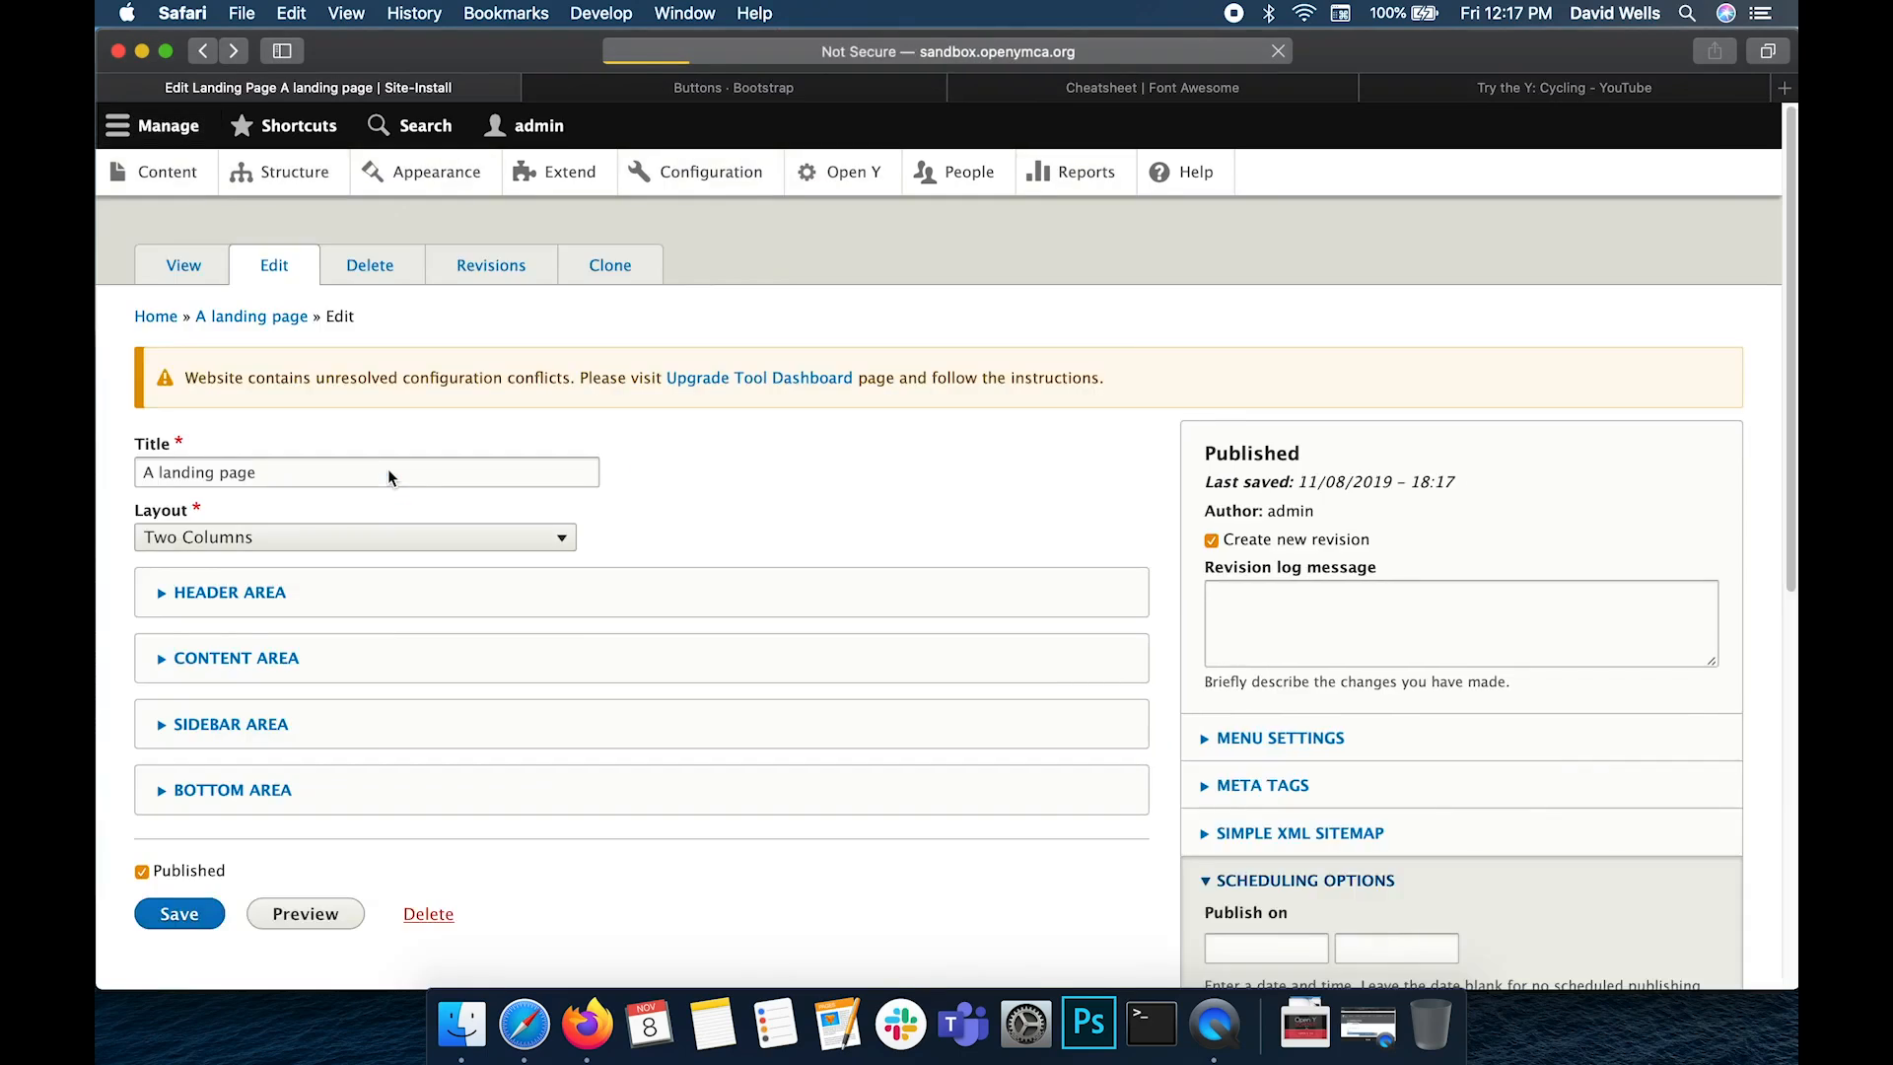
{"action": "scroll", "coordinate": [326, 468], "scroll_direction": "down", "scroll_amount": 3}
{"action": "left_click", "coordinate": [260, 426]}
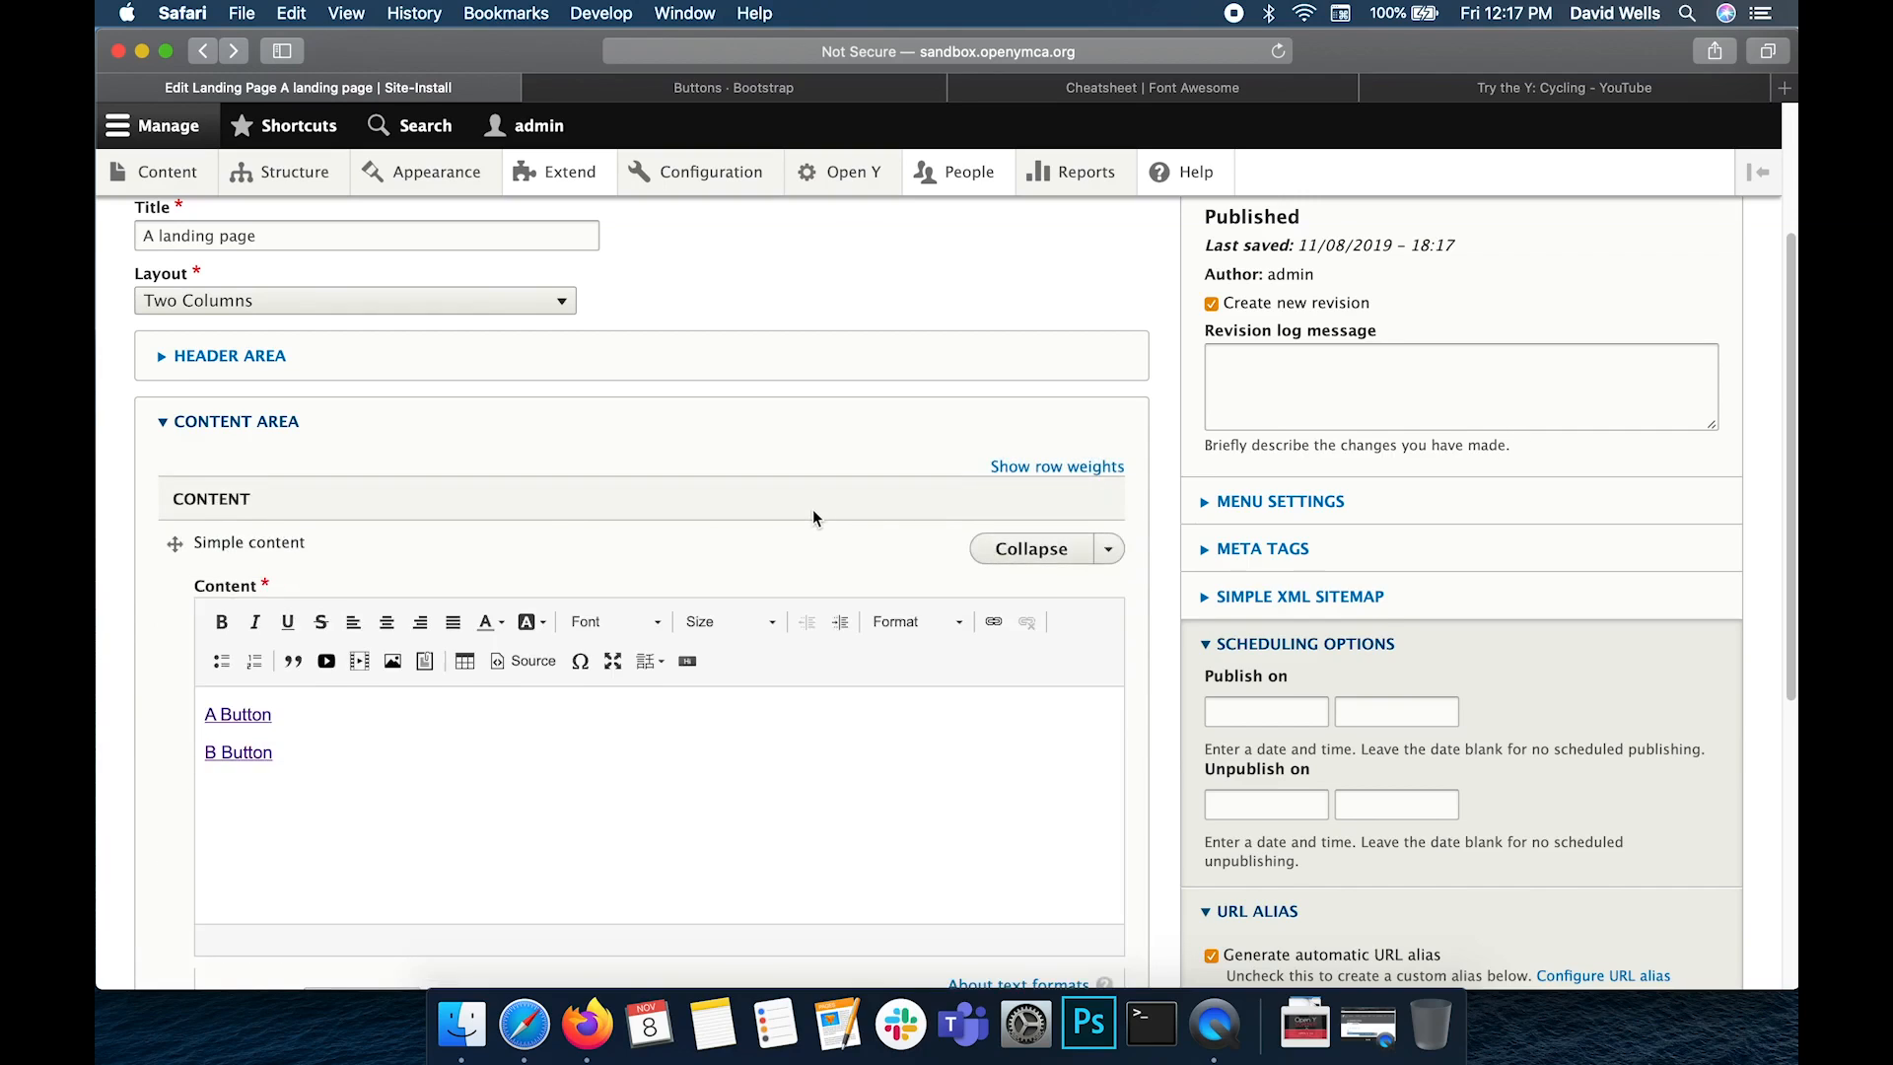
{"action": "scroll", "coordinate": [813, 509], "scroll_direction": "down", "scroll_amount": 3}
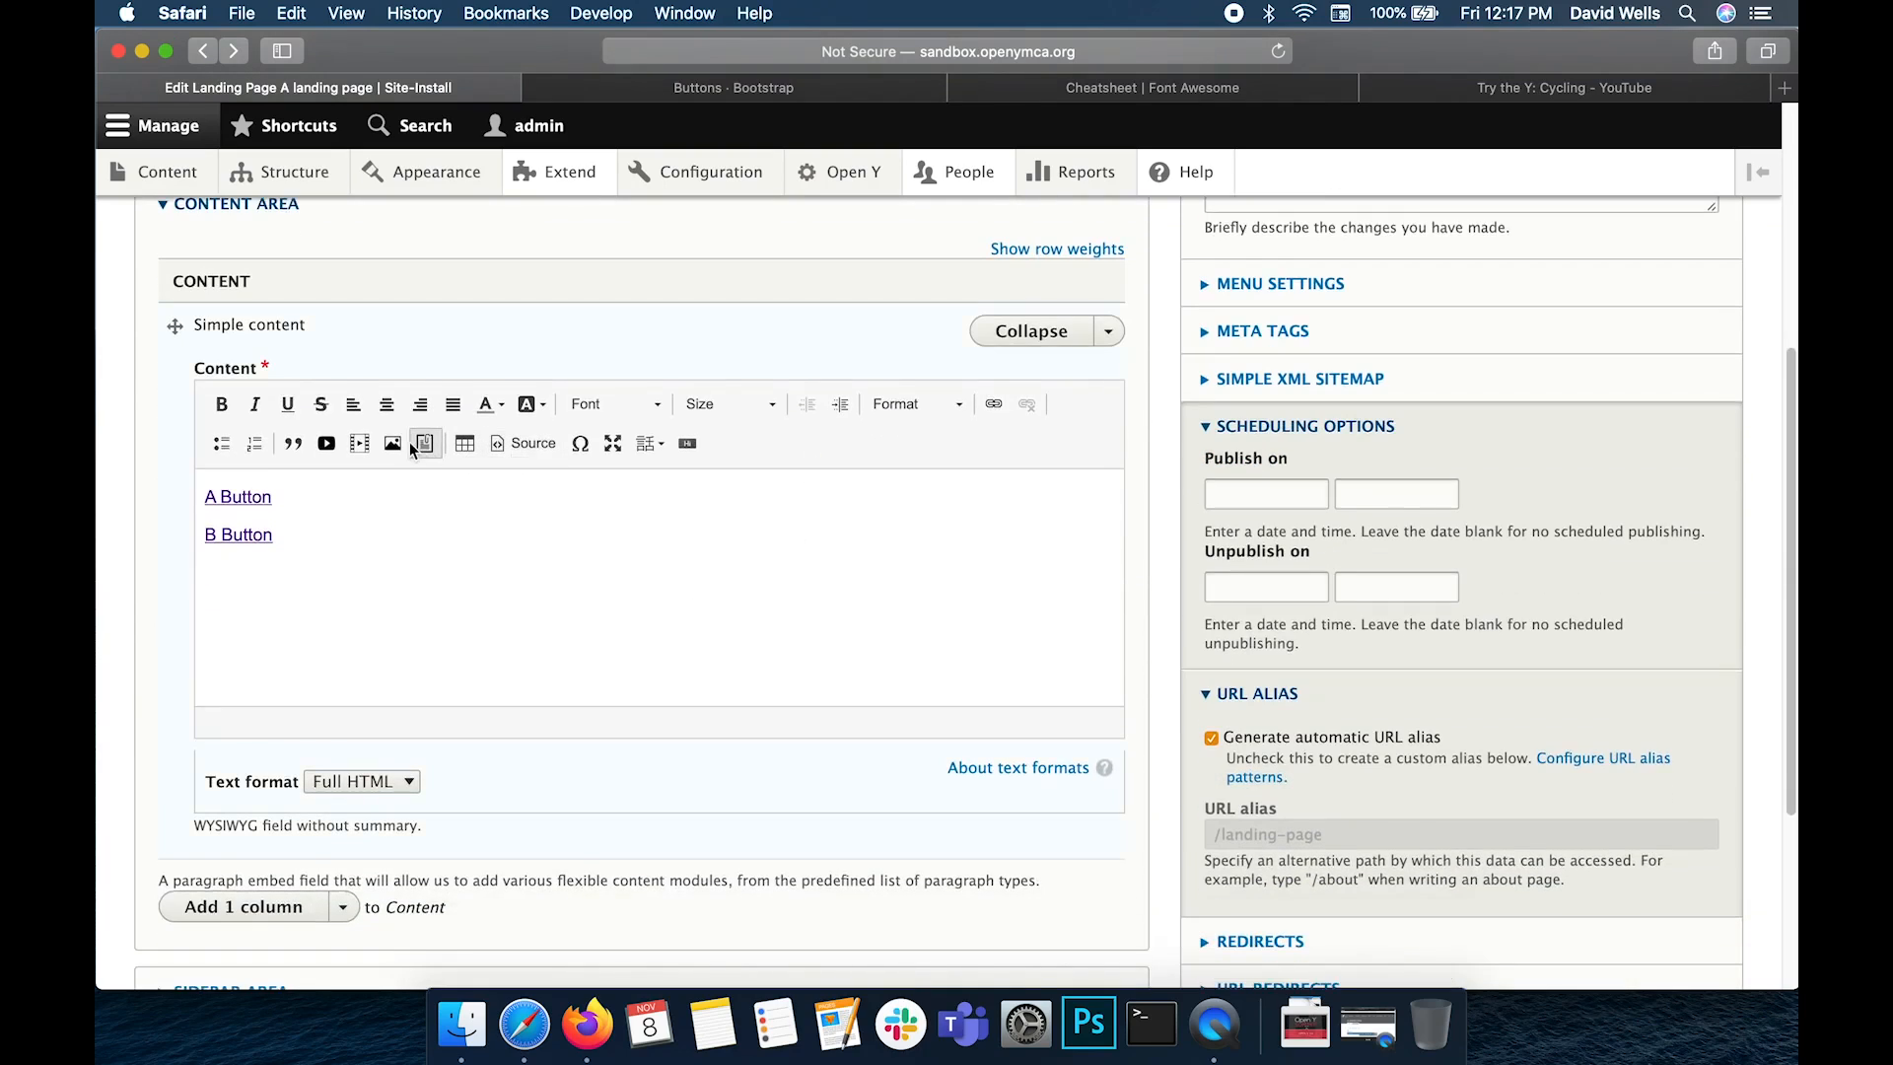
{"action": "left_click", "coordinate": [375, 519]}
{"action": "left_click", "coordinate": [687, 445]}
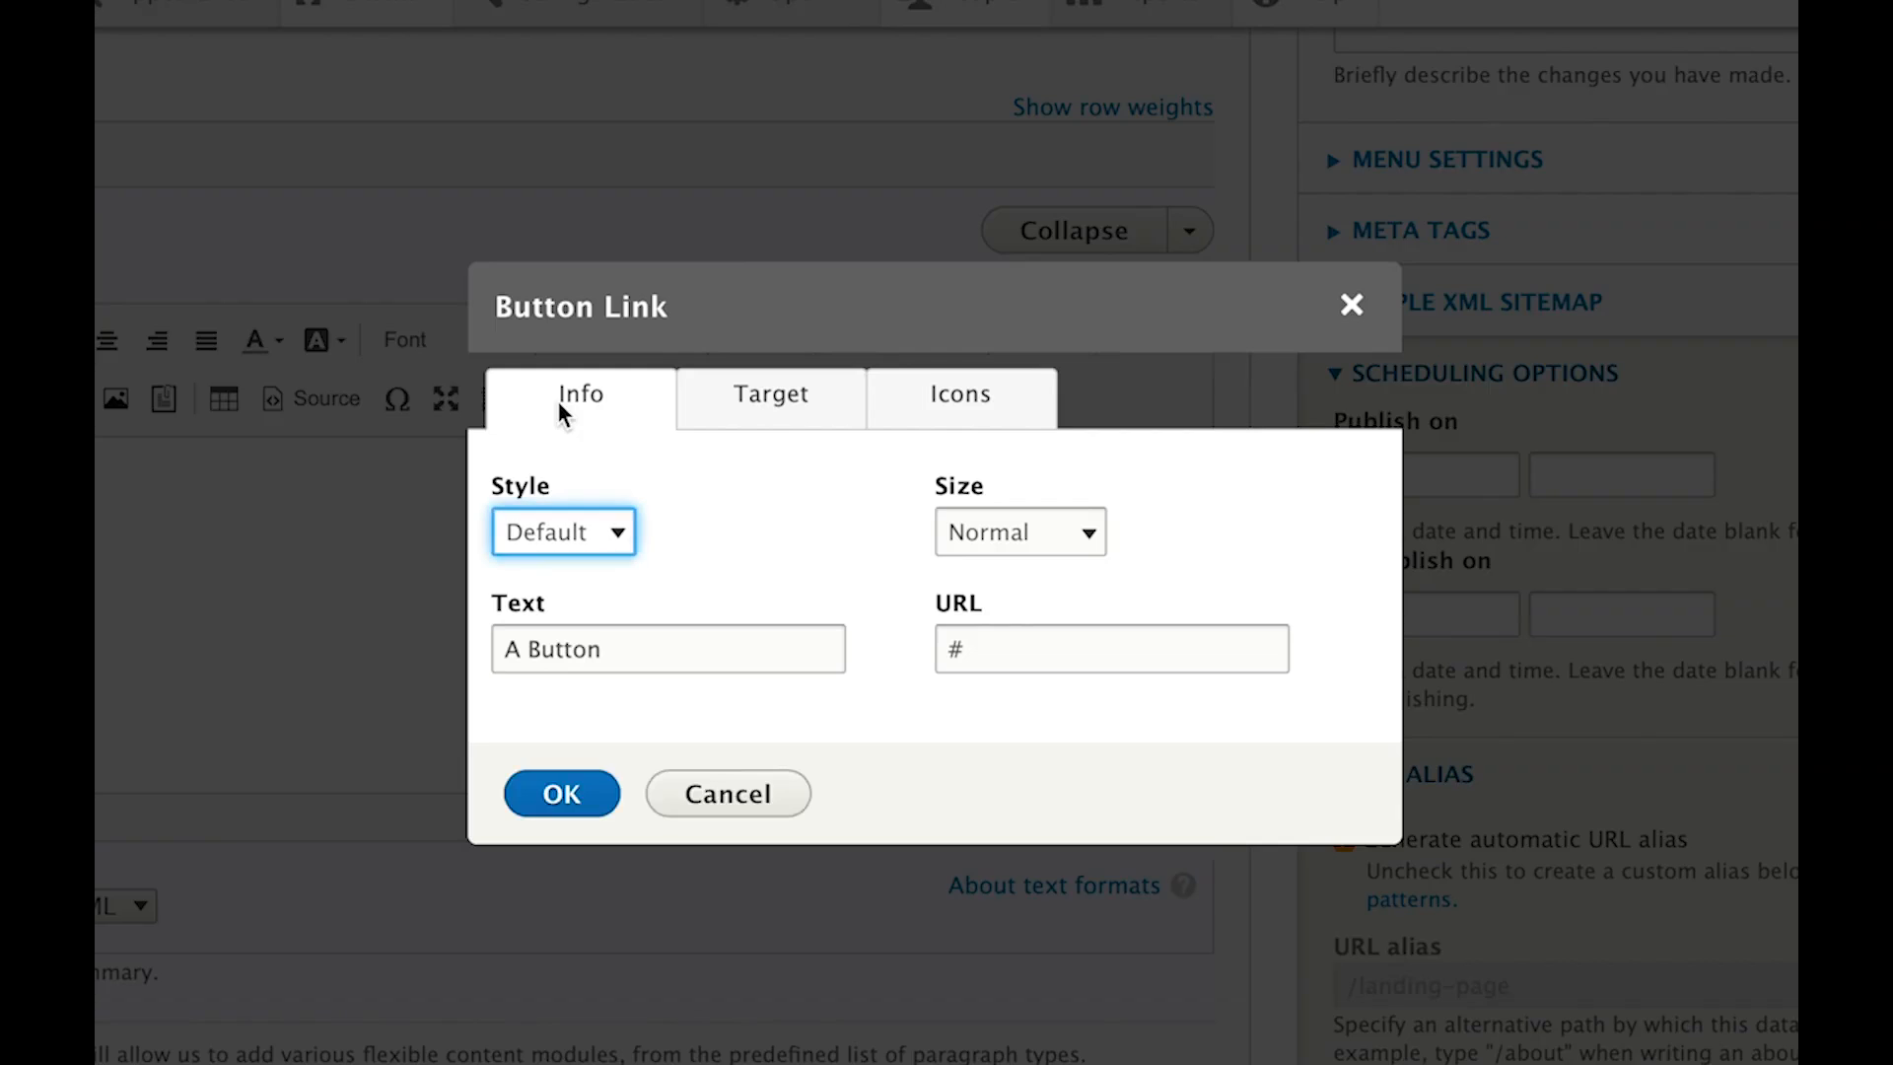
Set the new button's style to Primary, its size to Small and its text to C Button
{"action": "left_click", "coordinate": [576, 532]}
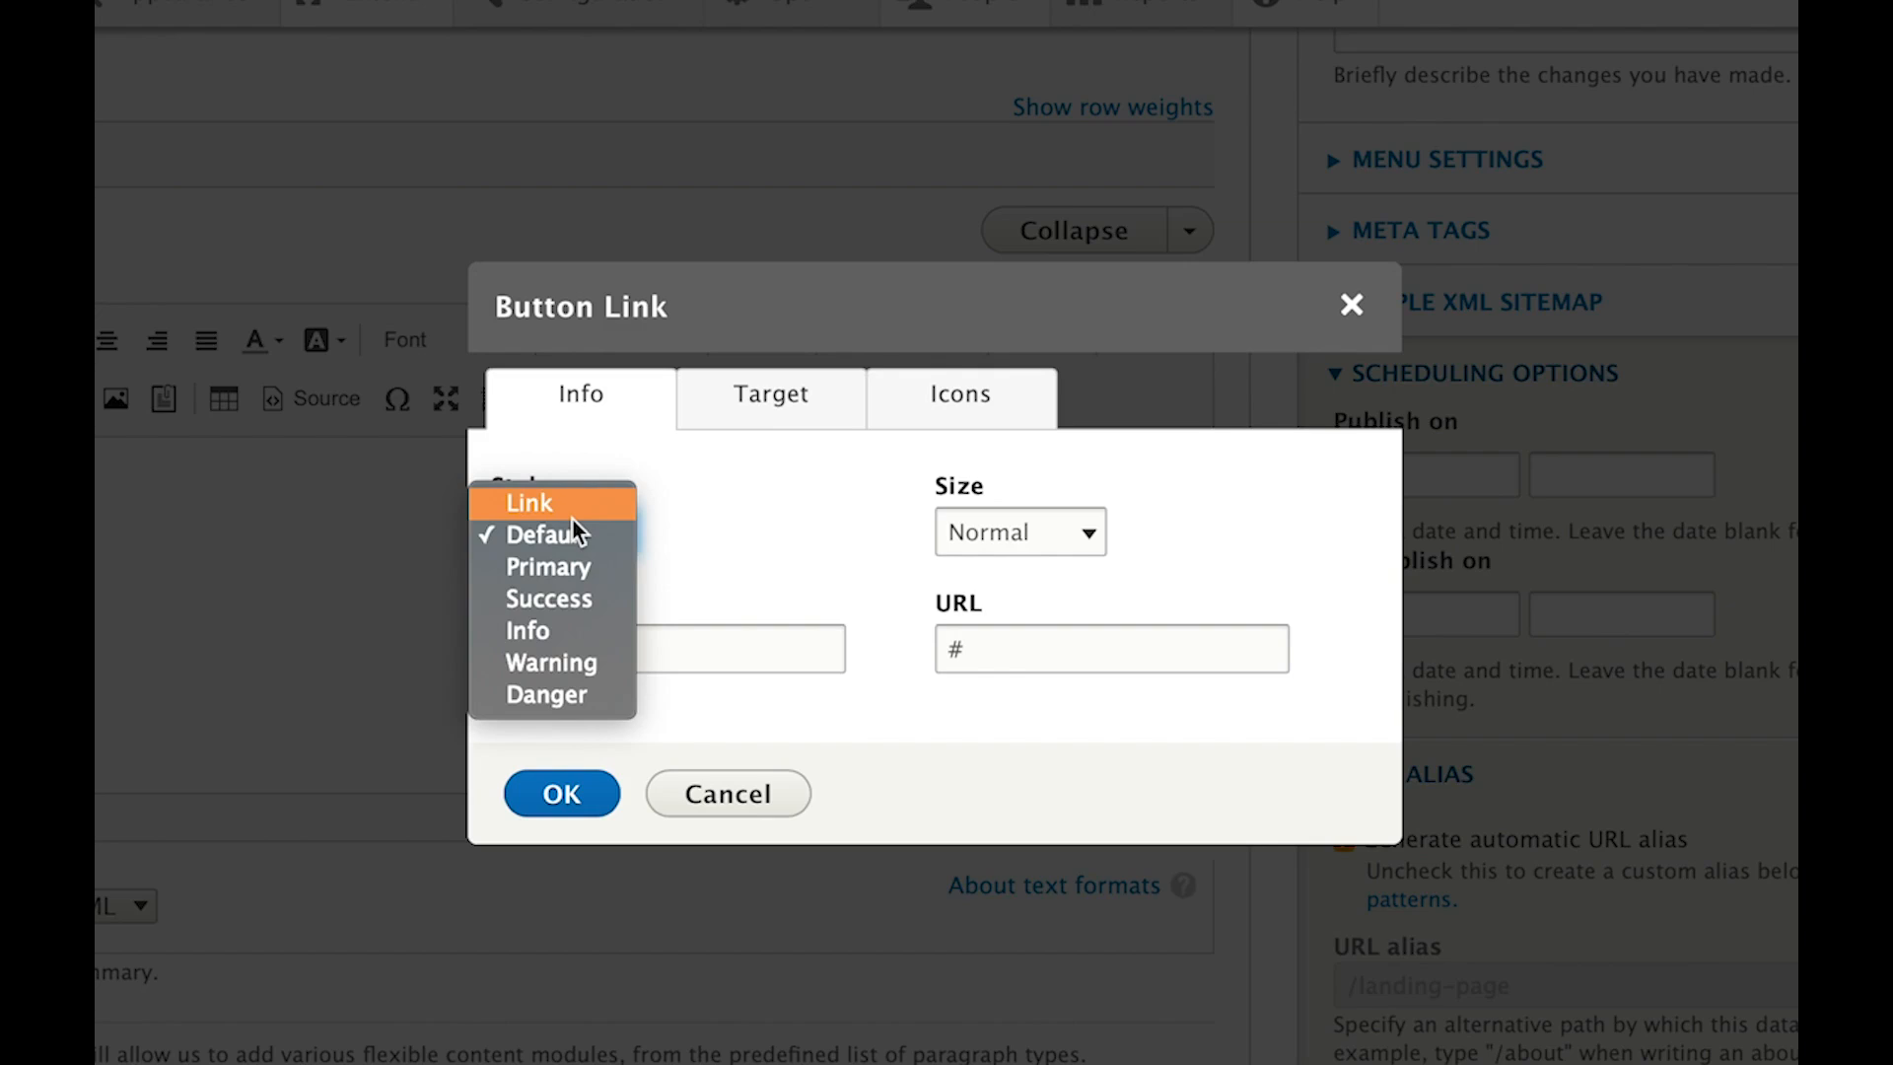
{"action": "left_click", "coordinate": [568, 571]}
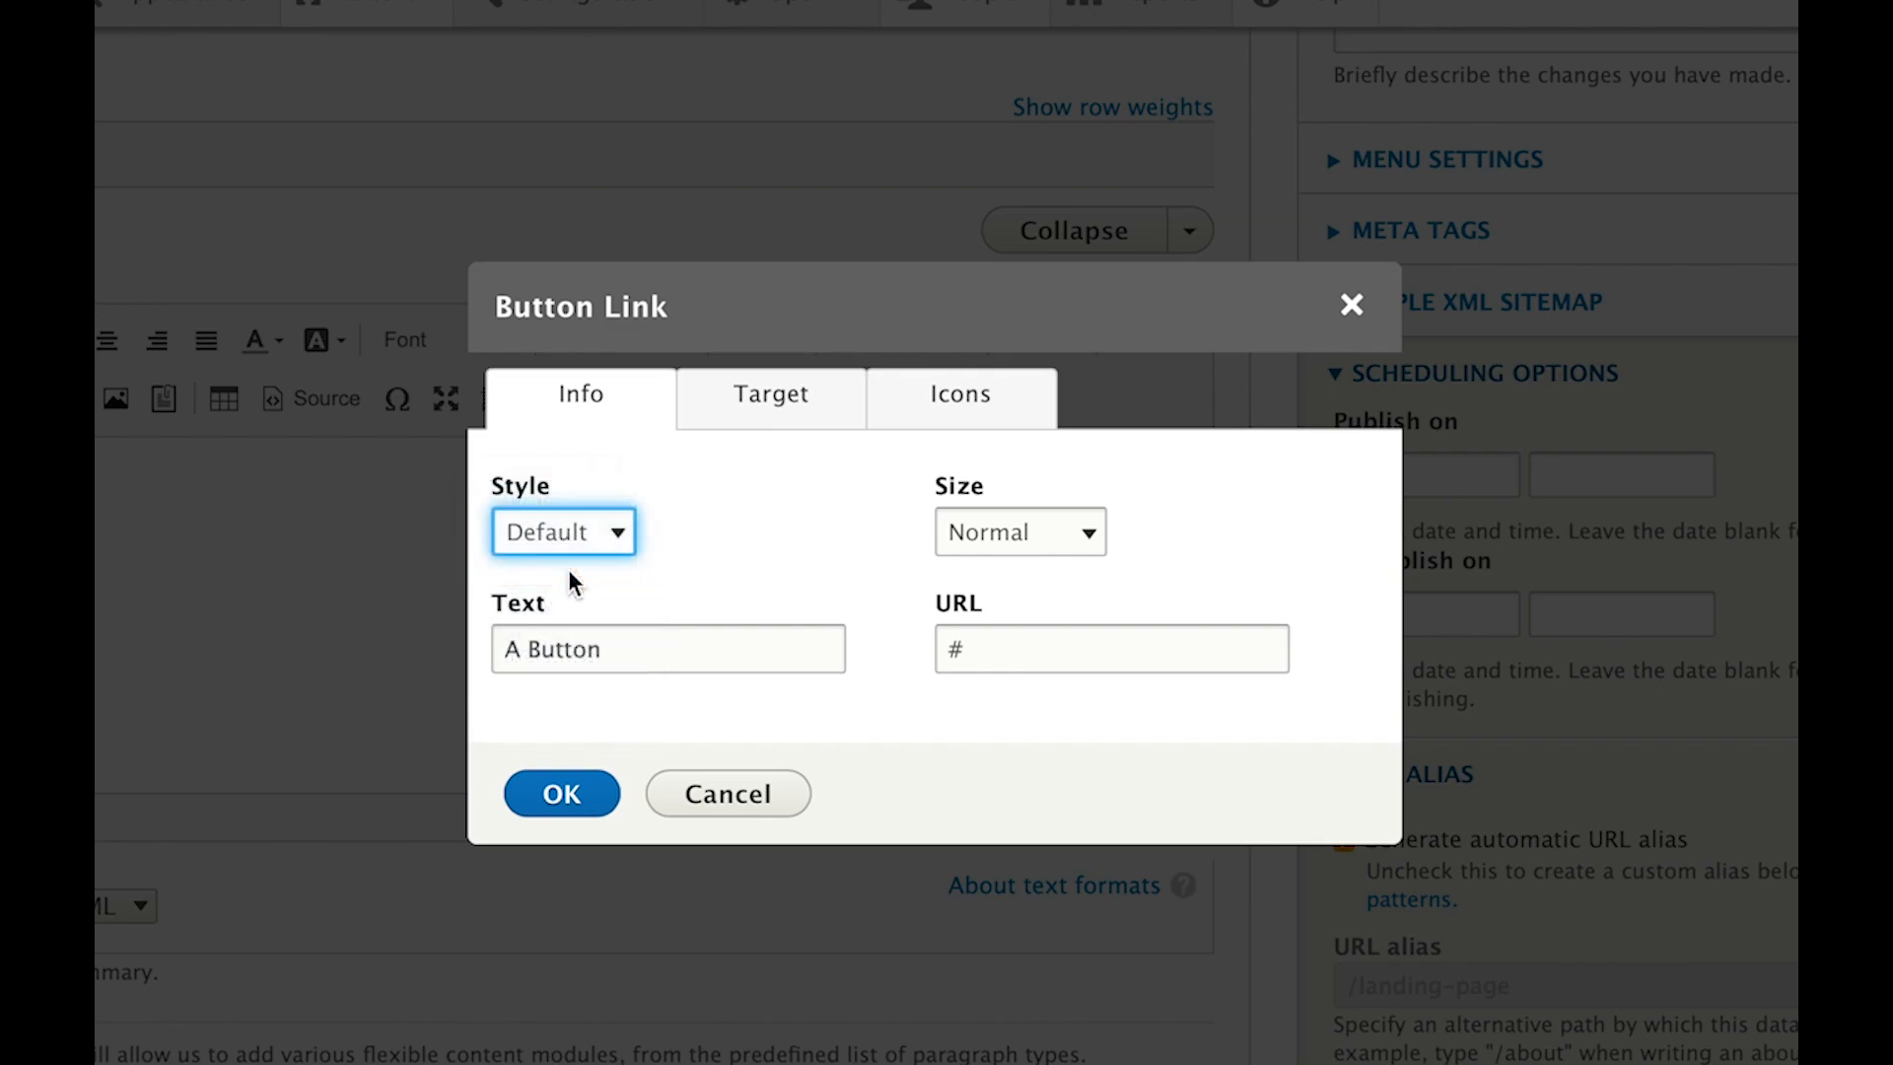
{"action": "left_click", "coordinate": [1031, 549]}
{"action": "left_click", "coordinate": [1008, 509]}
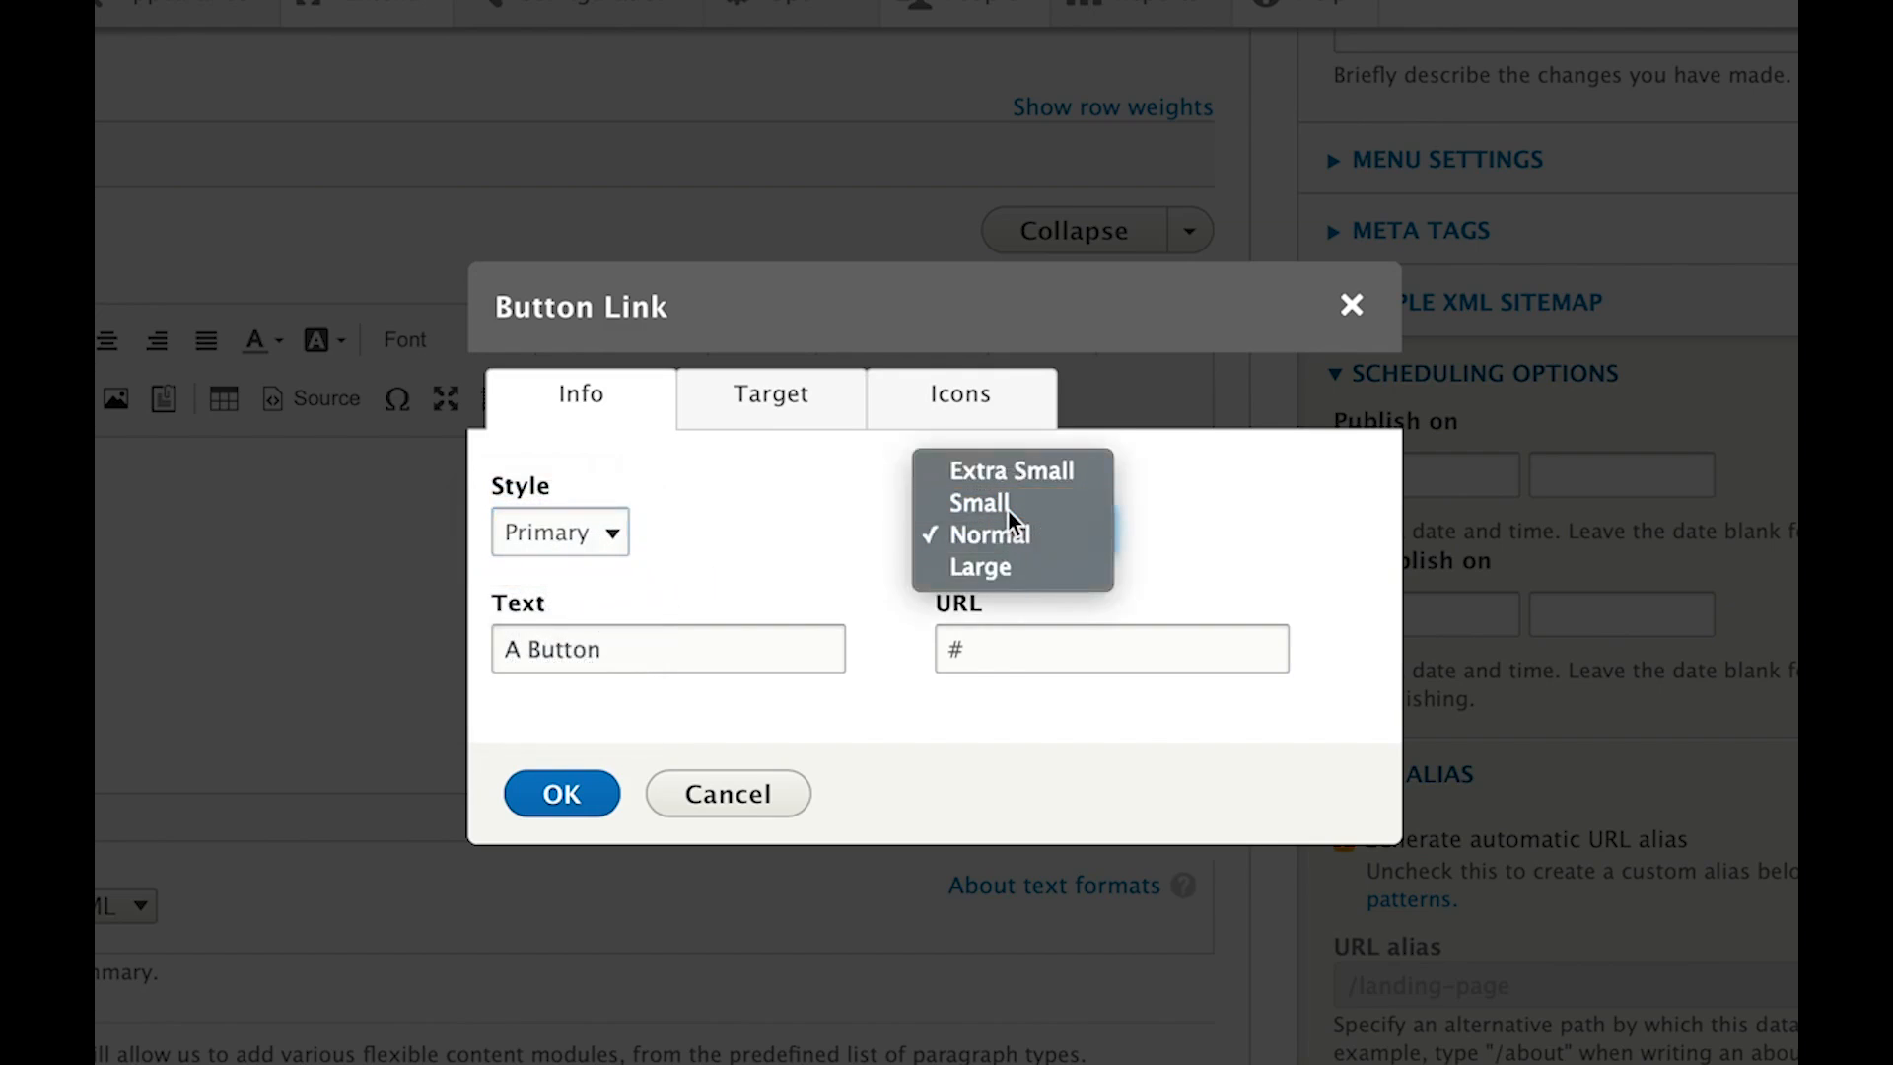
{"action": "double_click", "coordinate": [512, 651]}
{"action": "type", "text": "C"}
{"action": "left_click_drag", "start_coordinate": [1048, 655], "coordinate": [921, 659]}
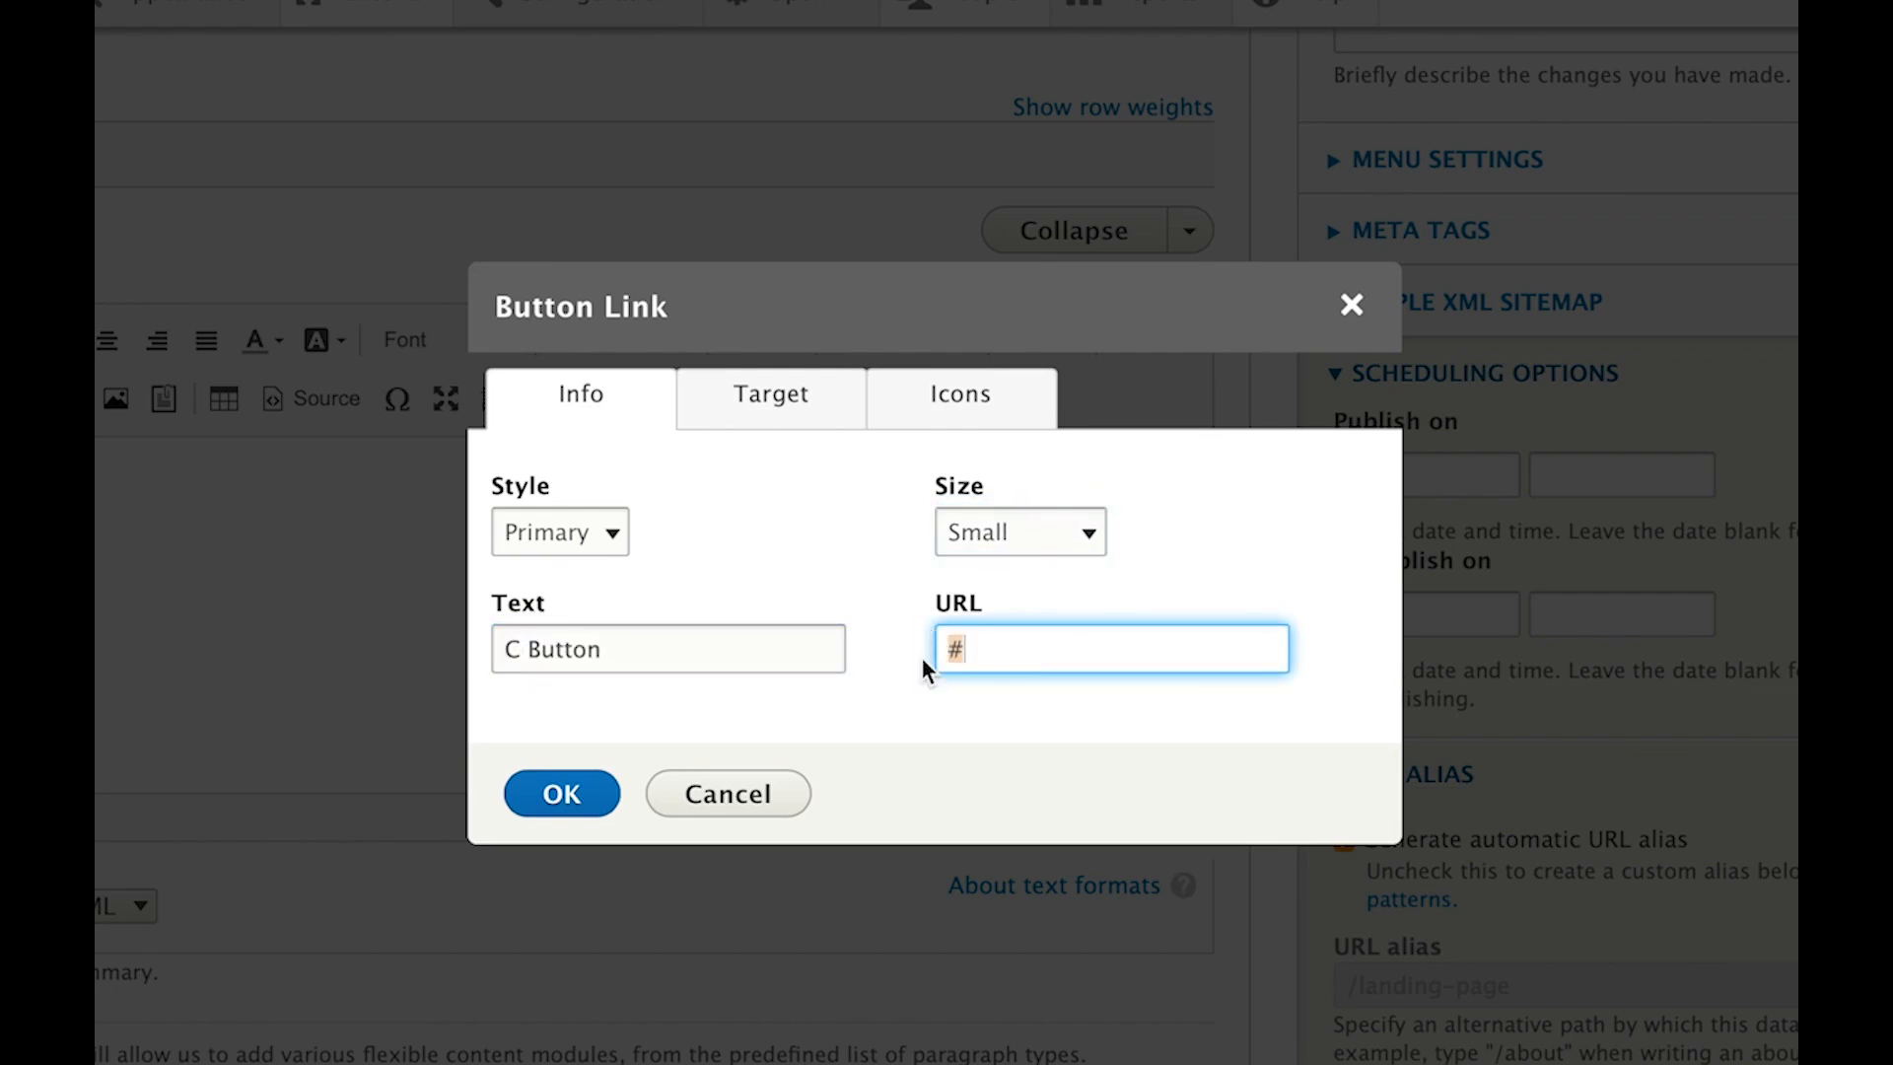
{"action": "type", "text": "HTT"}
{"action": "key", "text": "BackSpace"}
{"action": "key", "text": "BackSpace"}
{"action": "key", "text": "BackSpace"}
{"action": "type", "text": "http://openy.org"}
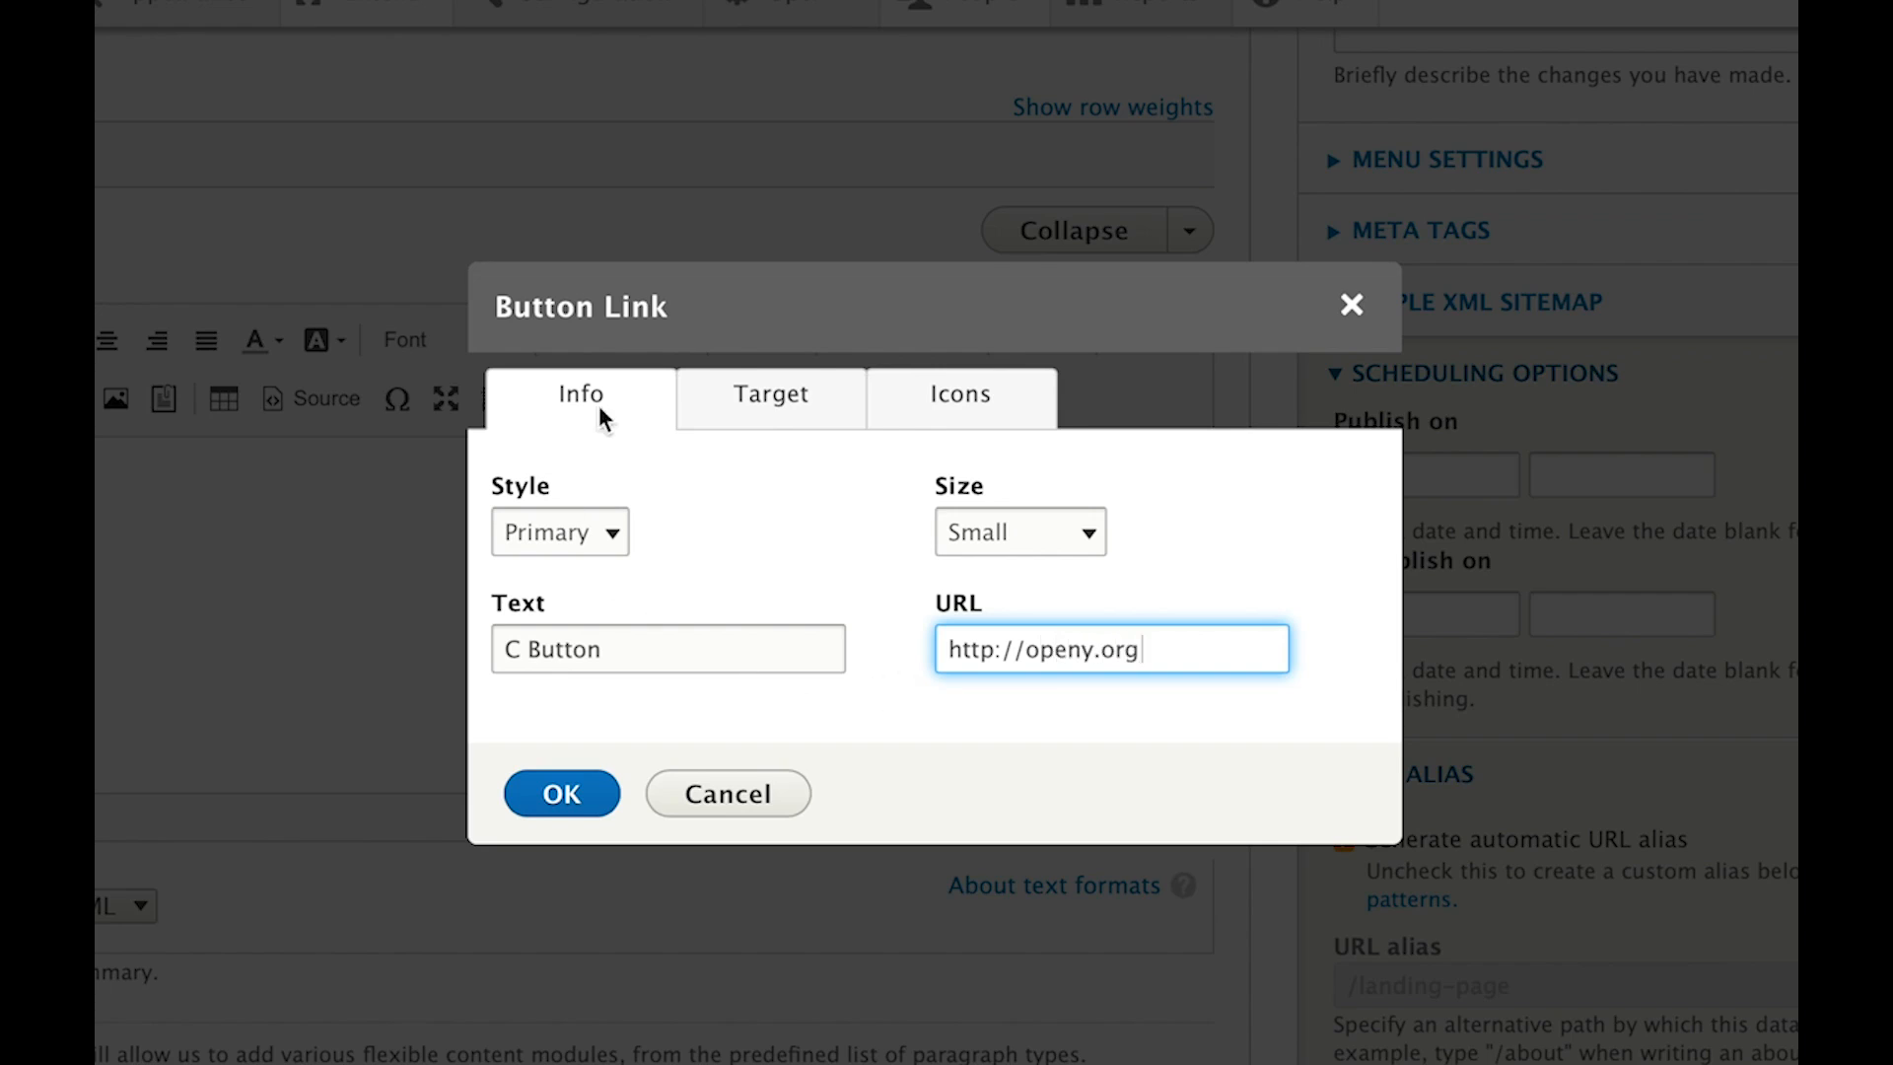
Set C Button's link target to New Window (_blank)
{"action": "left_click", "coordinate": [760, 393]}
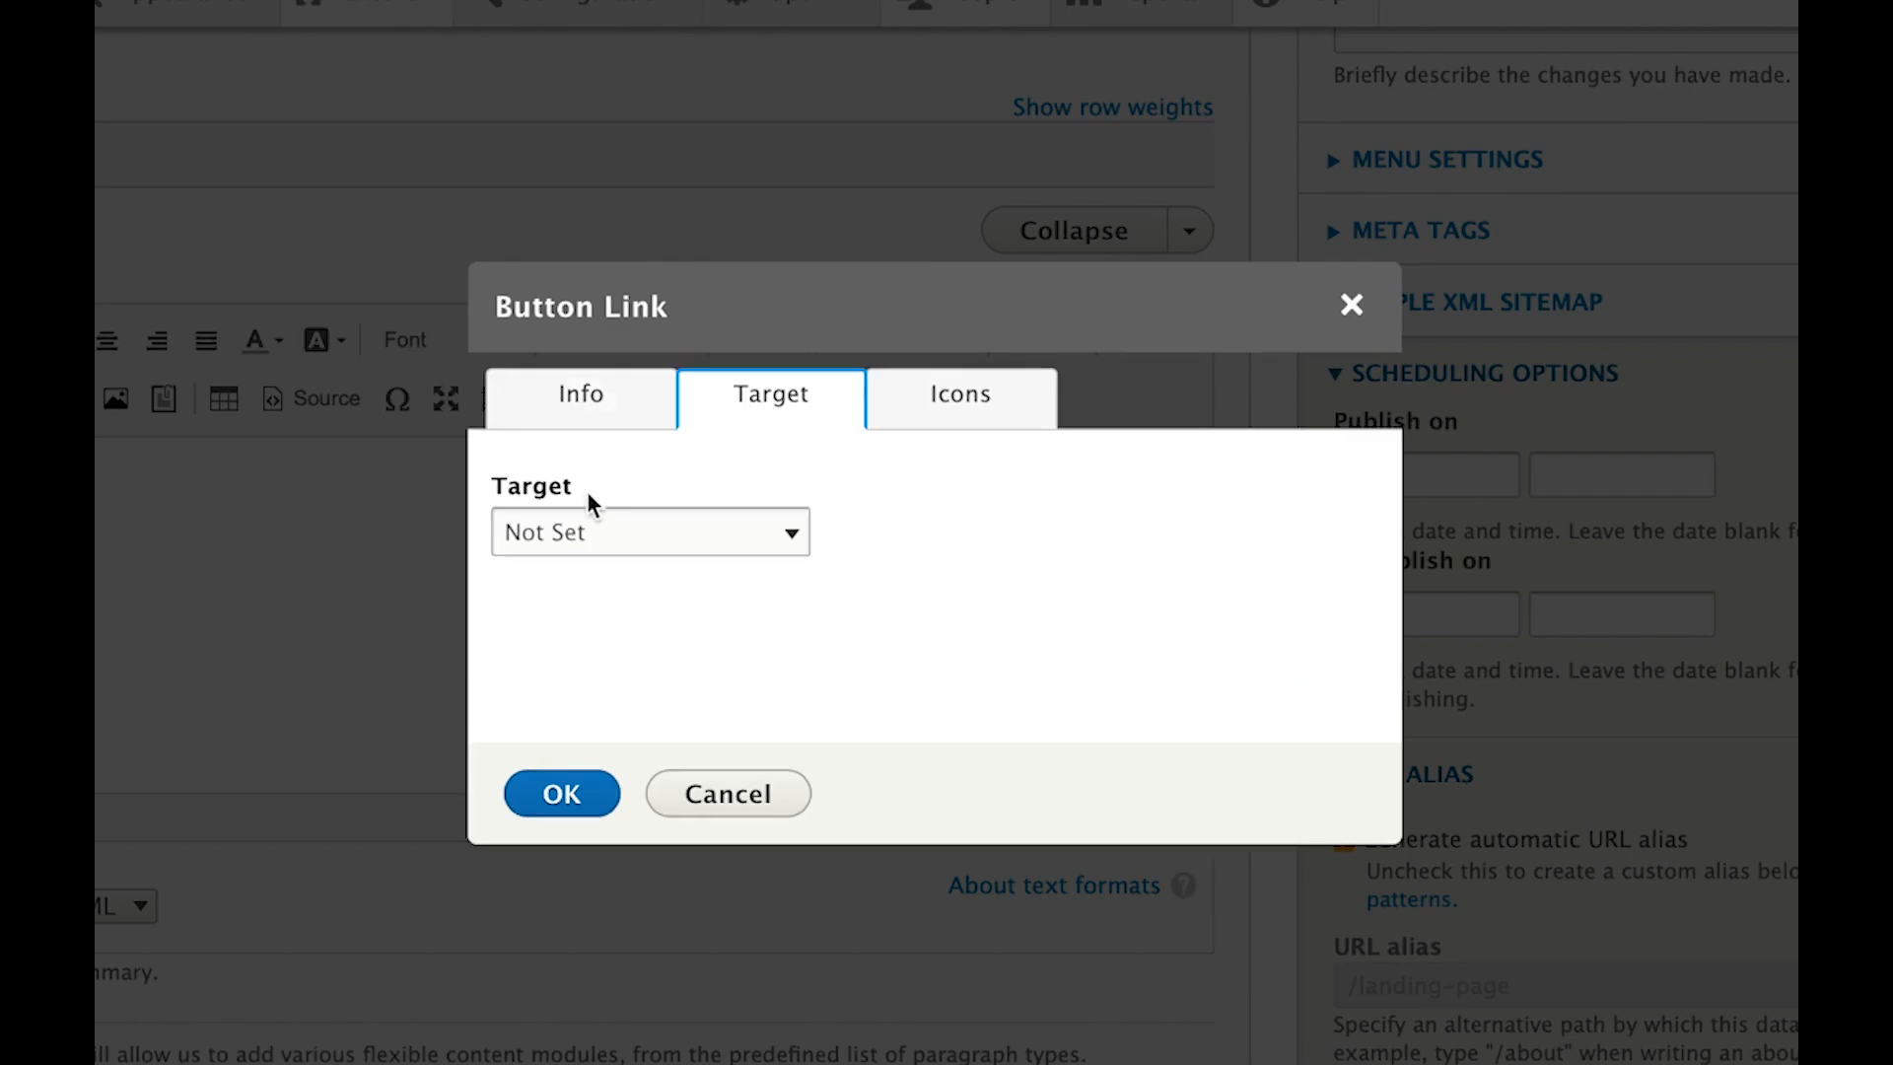
{"action": "left_click", "coordinate": [620, 524]}
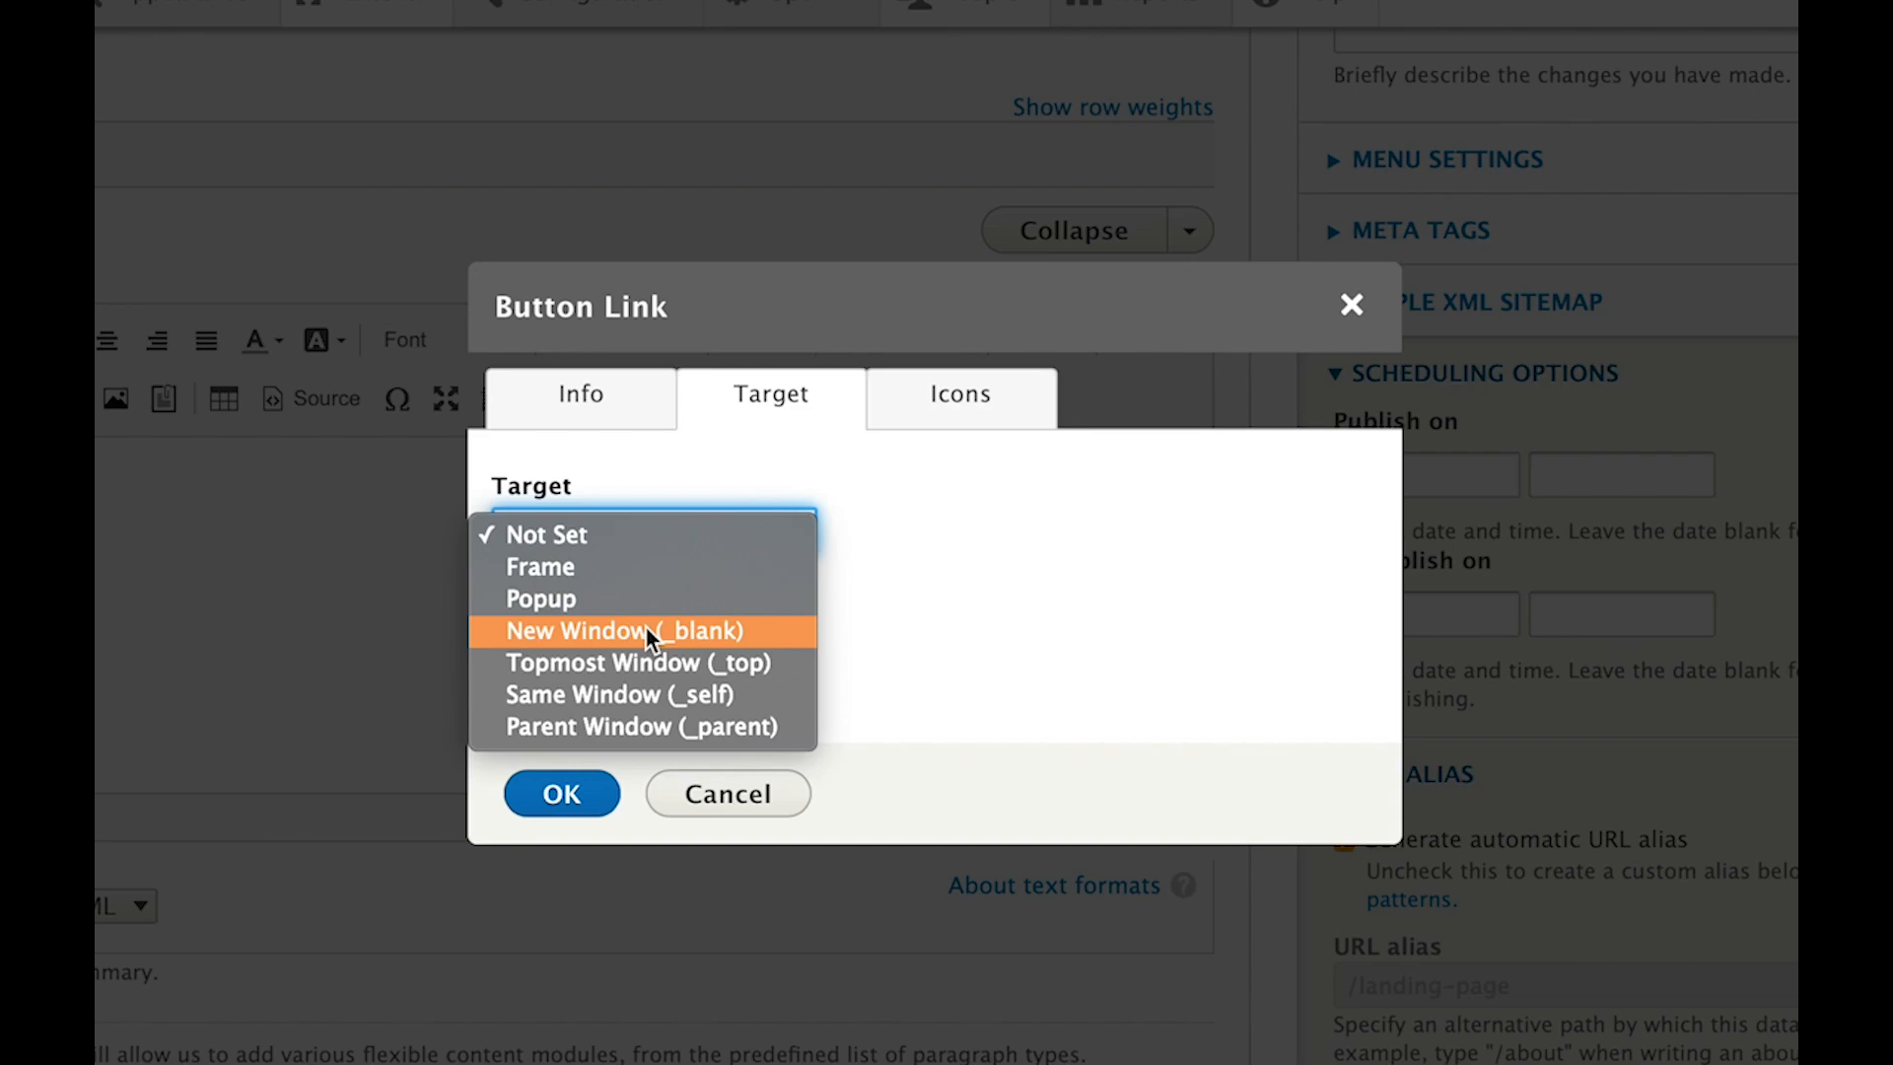
{"action": "left_click", "coordinate": [612, 642]}
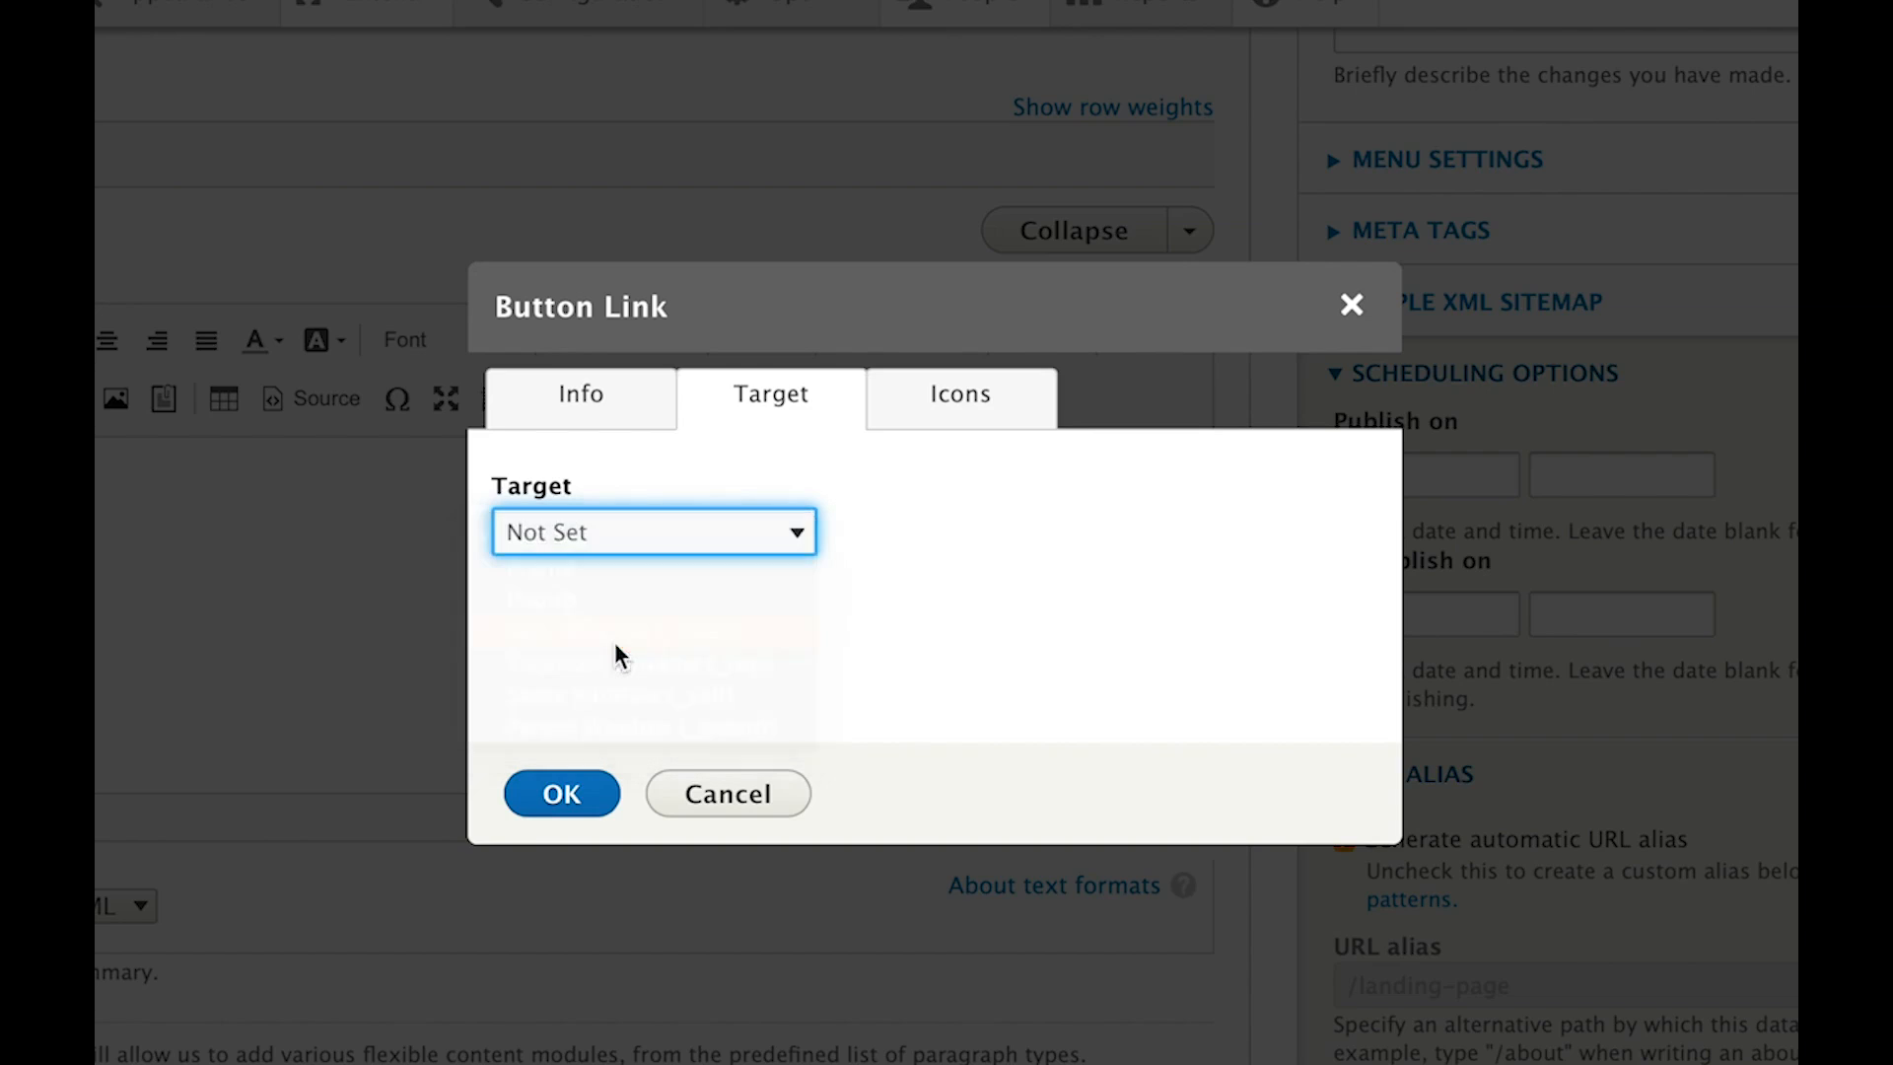
Check the Bootstrap Glyphicon icon list linked from the button's icon settings, close that page and return to the dialog
{"action": "left_click", "coordinate": [1000, 395]}
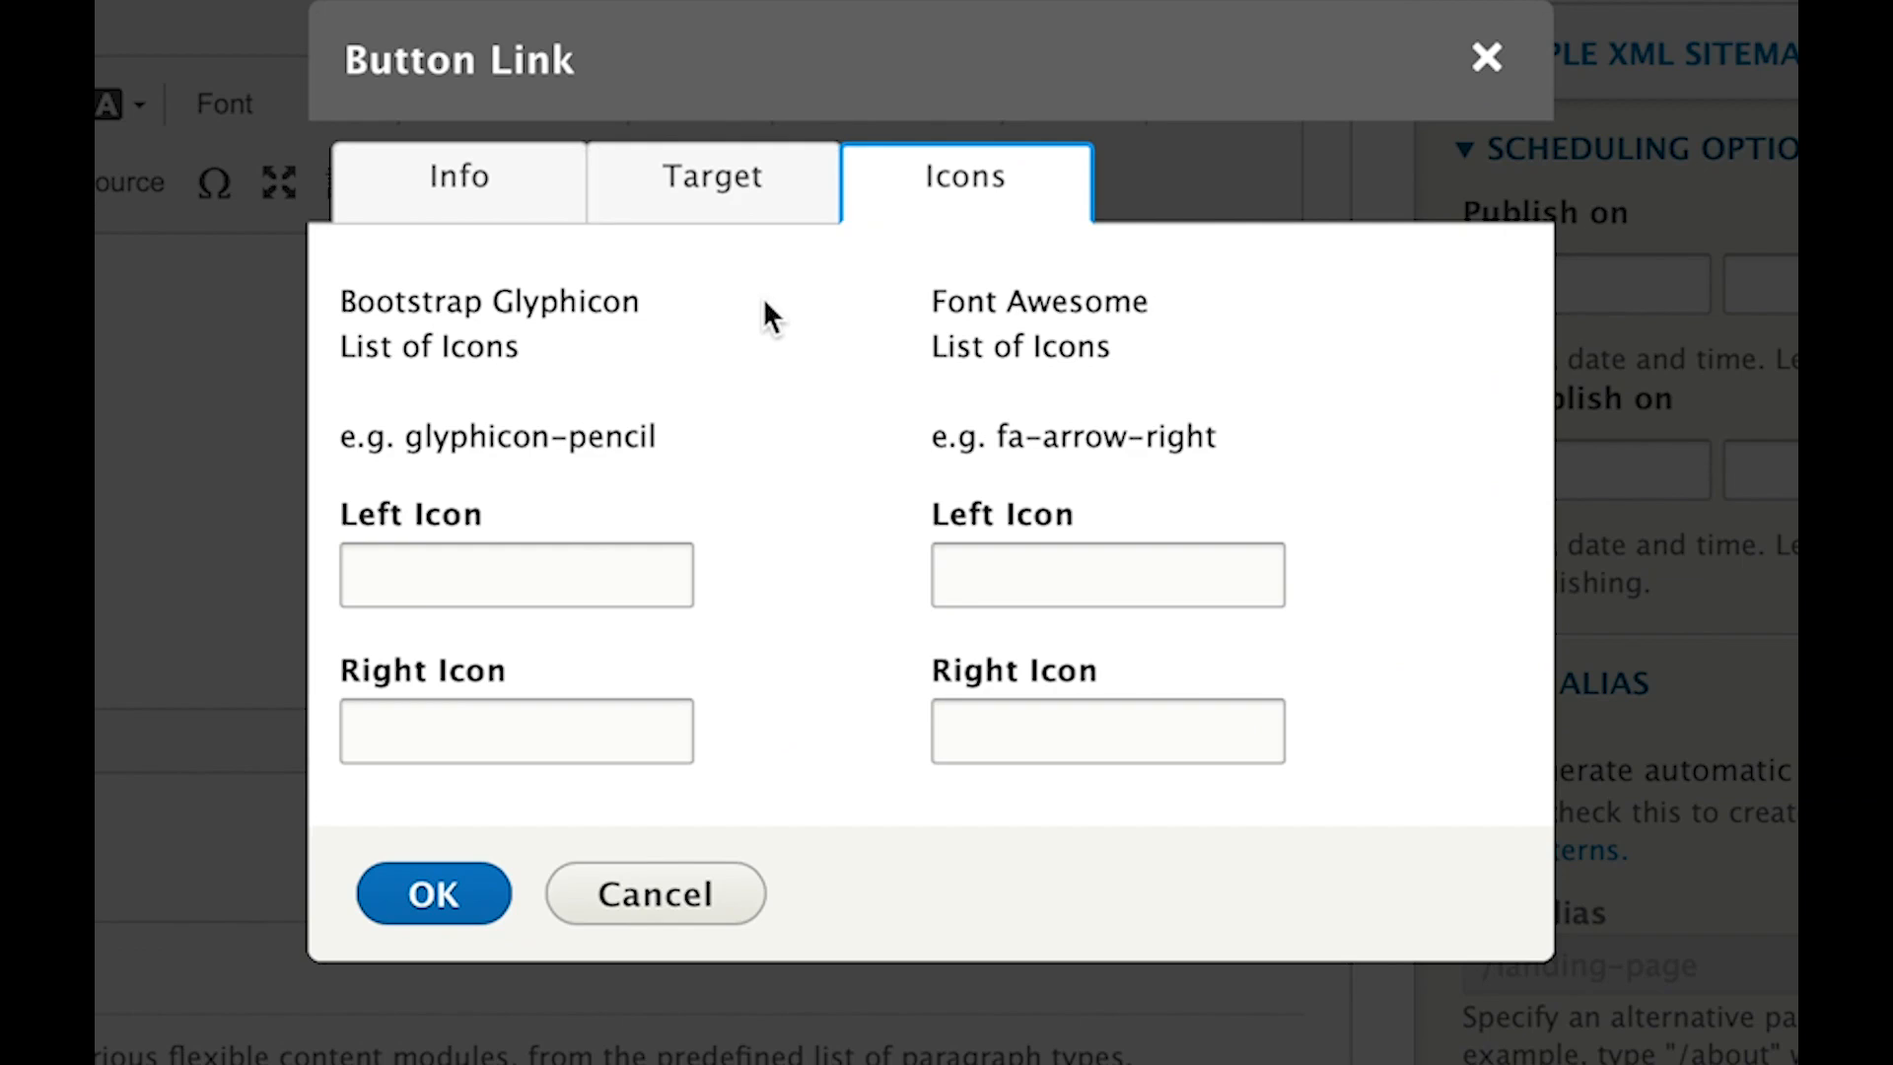
{"action": "left_click", "coordinate": [446, 347]}
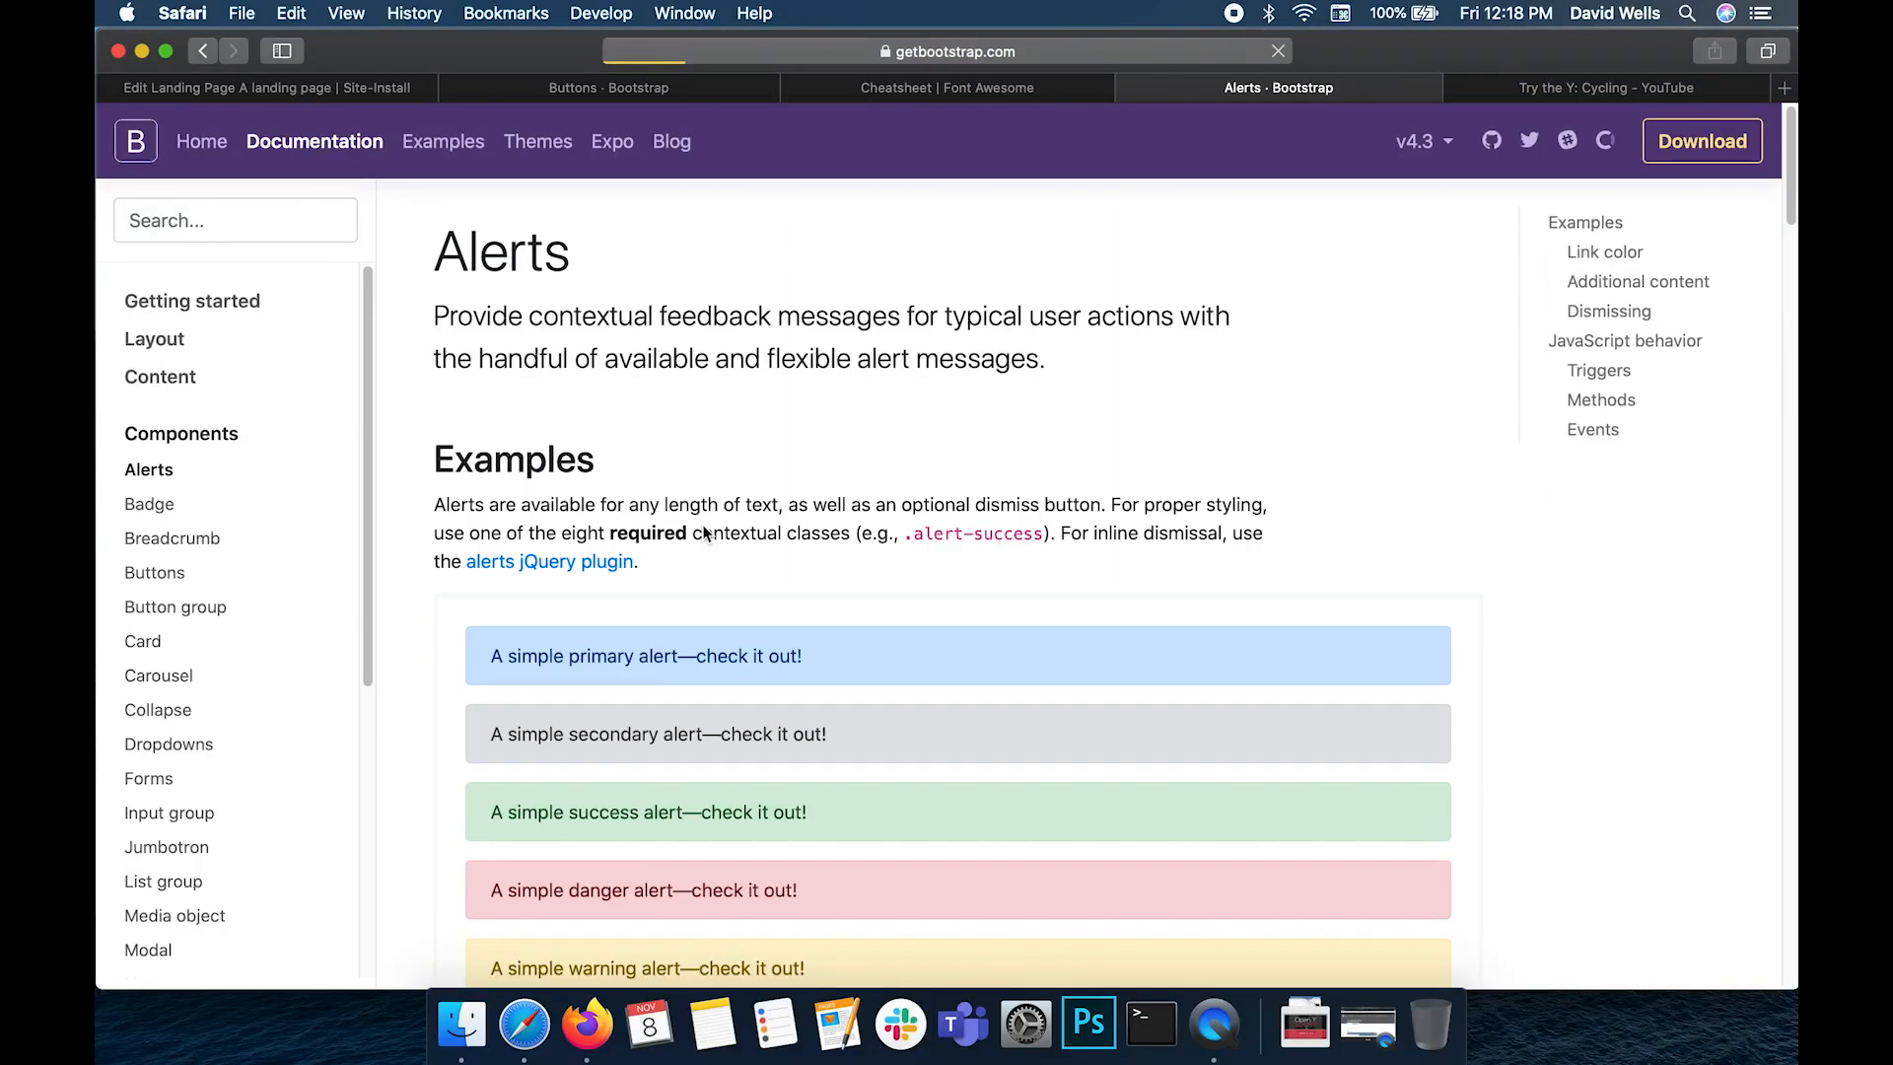
{"action": "scroll", "coordinate": [706, 530], "scroll_direction": "down", "scroll_amount": 15}
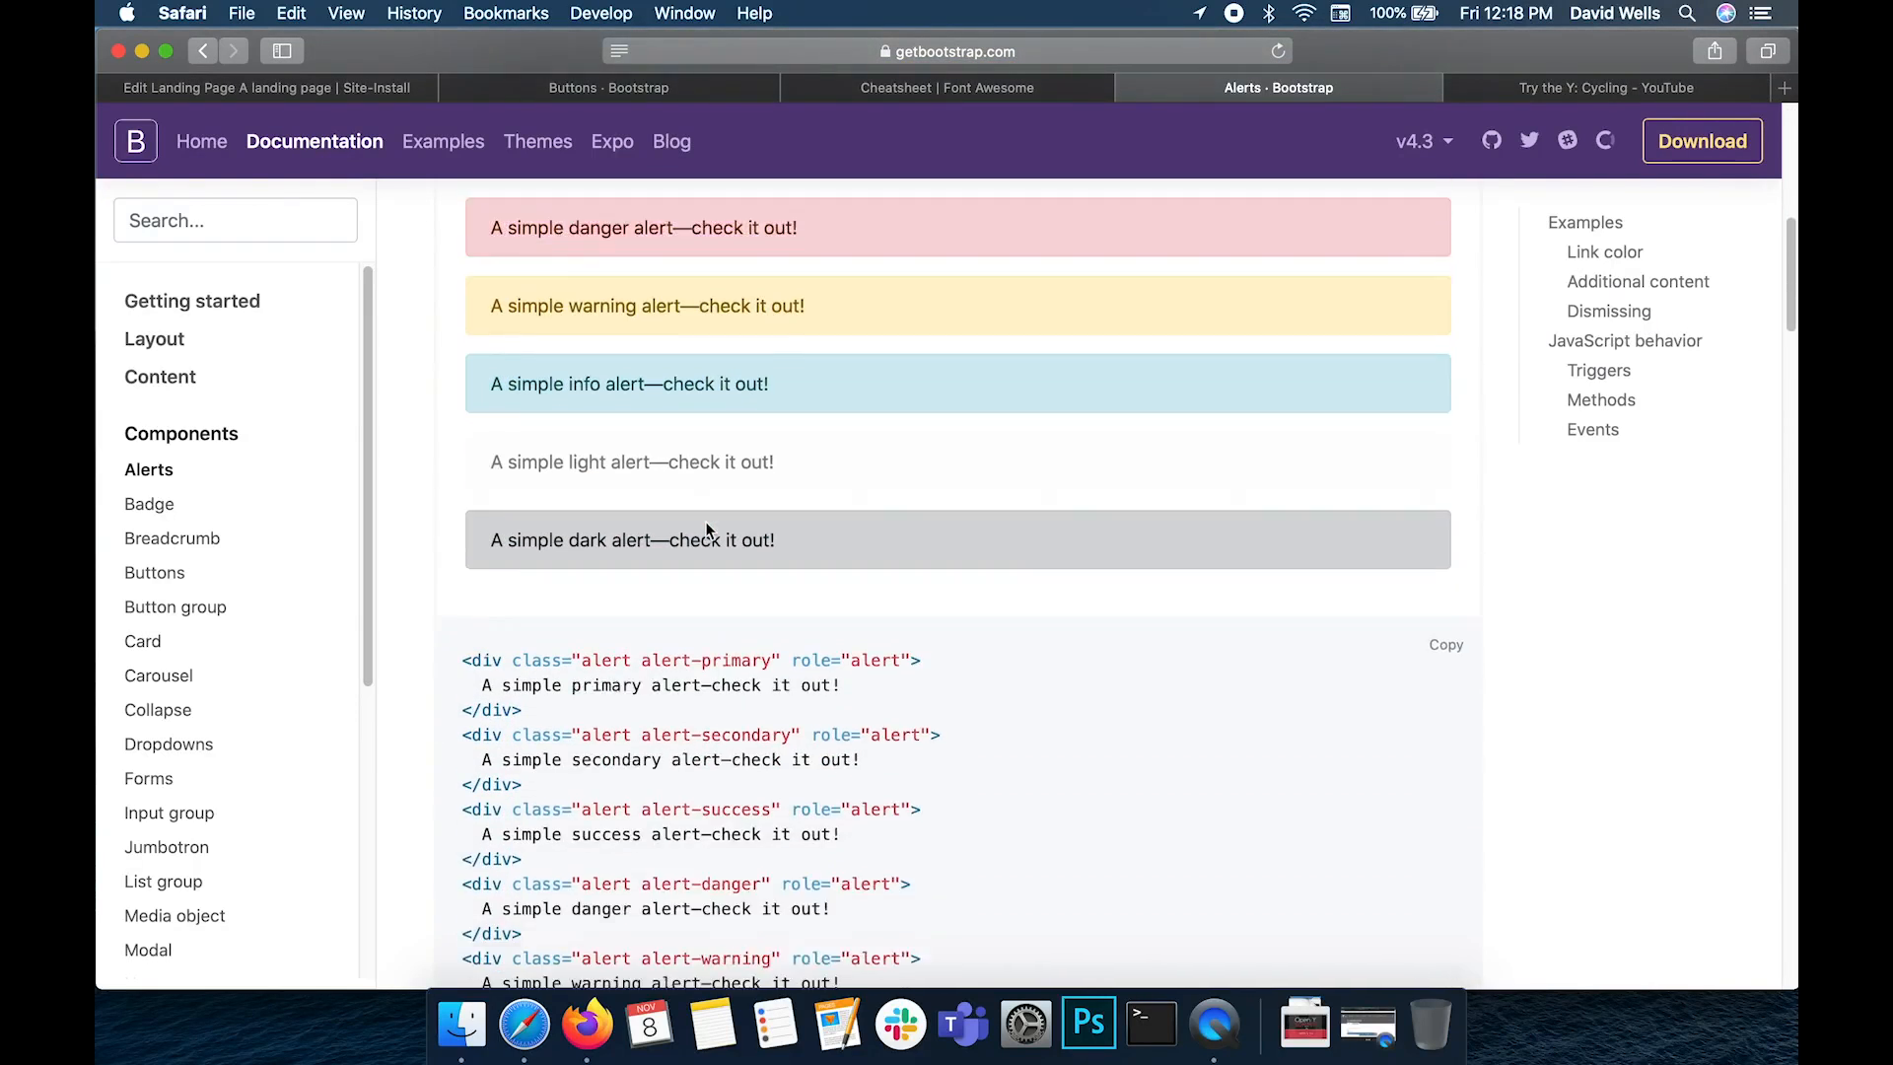
{"action": "scroll", "coordinate": [706, 527], "scroll_direction": "down", "scroll_amount": 15}
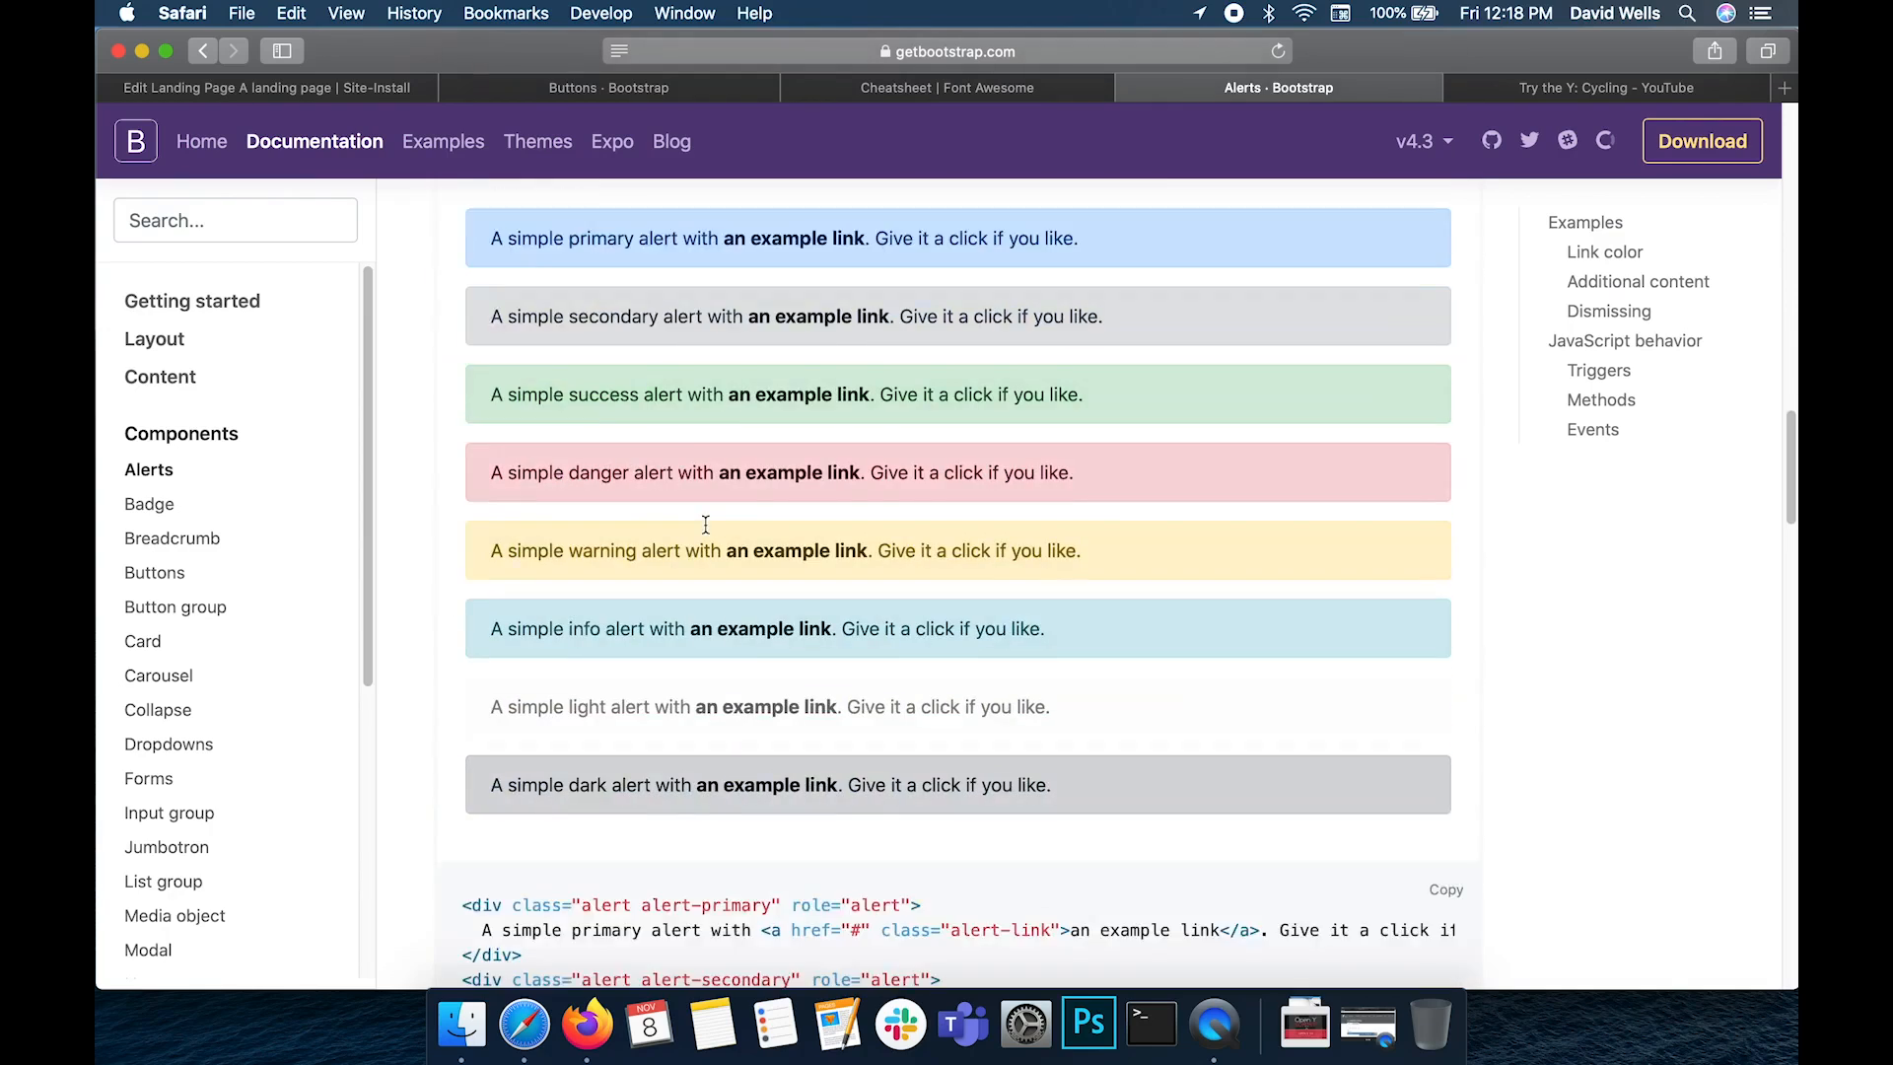
{"action": "scroll", "coordinate": [706, 524], "scroll_direction": "up", "scroll_amount": 3}
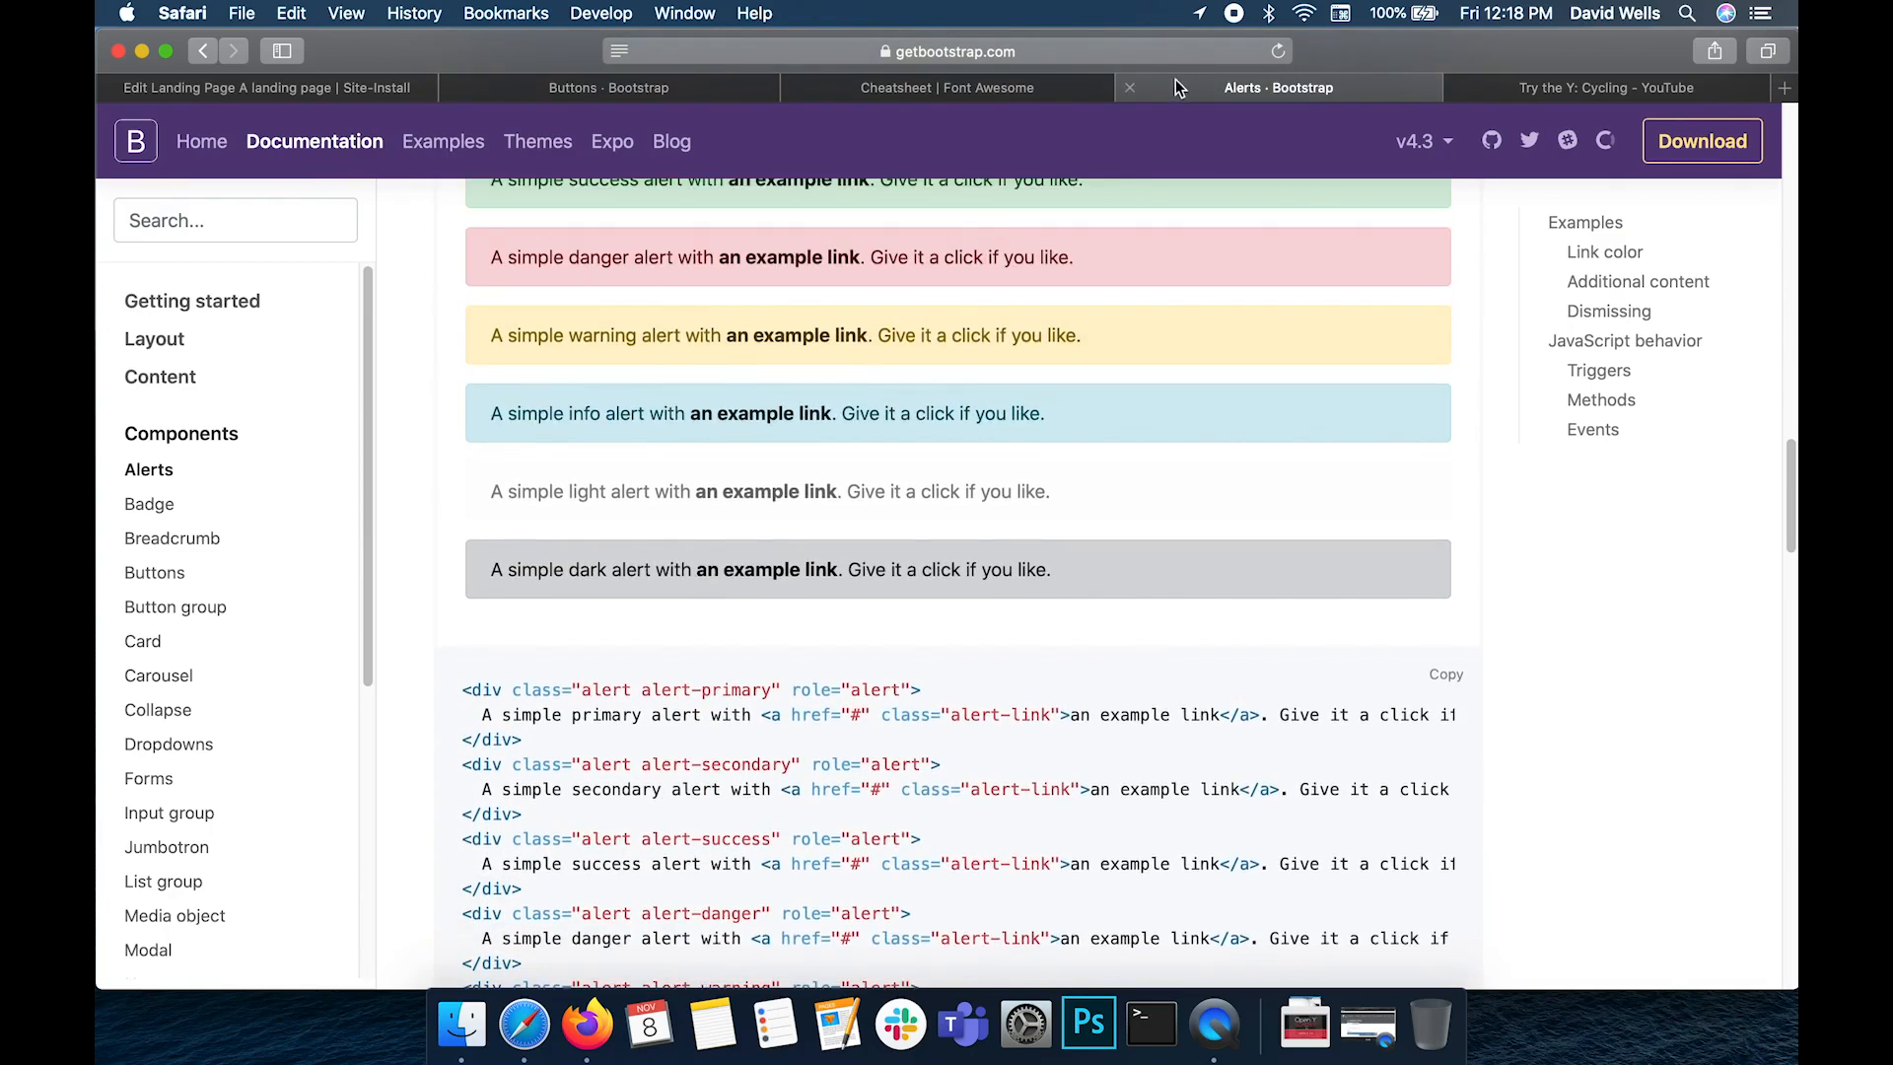
{"action": "left_click", "coordinate": [1129, 87]}
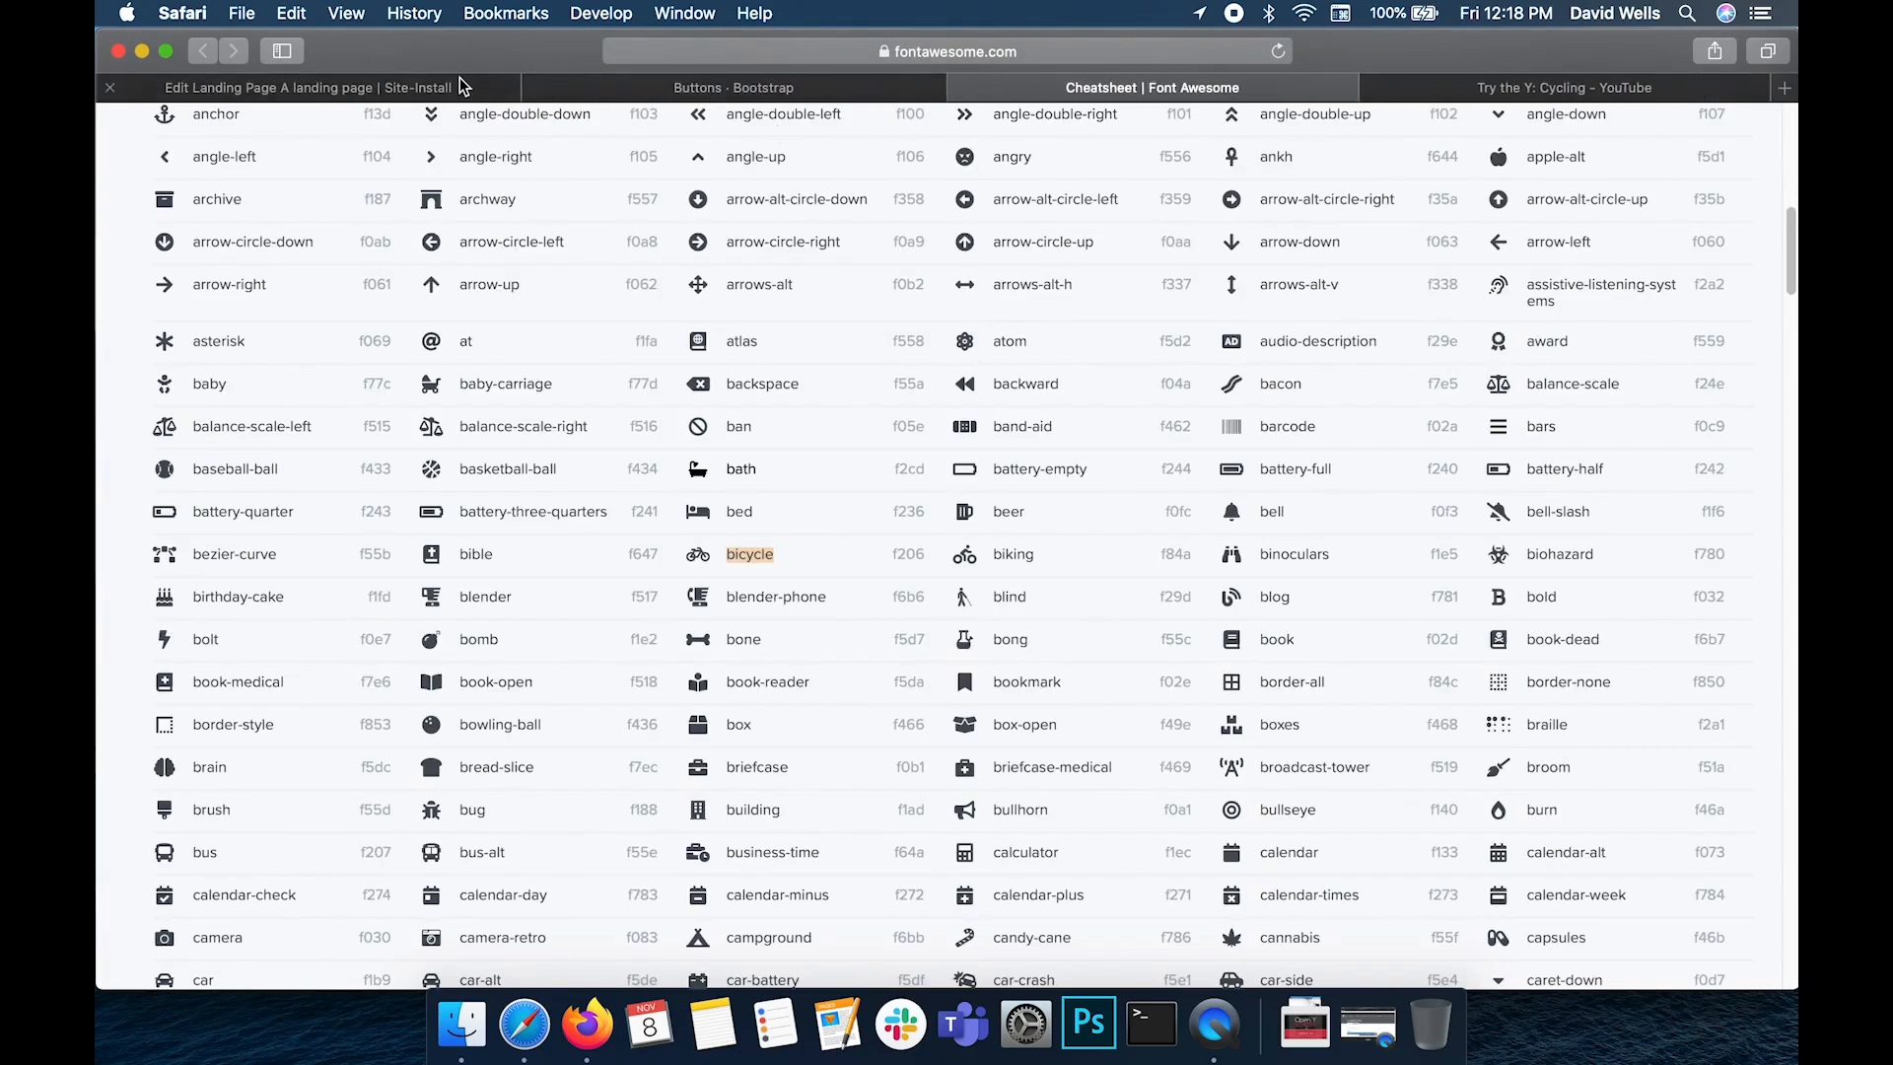
{"action": "left_click", "coordinate": [448, 87]}
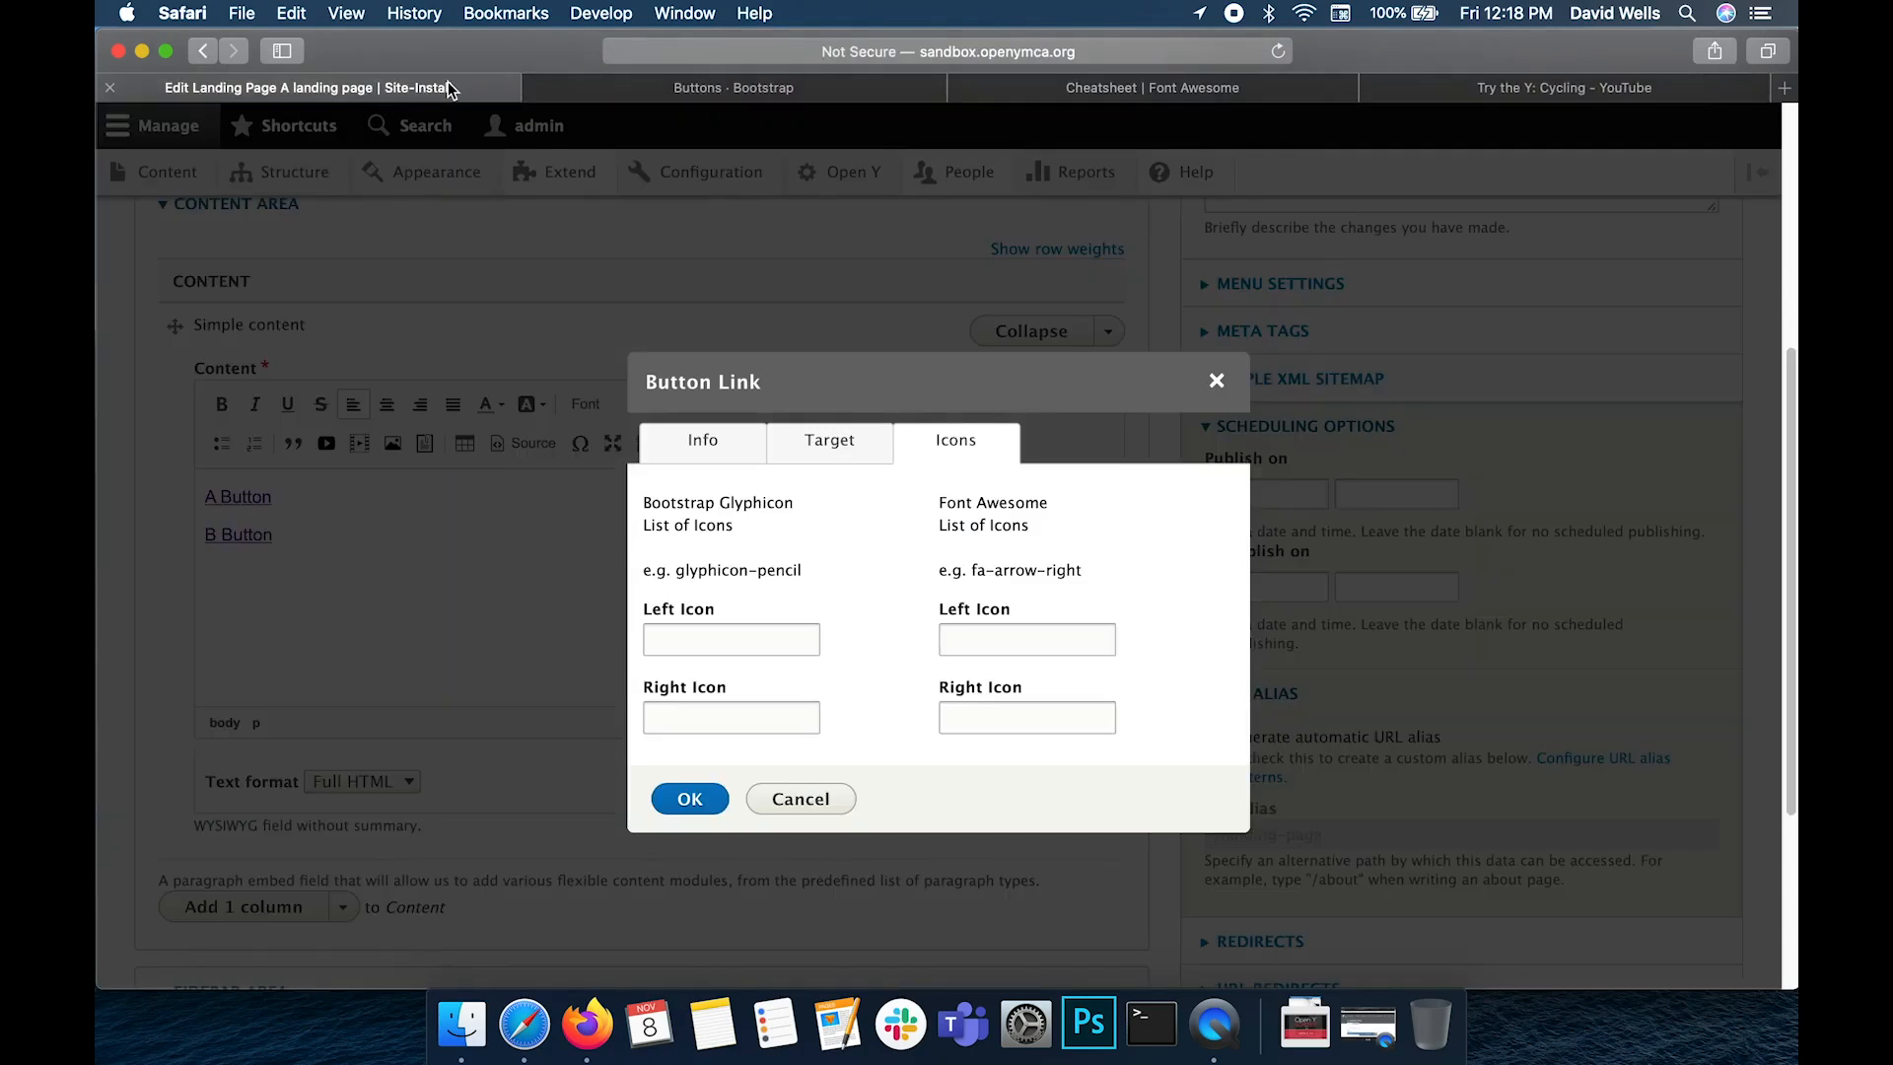
Look through the solid and regular icons on the Font Awesome Free cheatsheet for a suitable button icon
{"action": "left_click", "coordinate": [1123, 87]}
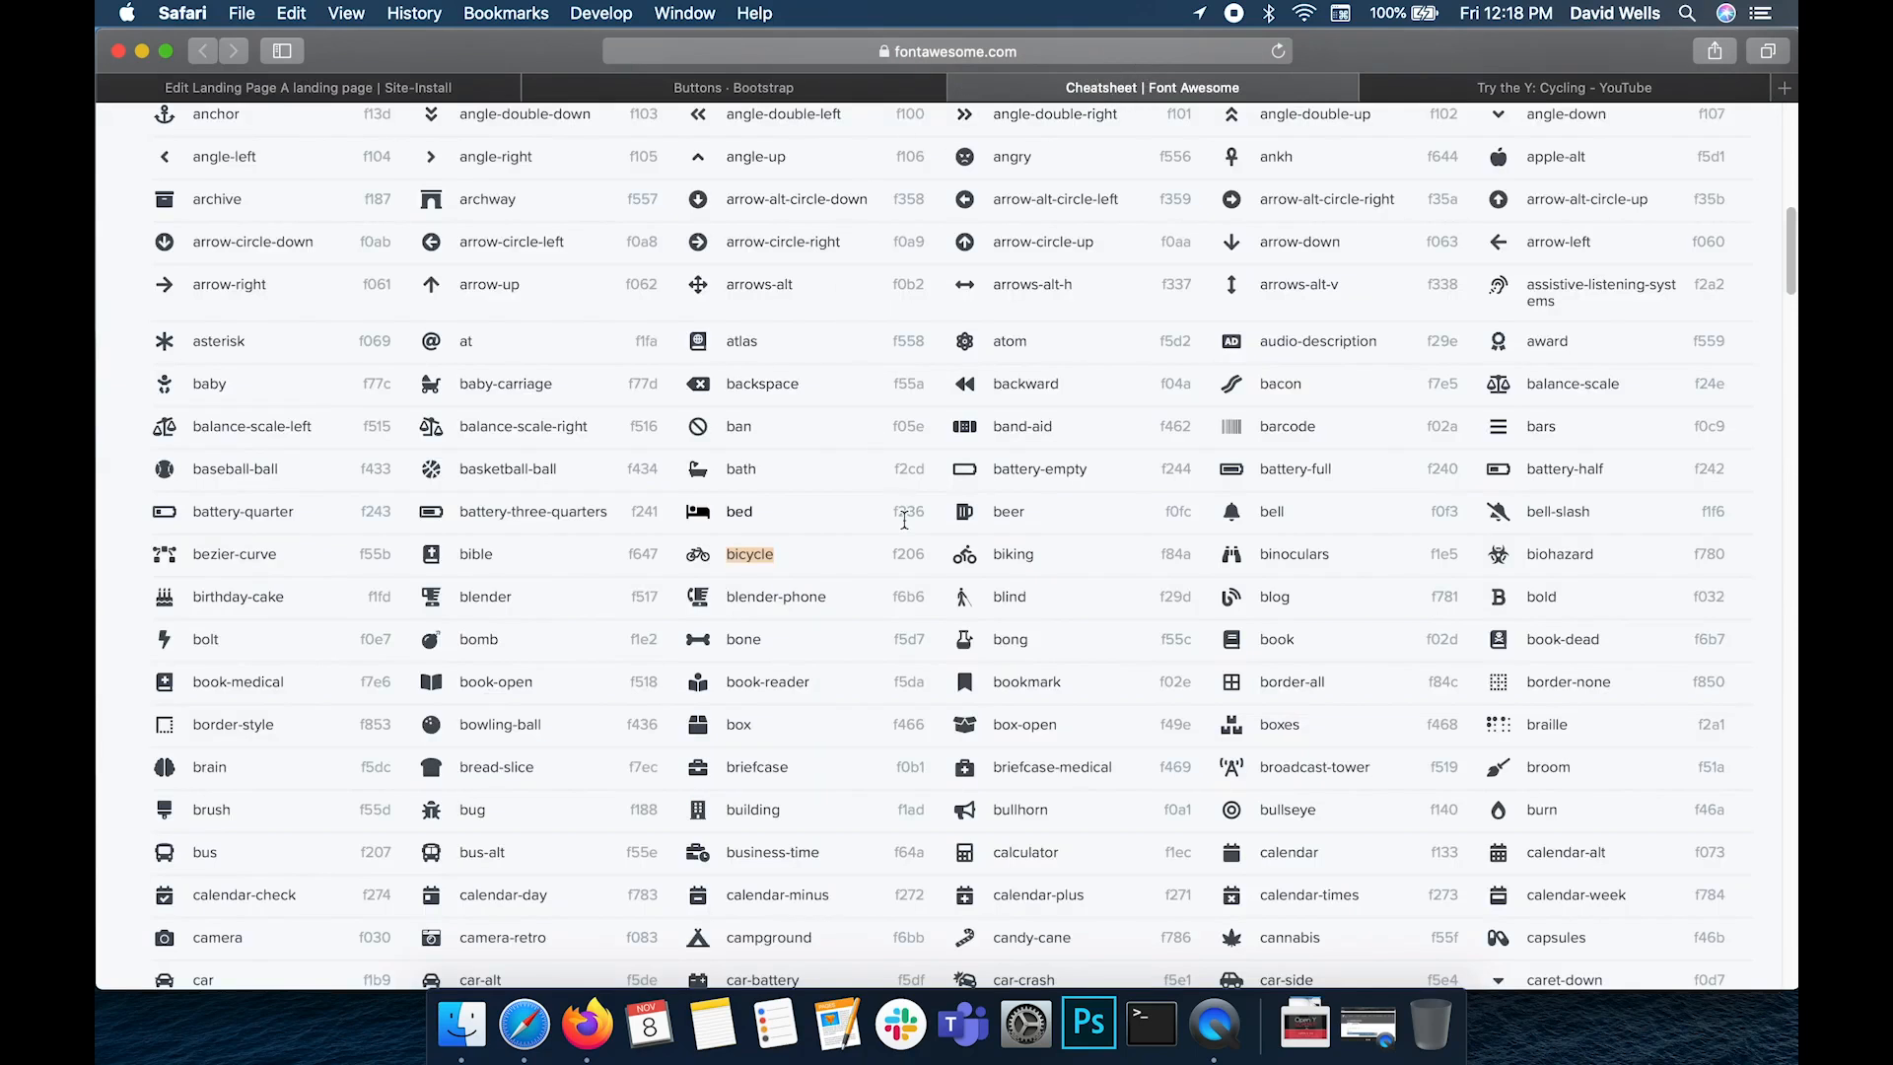
{"action": "scroll", "coordinate": [900, 509], "scroll_direction": "up", "scroll_amount": 3}
{"action": "scroll", "coordinate": [901, 511], "scroll_direction": "down", "scroll_amount": 1}
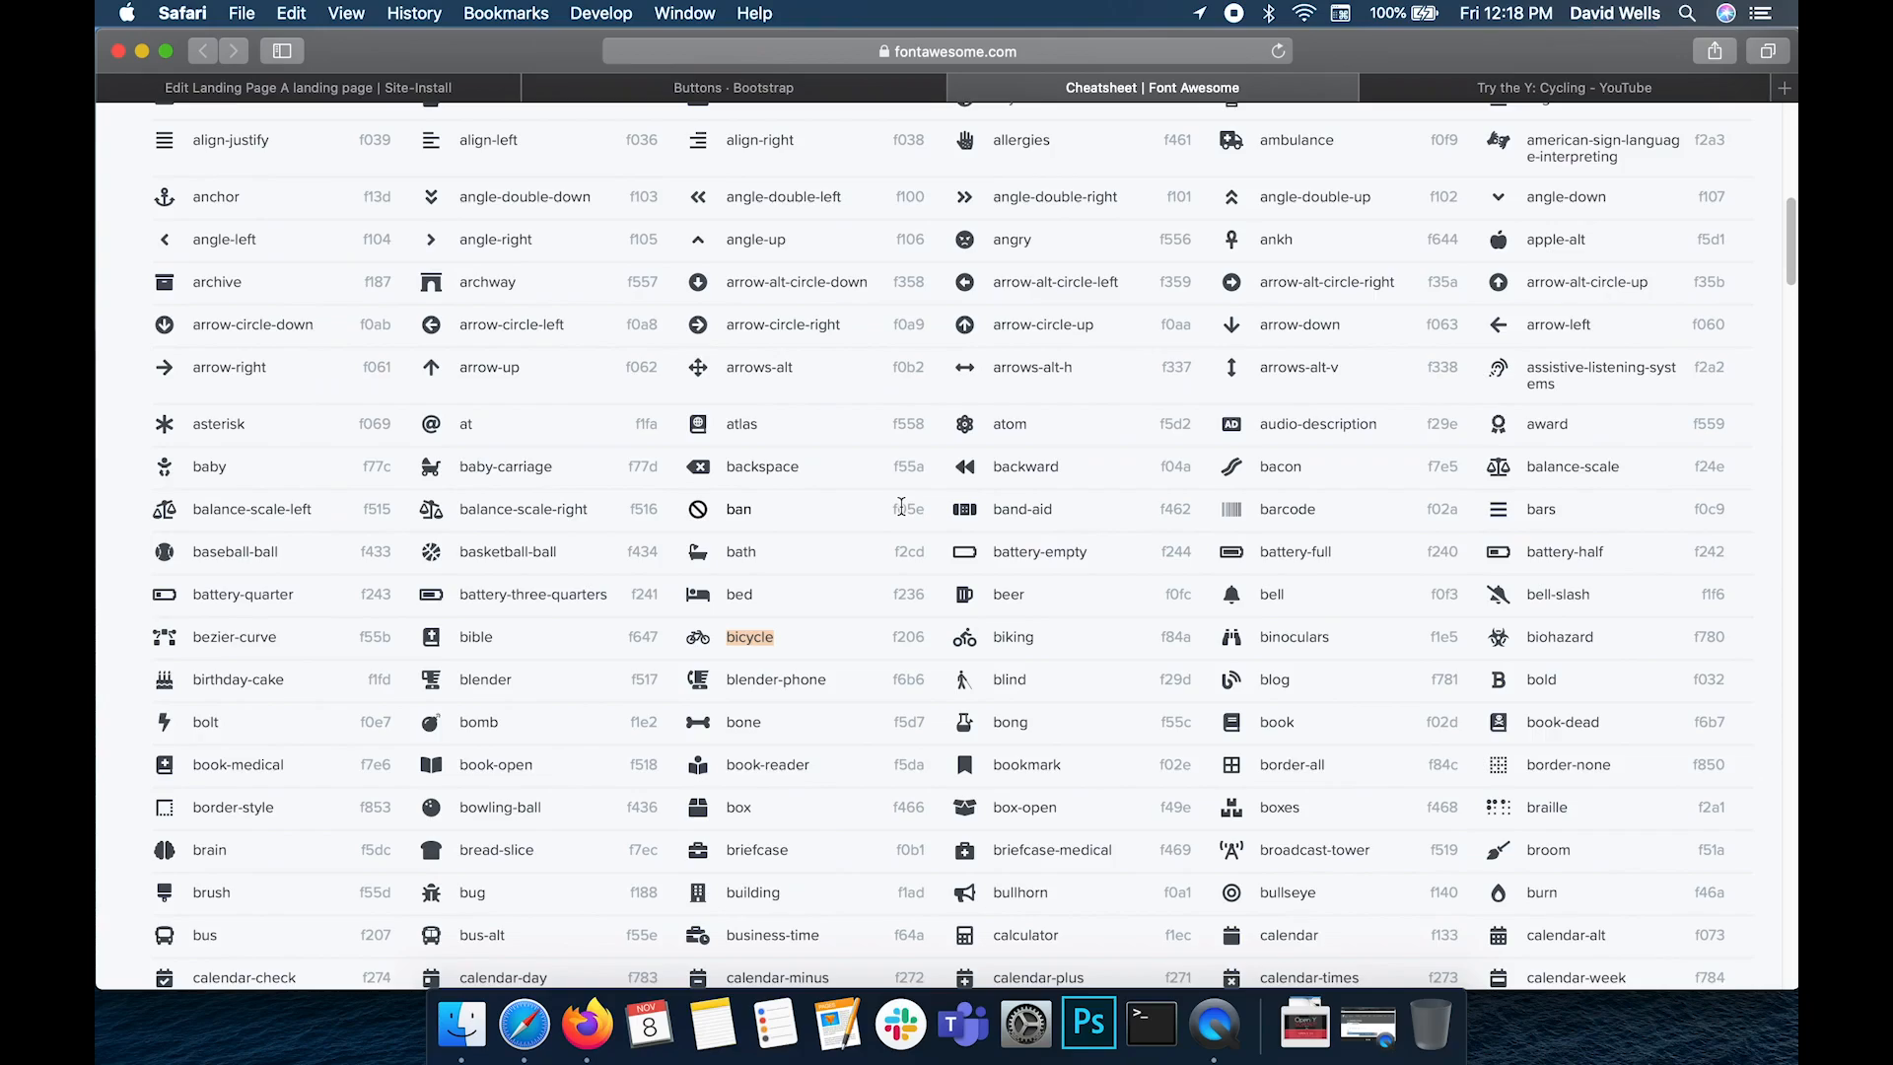
{"action": "scroll", "coordinate": [901, 508], "scroll_direction": "up", "scroll_amount": 10}
{"action": "scroll", "coordinate": [900, 507], "scroll_direction": "down", "scroll_amount": 4}
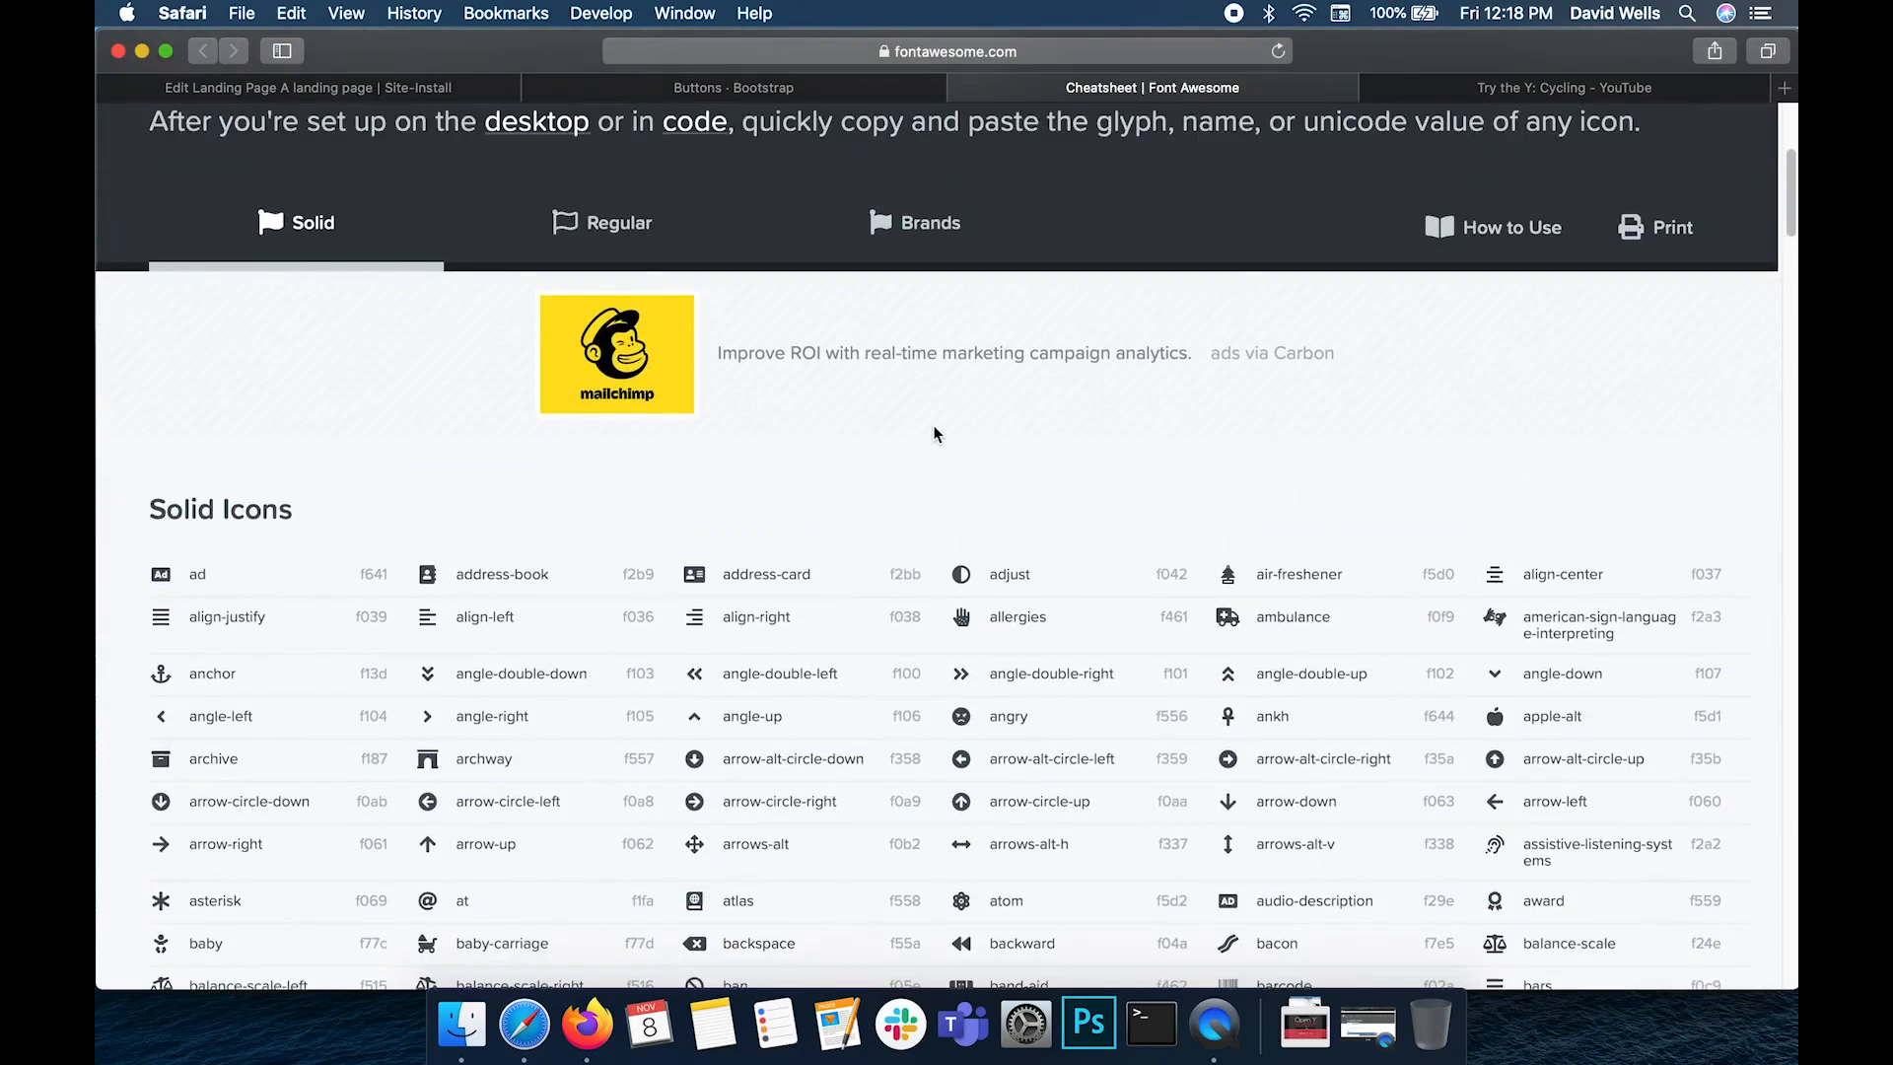
{"action": "scroll", "coordinate": [937, 434], "scroll_direction": "up", "scroll_amount": 2}
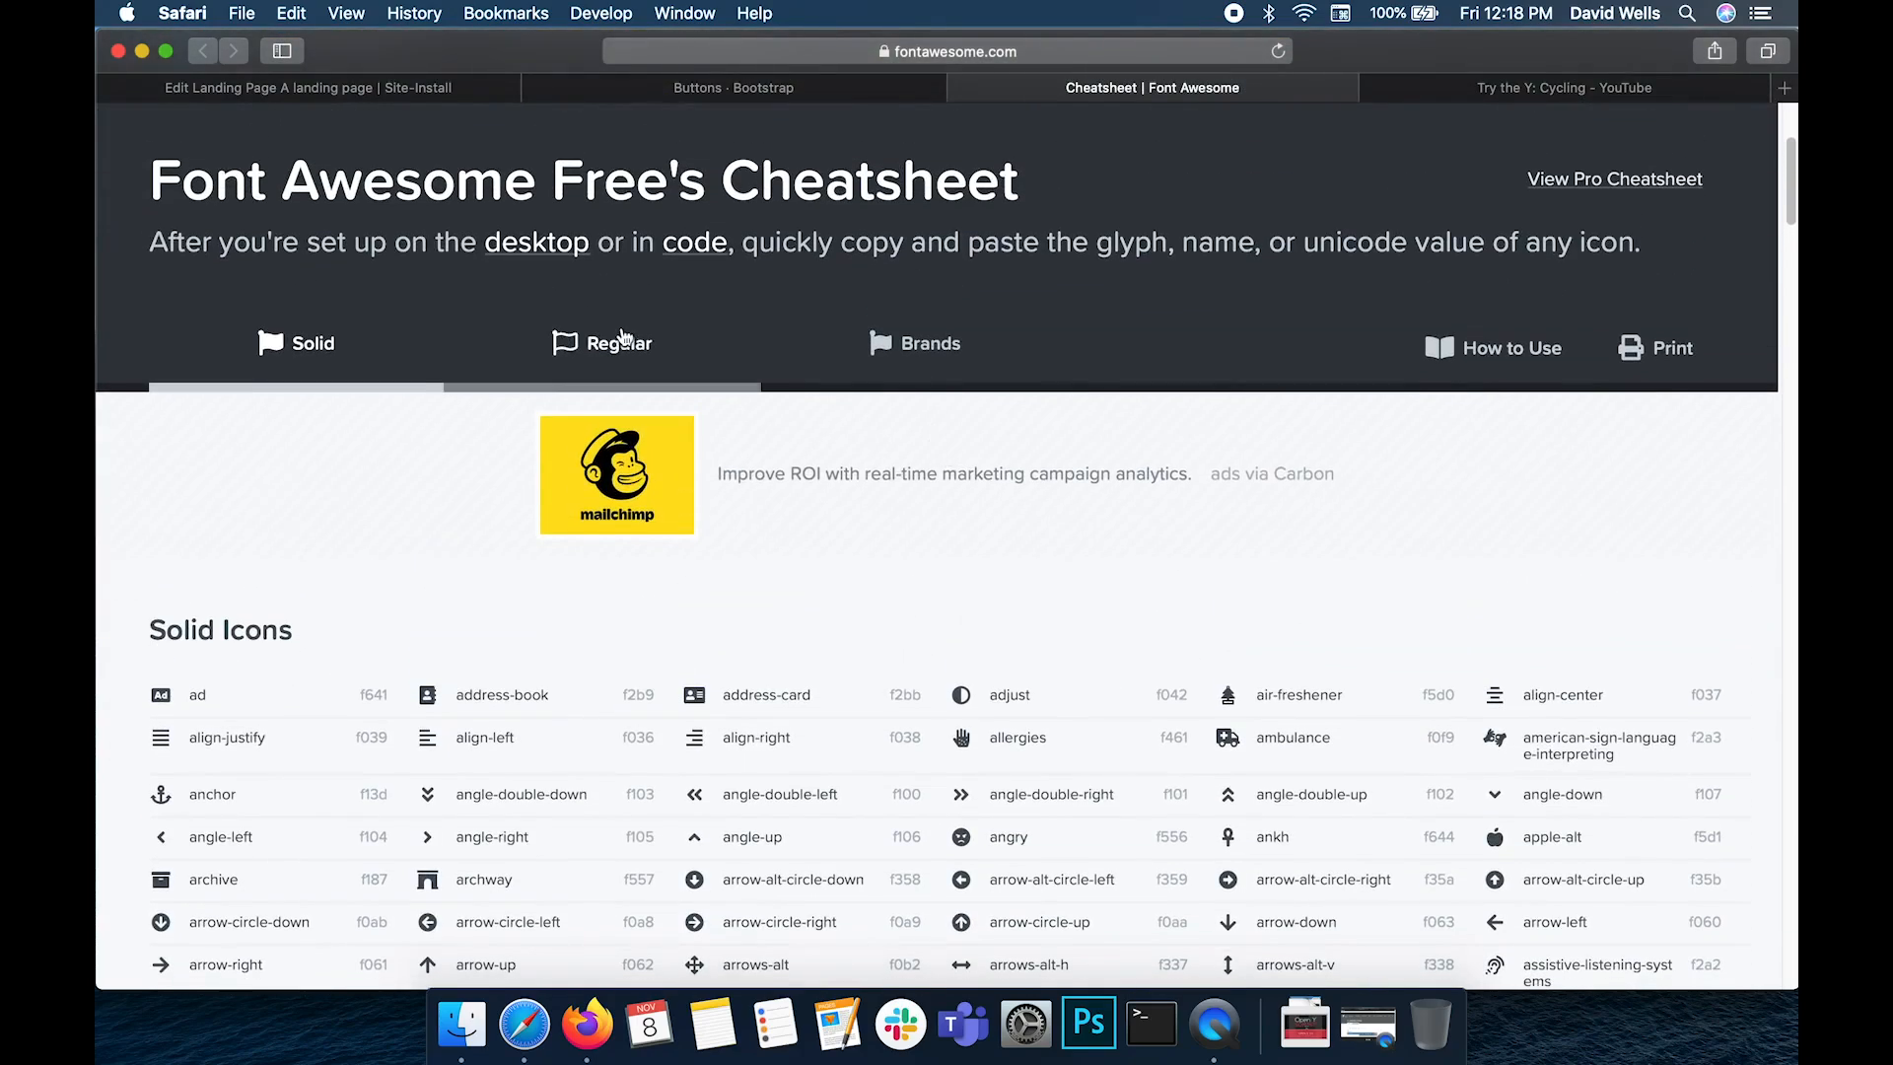
{"action": "left_click", "coordinate": [595, 363]}
{"action": "scroll", "coordinate": [595, 363], "scroll_direction": "down", "scroll_amount": 10}
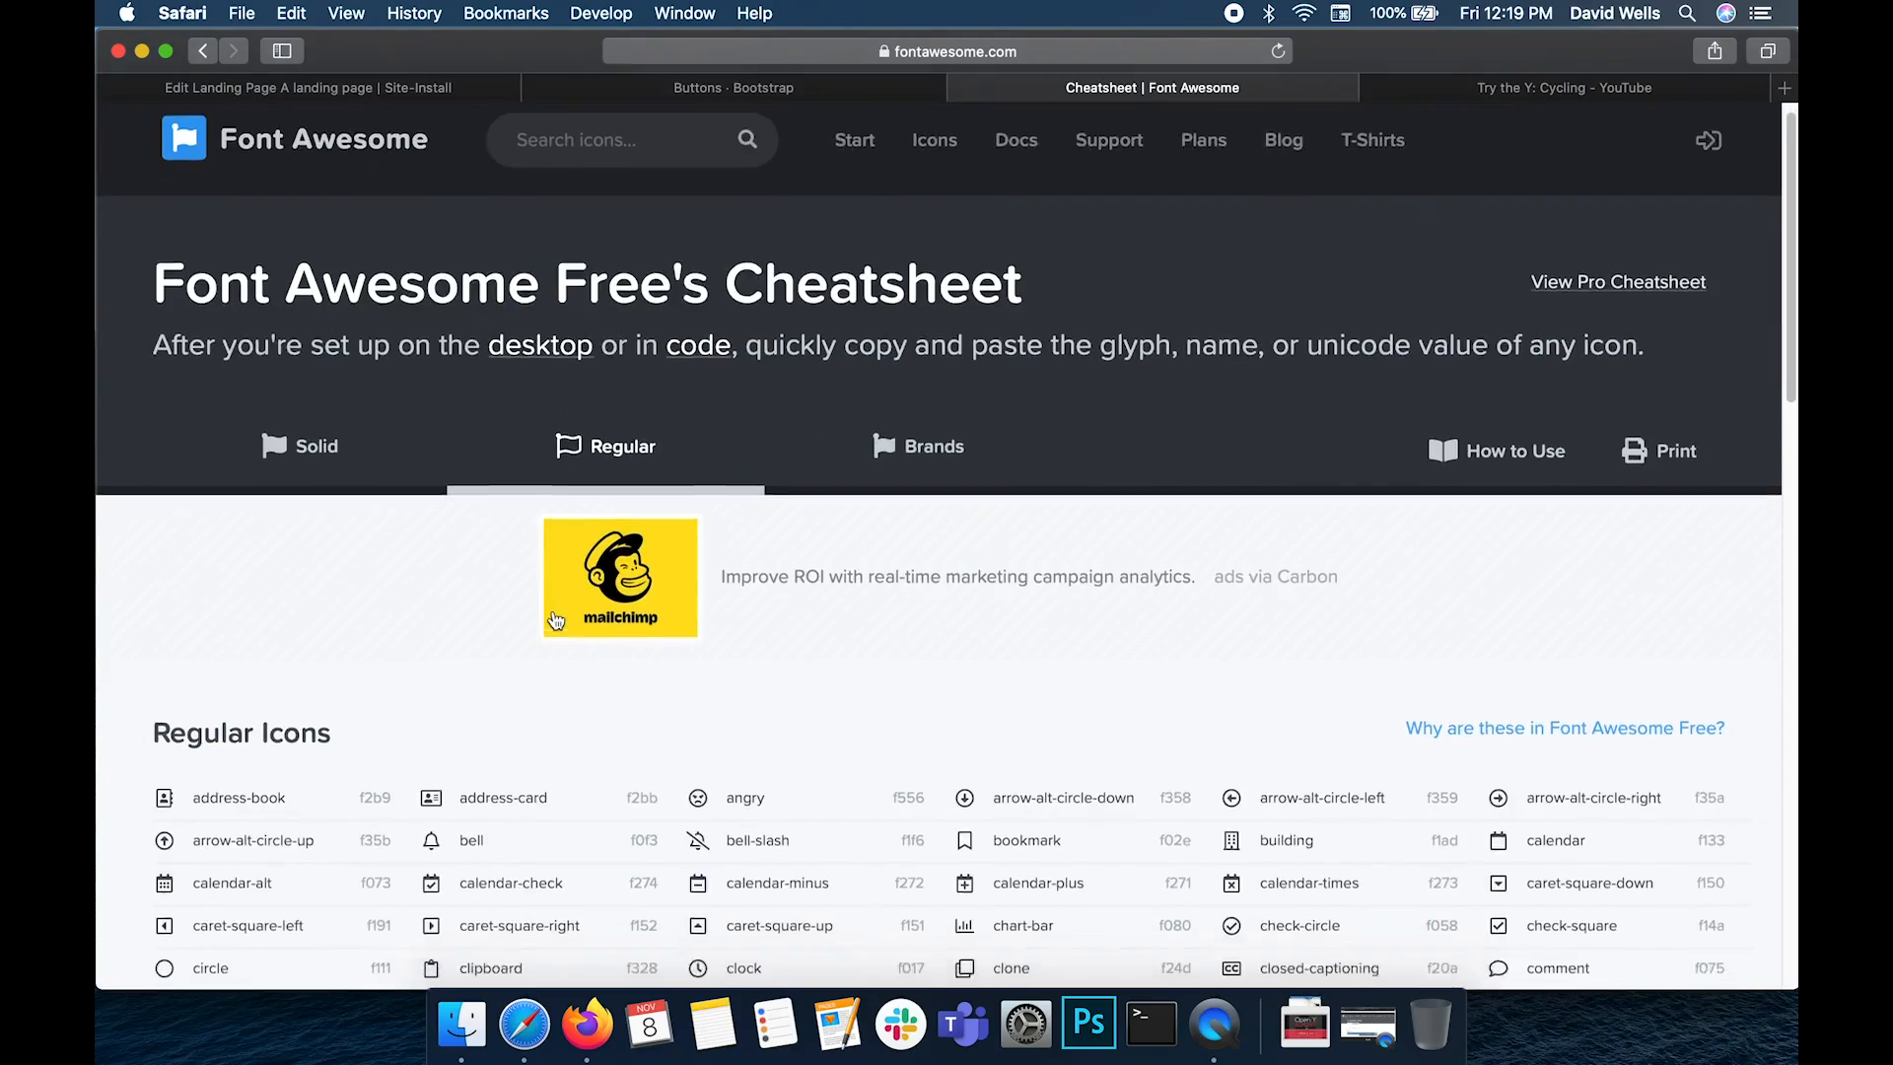
{"action": "scroll", "coordinate": [556, 619], "scroll_direction": "down", "scroll_amount": 3}
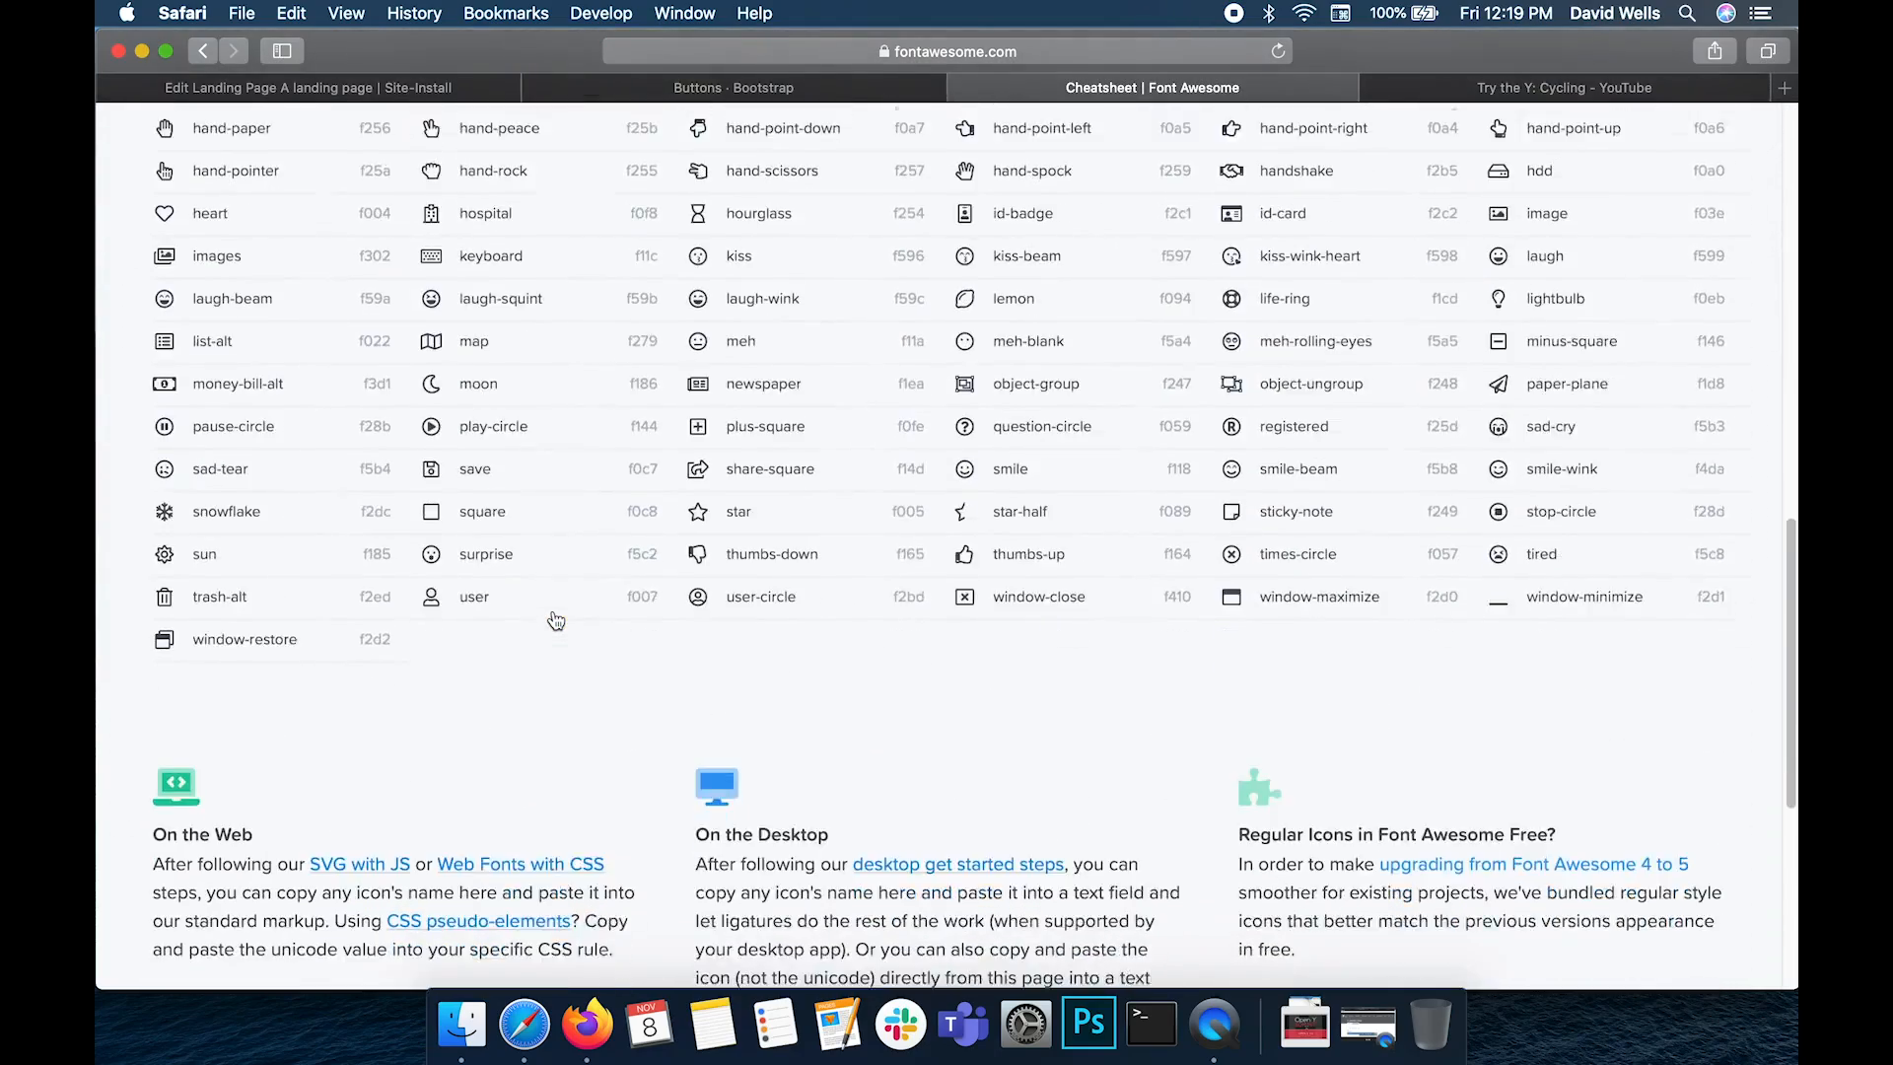
{"action": "scroll", "coordinate": [553, 620], "scroll_direction": "up", "scroll_amount": 1}
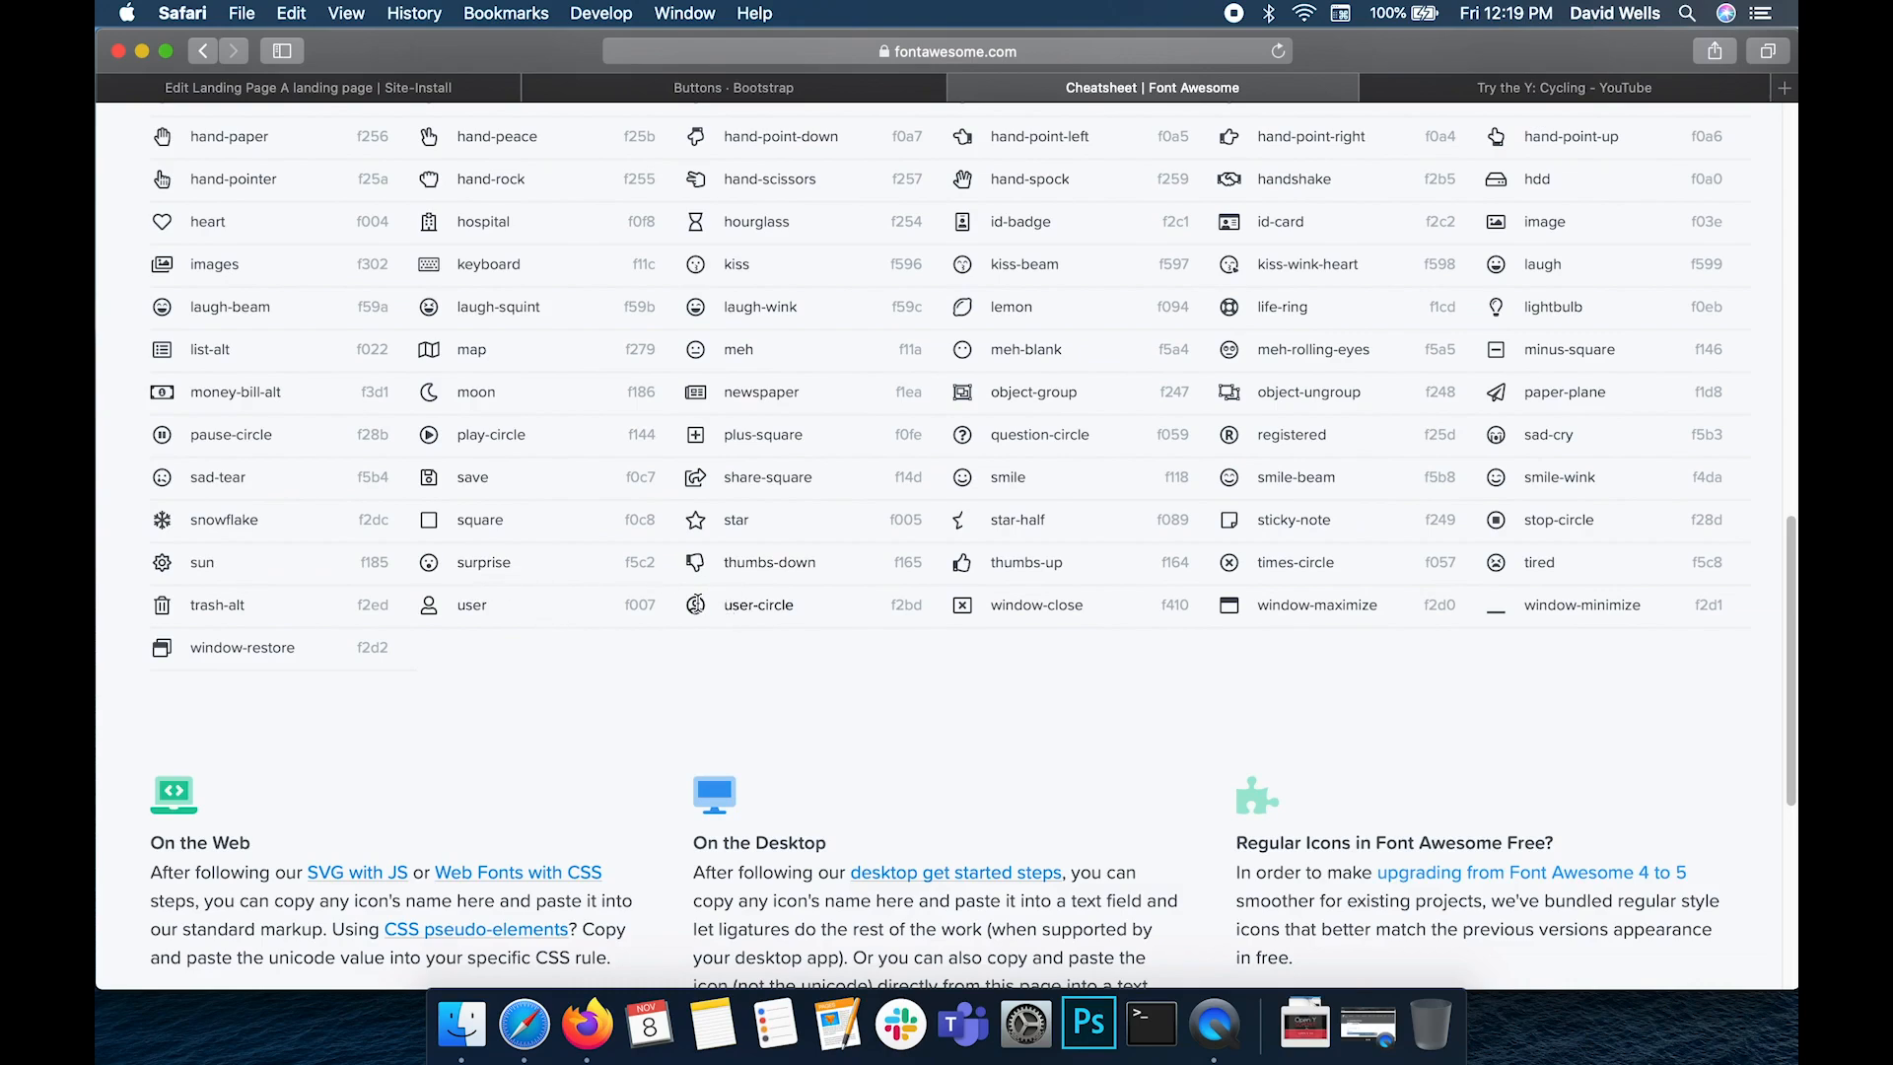
{"action": "scroll", "coordinate": [792, 627], "scroll_direction": "up", "scroll_amount": 3}
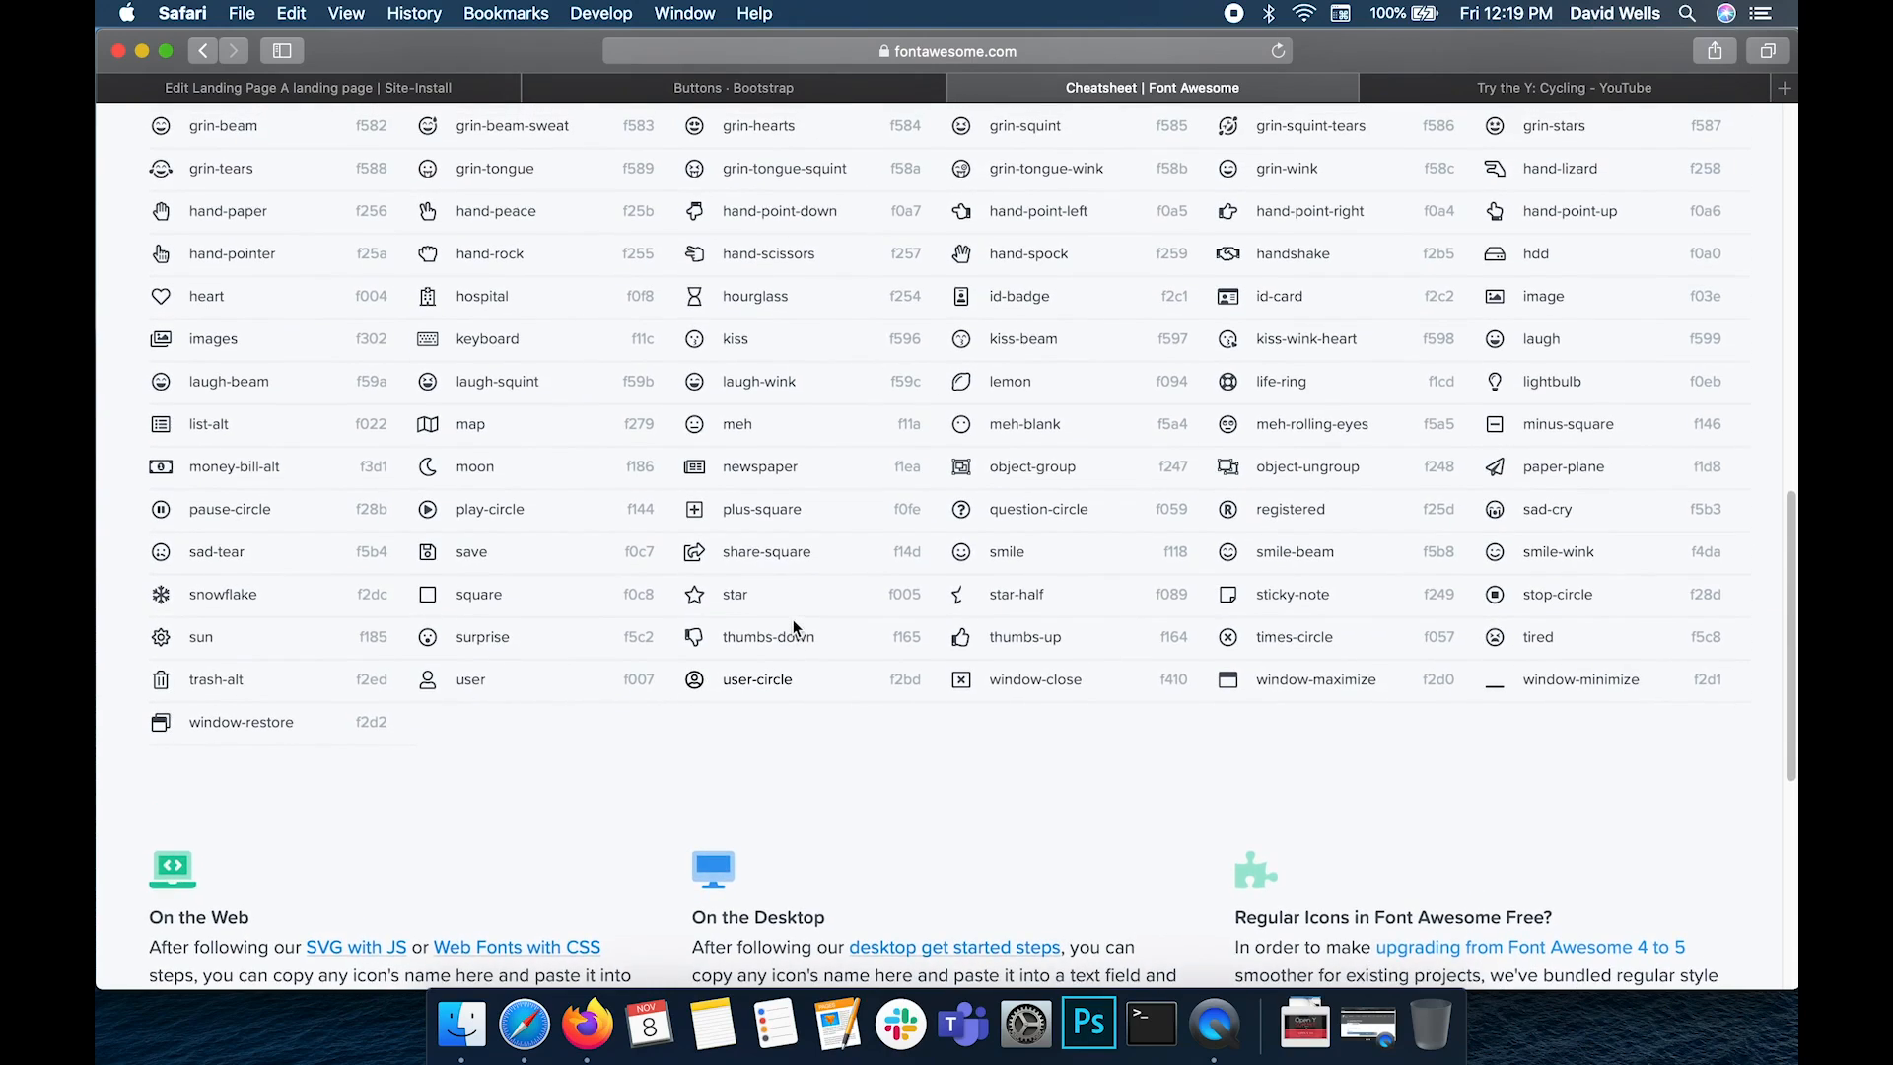
{"action": "scroll", "coordinate": [793, 627], "scroll_direction": "up", "scroll_amount": 3}
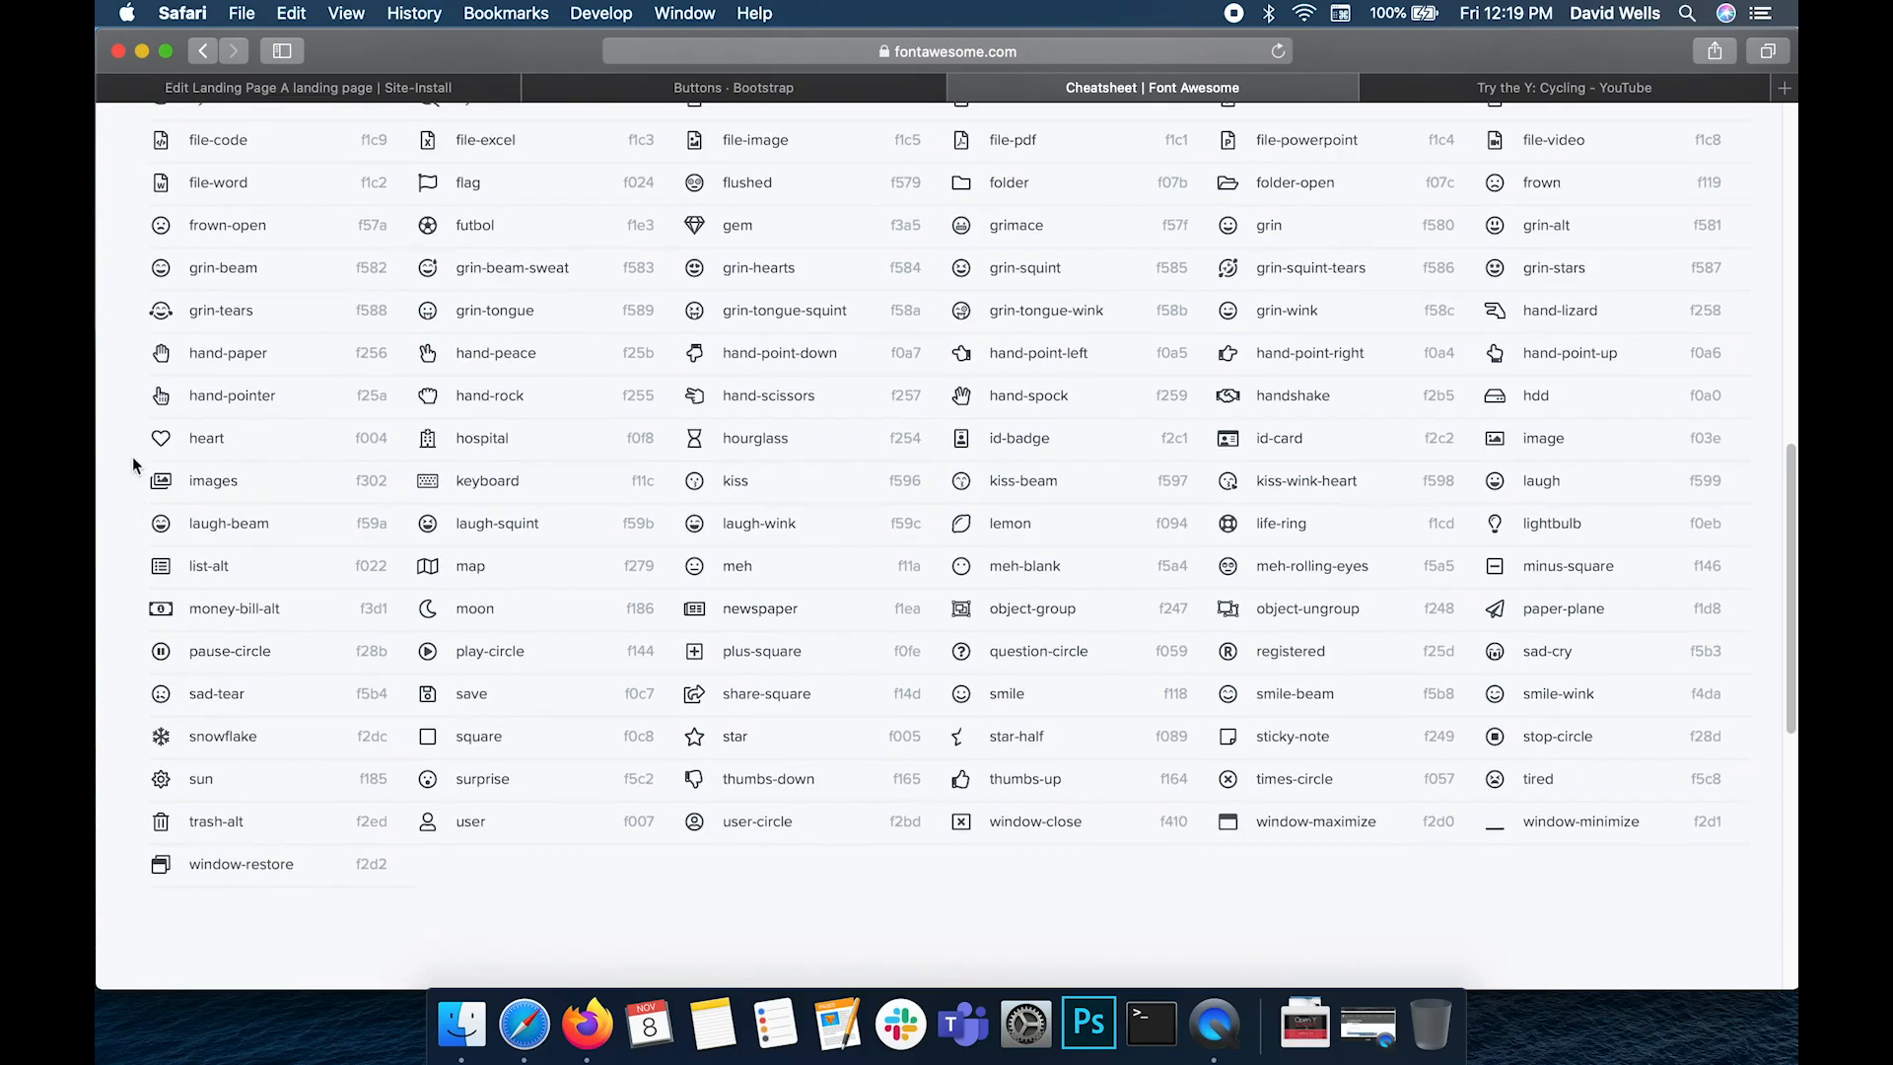
Copy the heart icon's name, set C Button's left Font Awesome icon to fa-heart, and insert the button
{"action": "double_click", "coordinate": [218, 439]}
{"action": "key", "text": "super+1"}
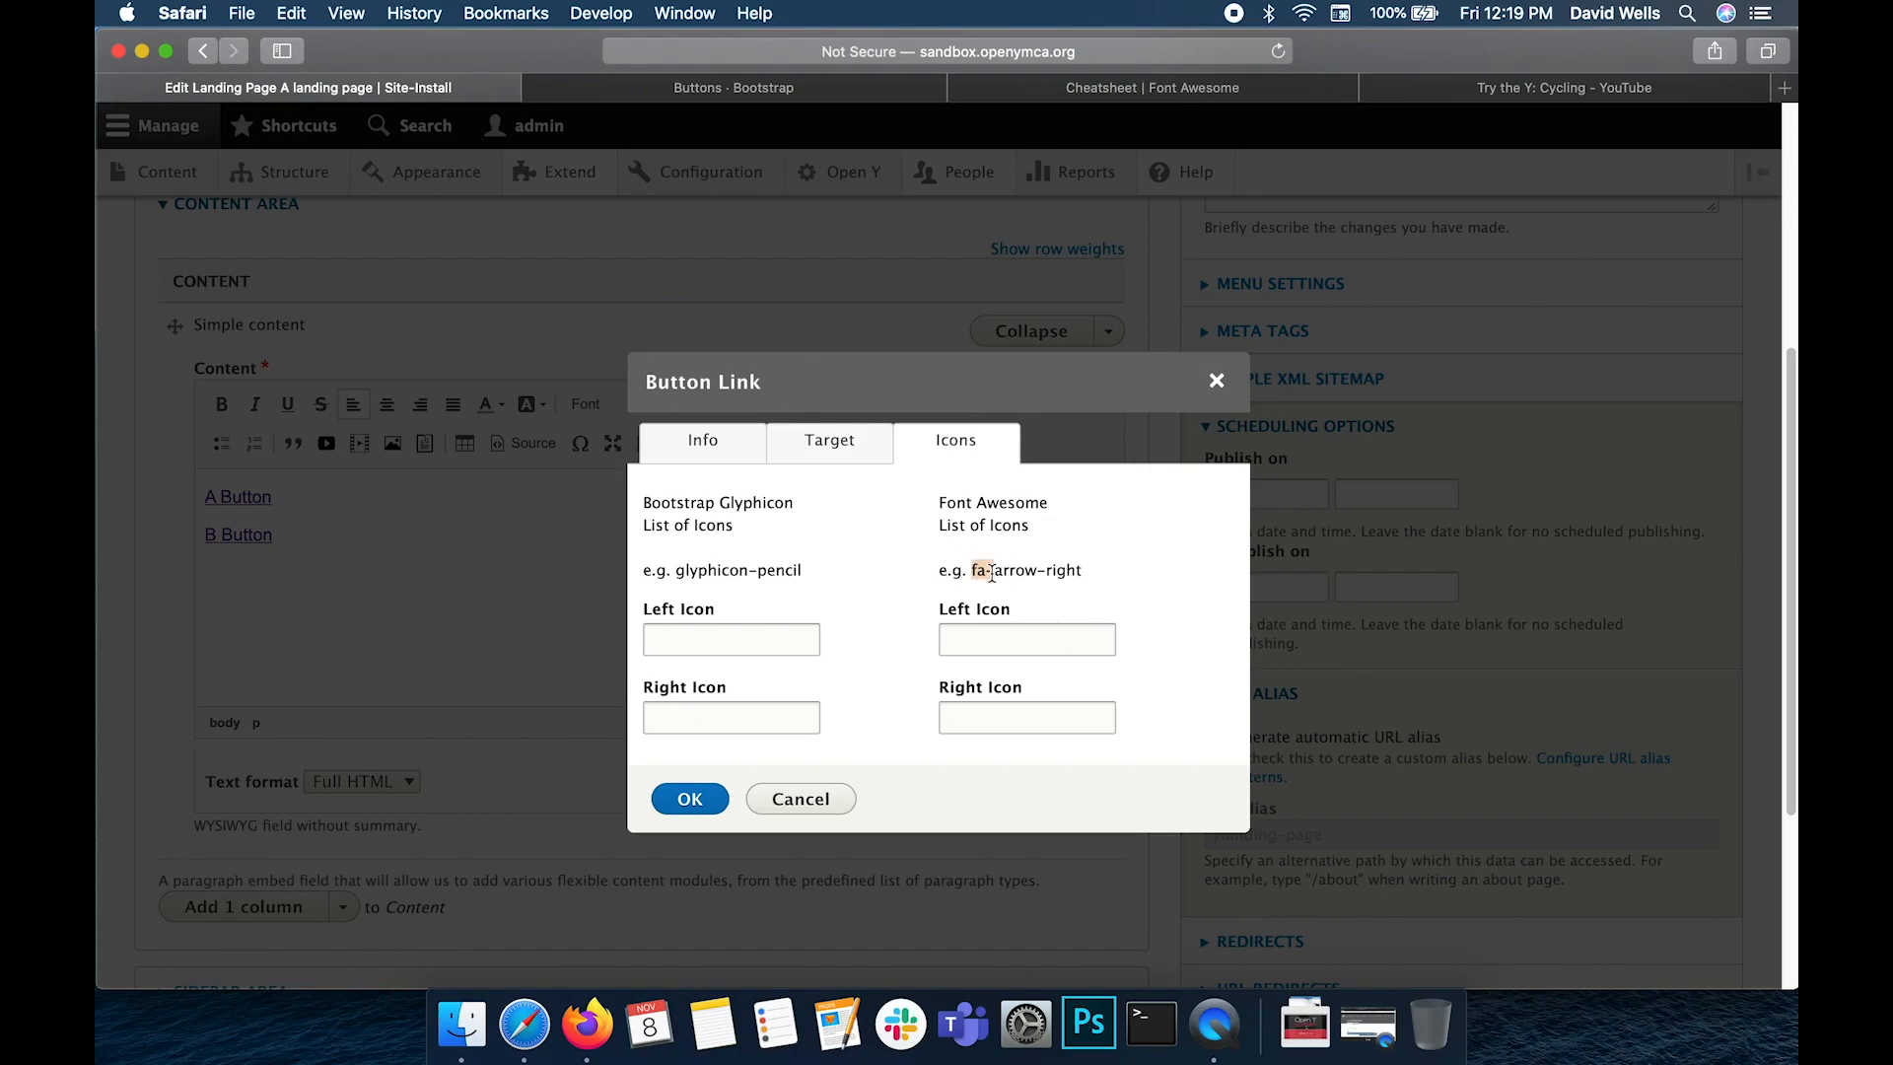
{"action": "left_click_drag", "start_coordinate": [1000, 577], "coordinate": [973, 571]}
{"action": "left_click", "coordinate": [971, 637]}
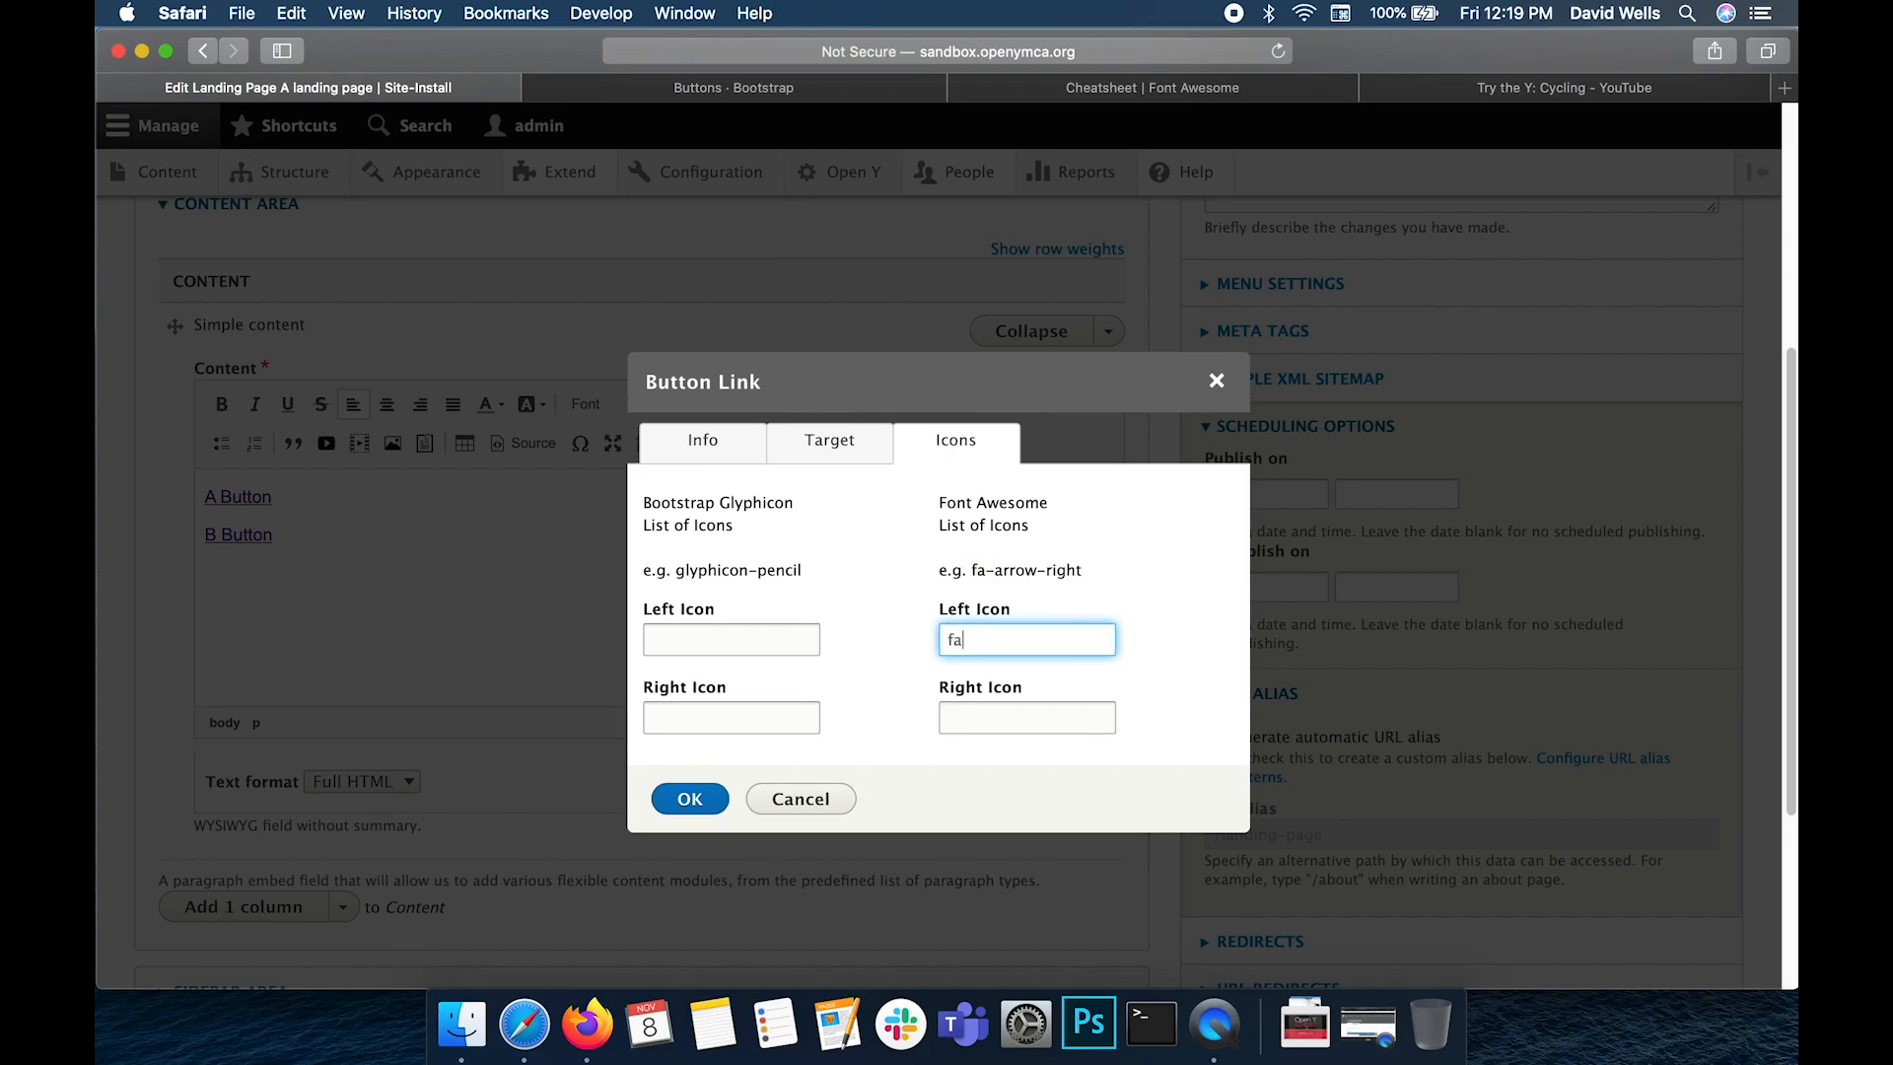
{"action": "type", "text": "heartv"}
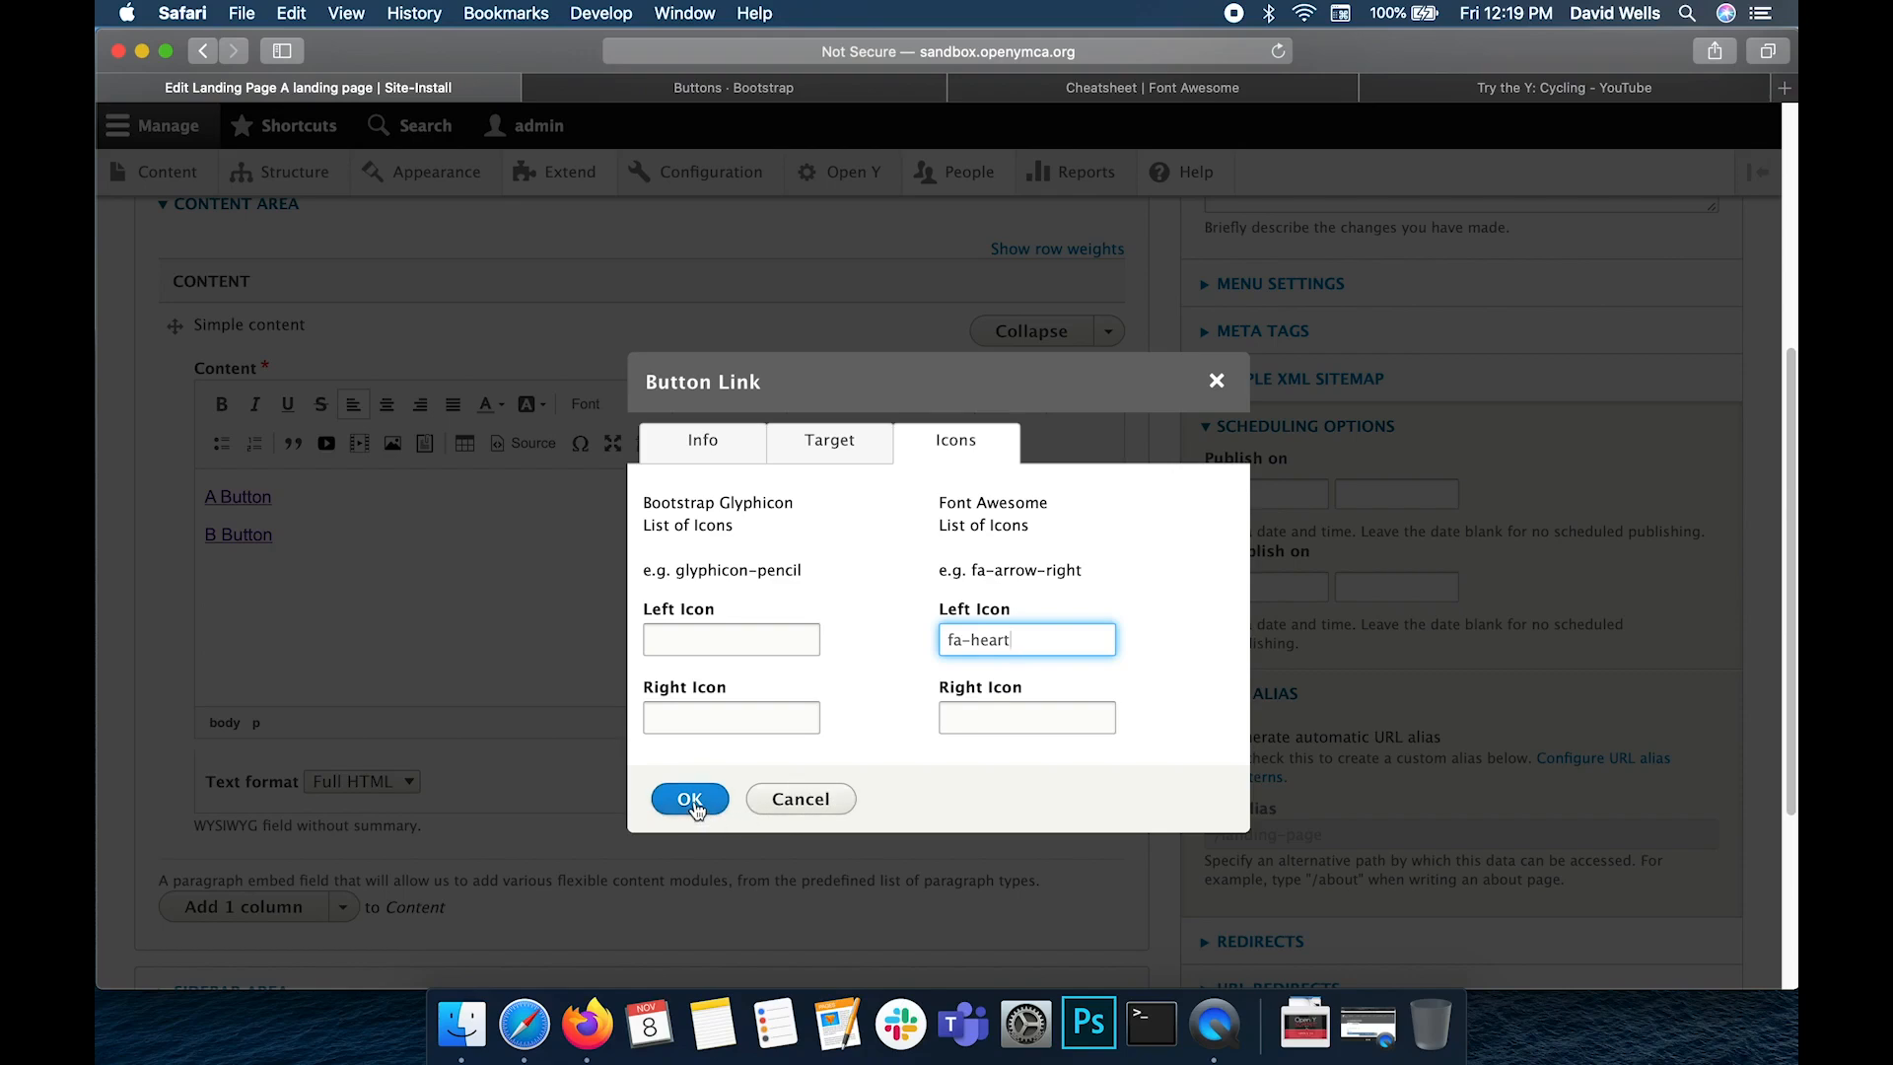
{"action": "left_click", "coordinate": [691, 802]}
{"action": "scroll", "coordinate": [471, 695], "scroll_direction": "down", "scroll_amount": 5}
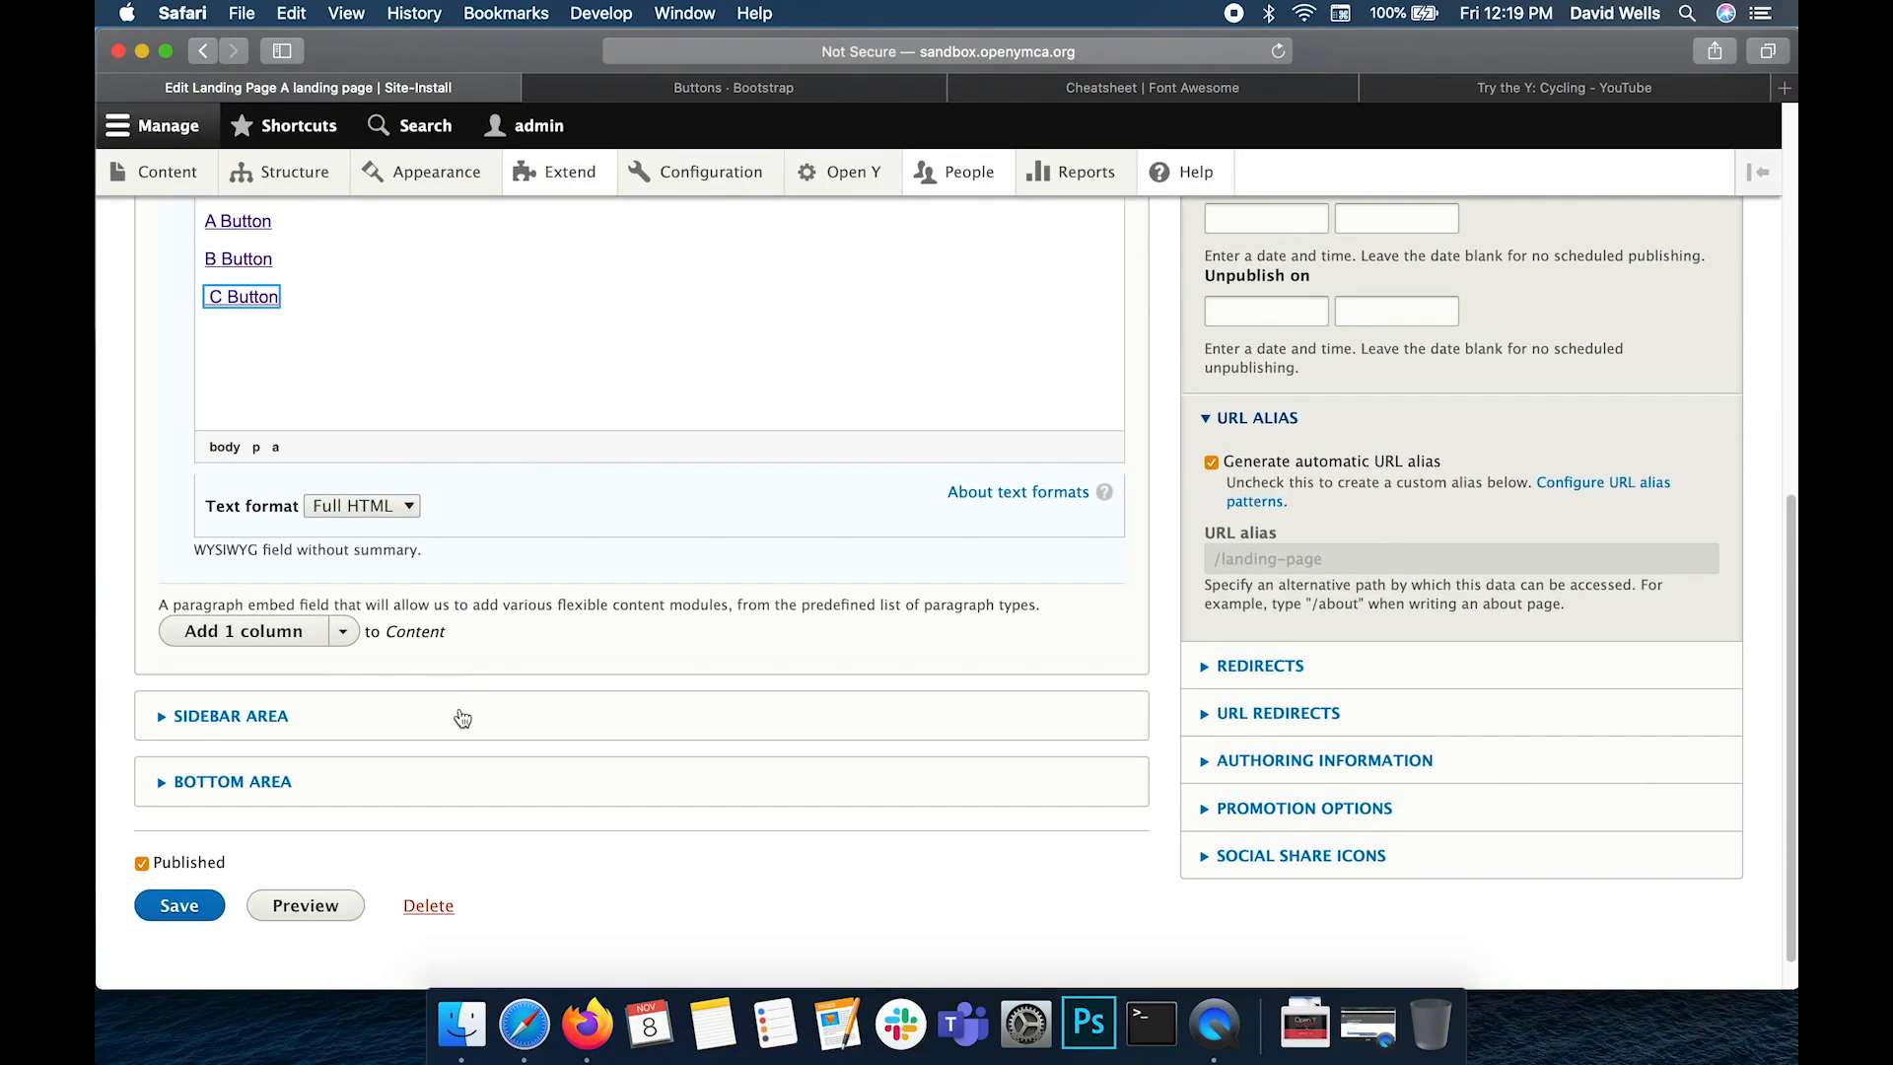
Save the landing page with its three buttons and dismiss the status message
{"action": "left_click", "coordinate": [180, 906]}
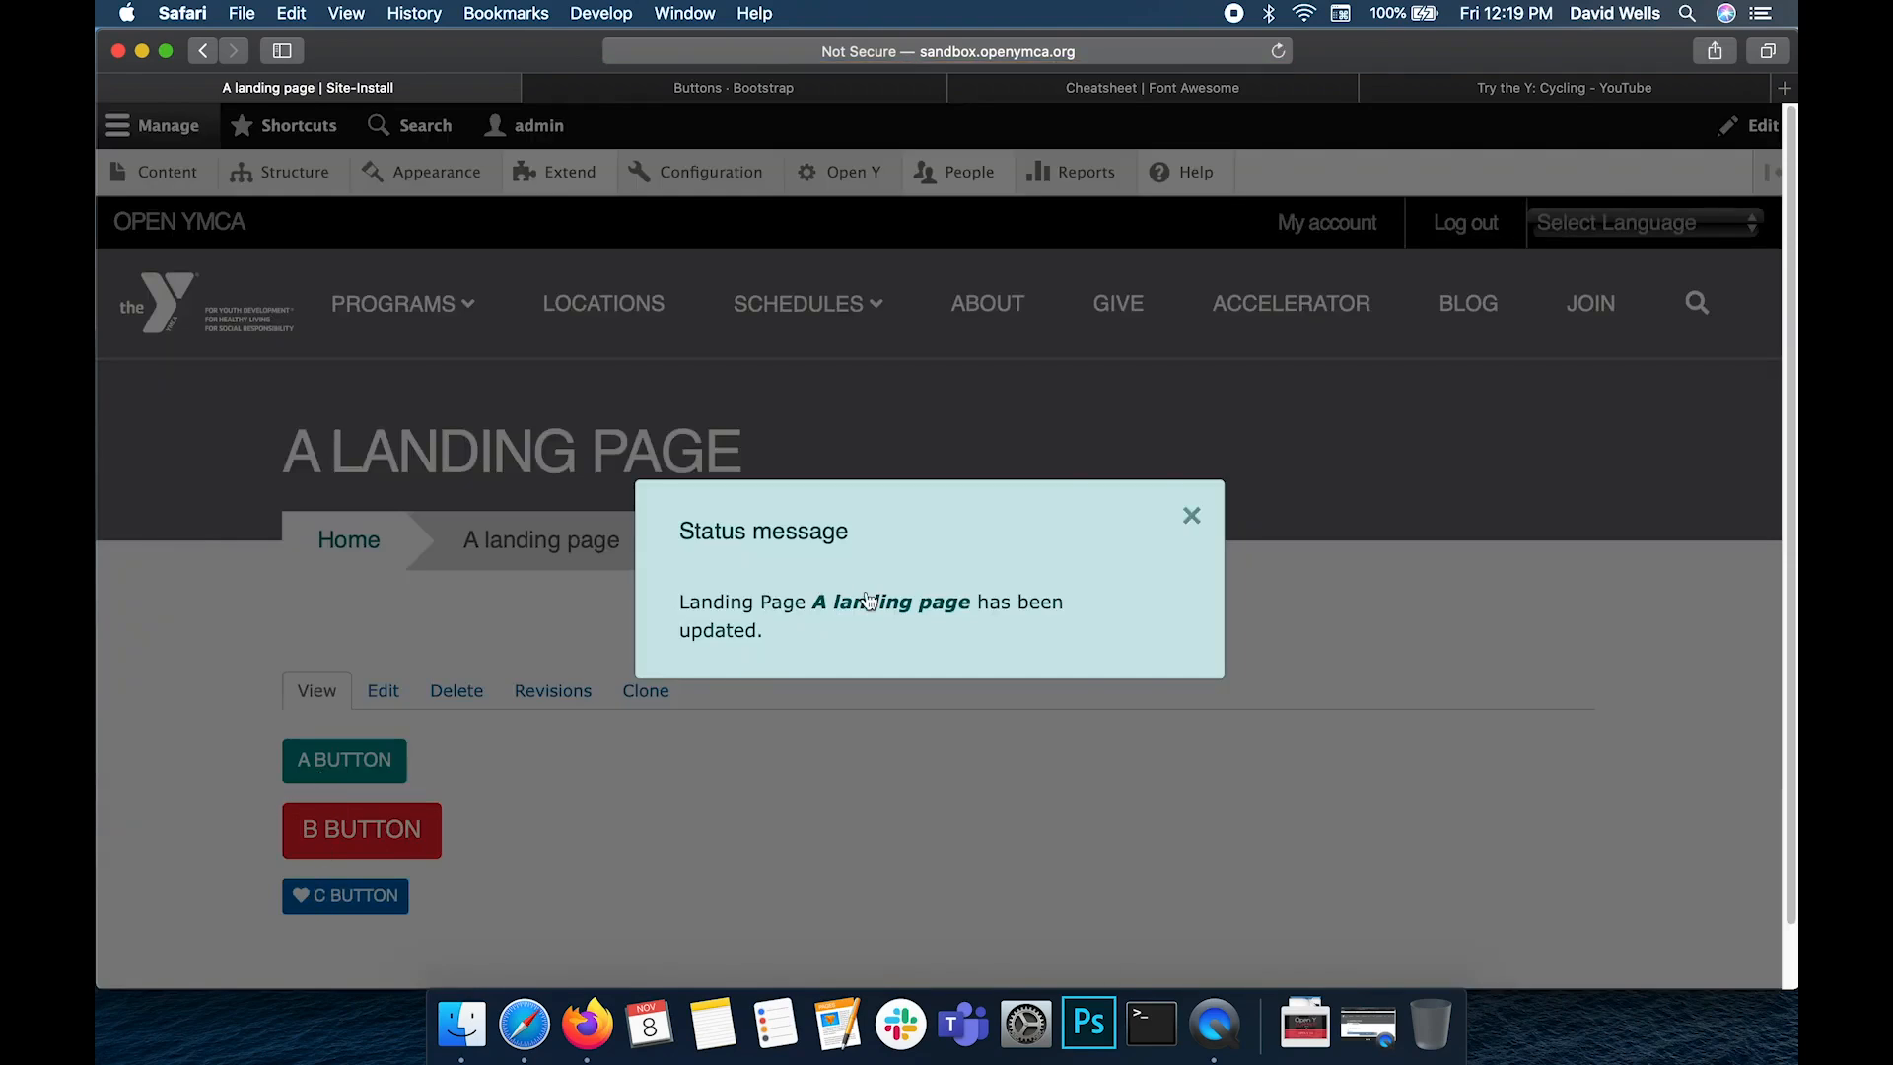
{"action": "left_click", "coordinate": [1189, 513]}
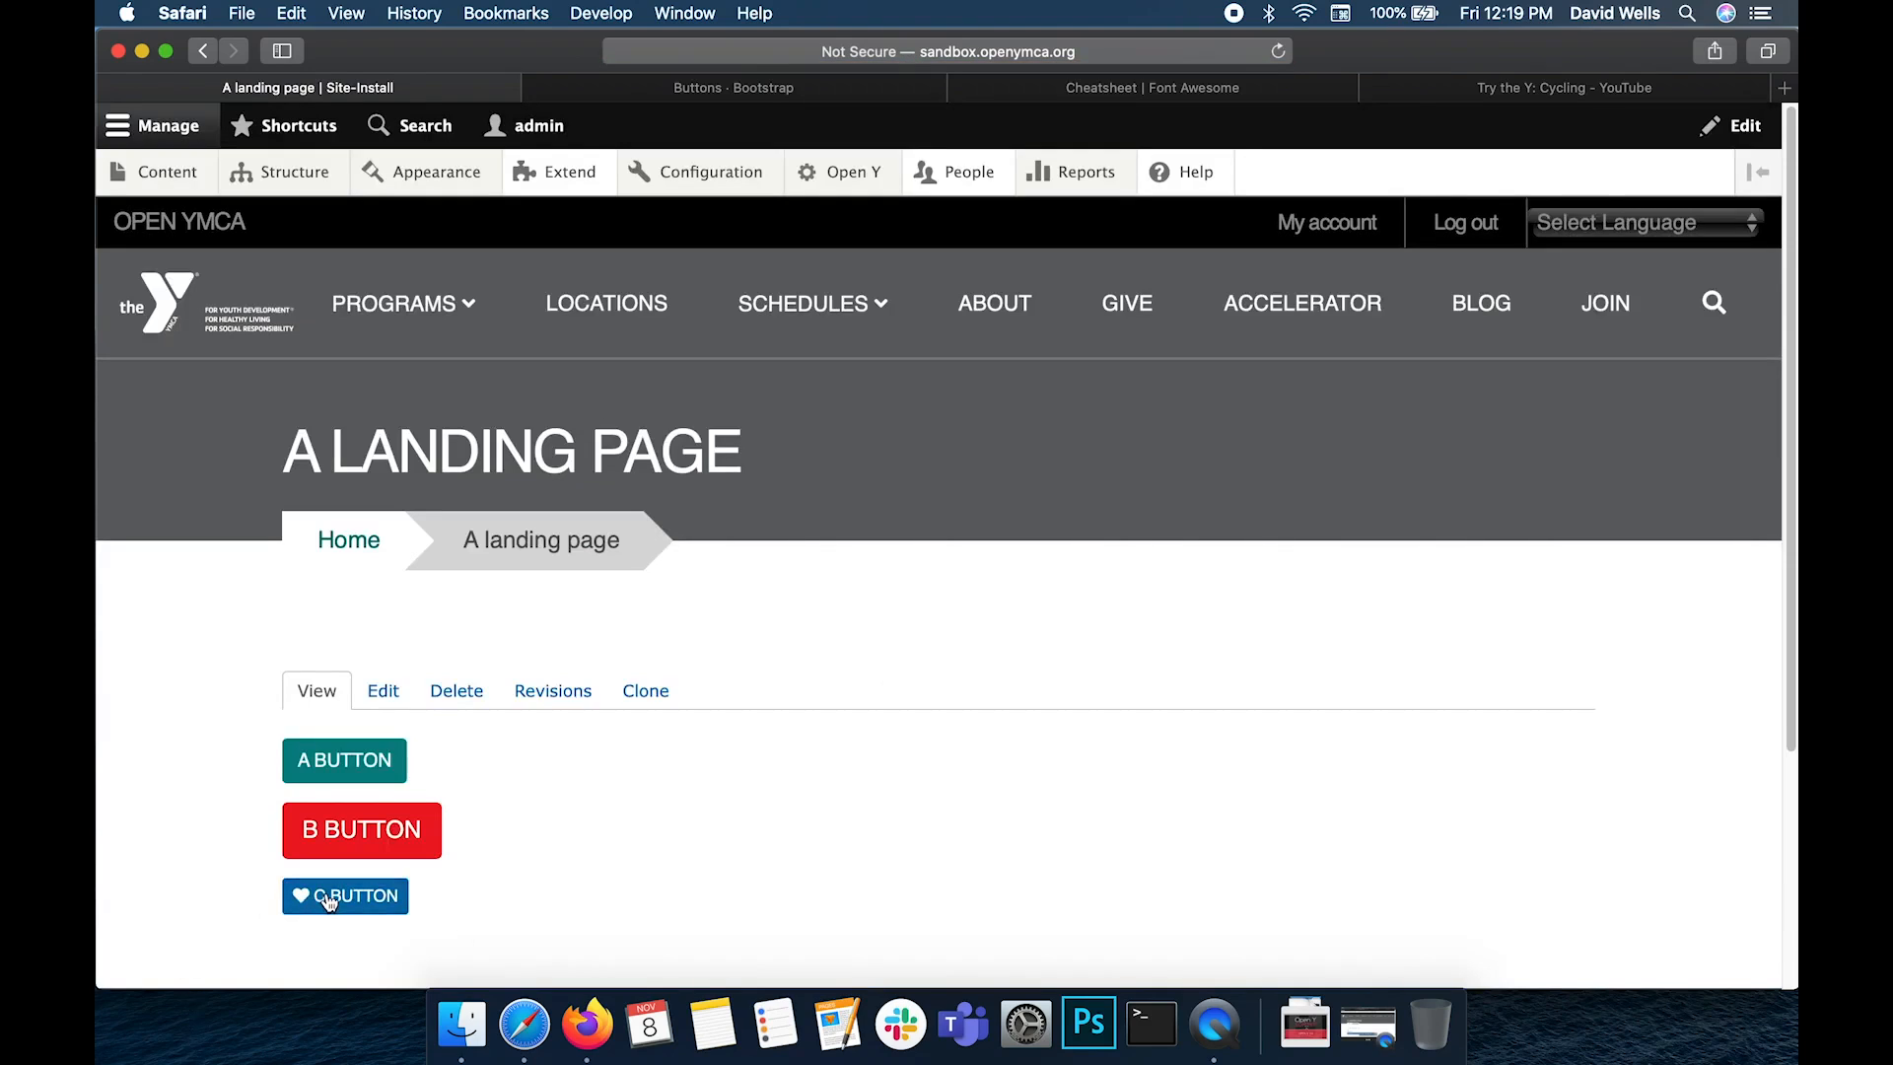
Reopen the landing page's Simple content block for editing and open C Button's Button Link settings
{"action": "left_click", "coordinate": [392, 691]}
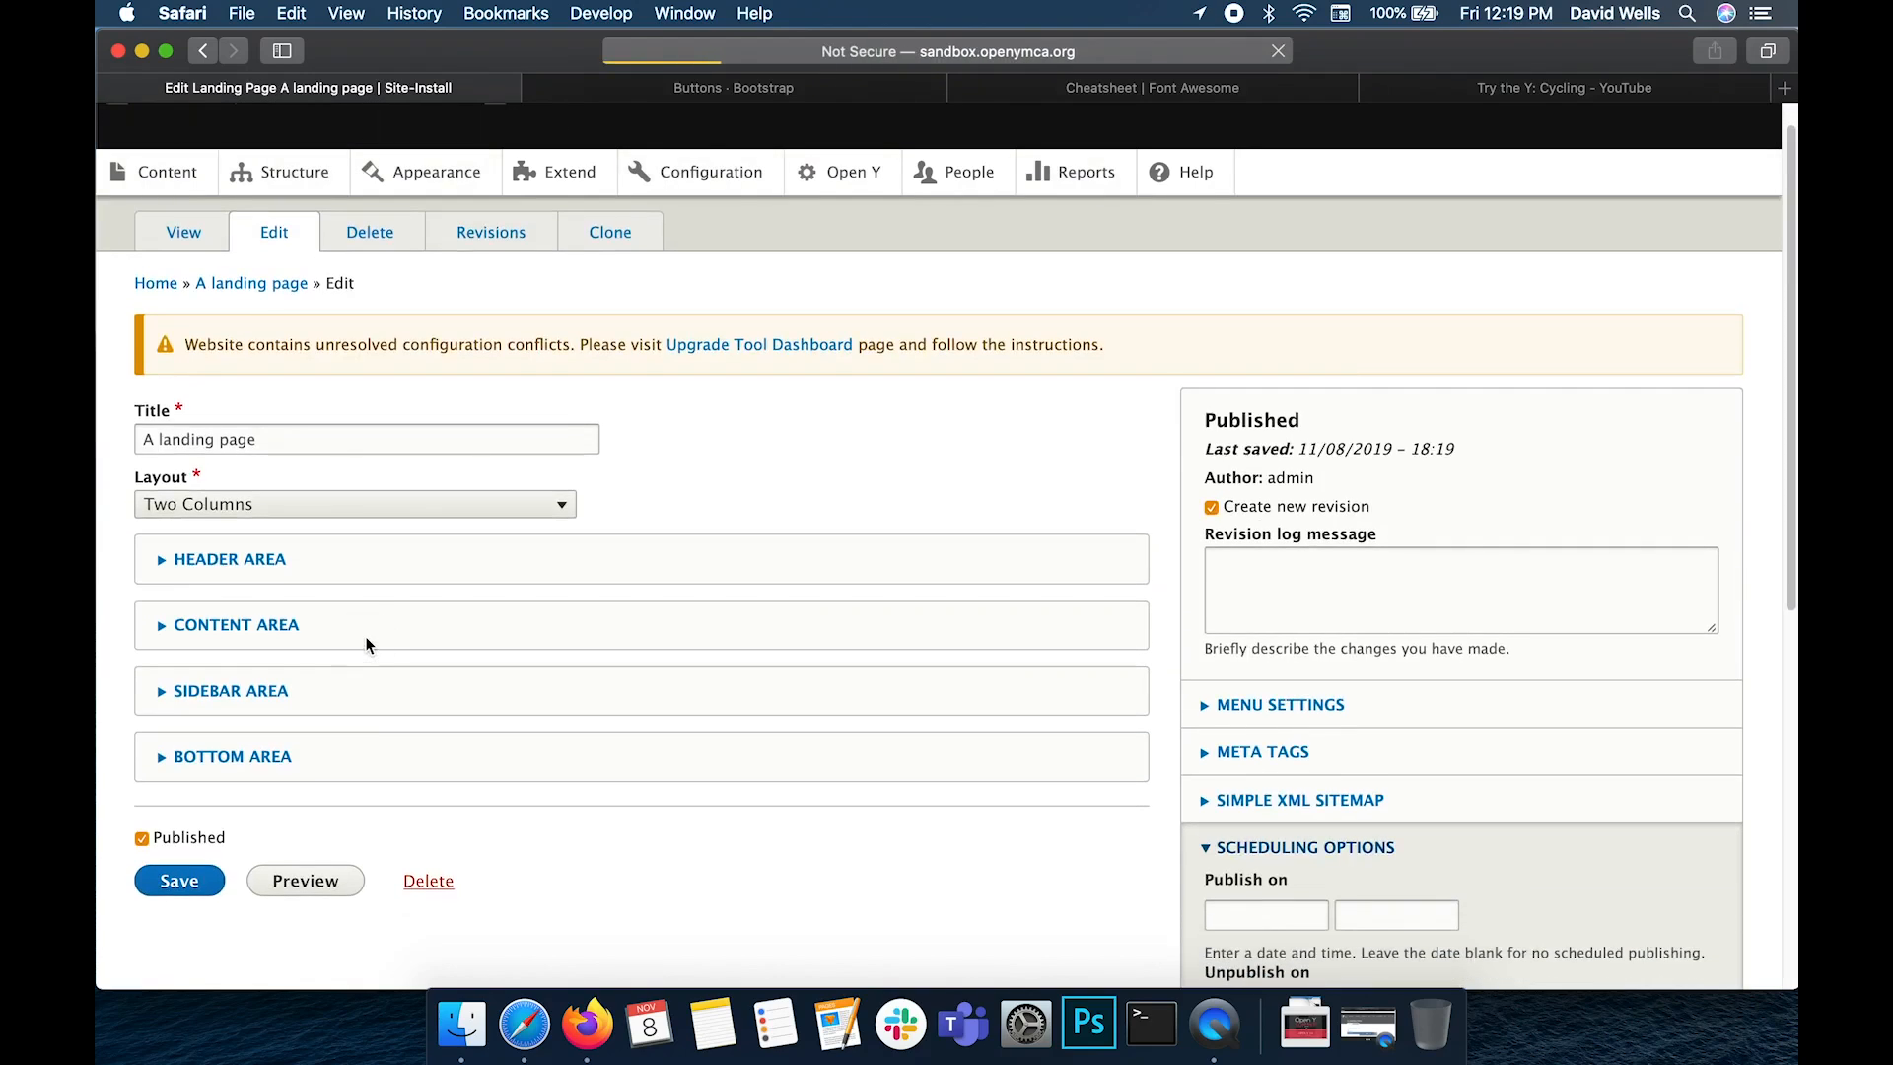
{"action": "left_click", "coordinate": [365, 636]}
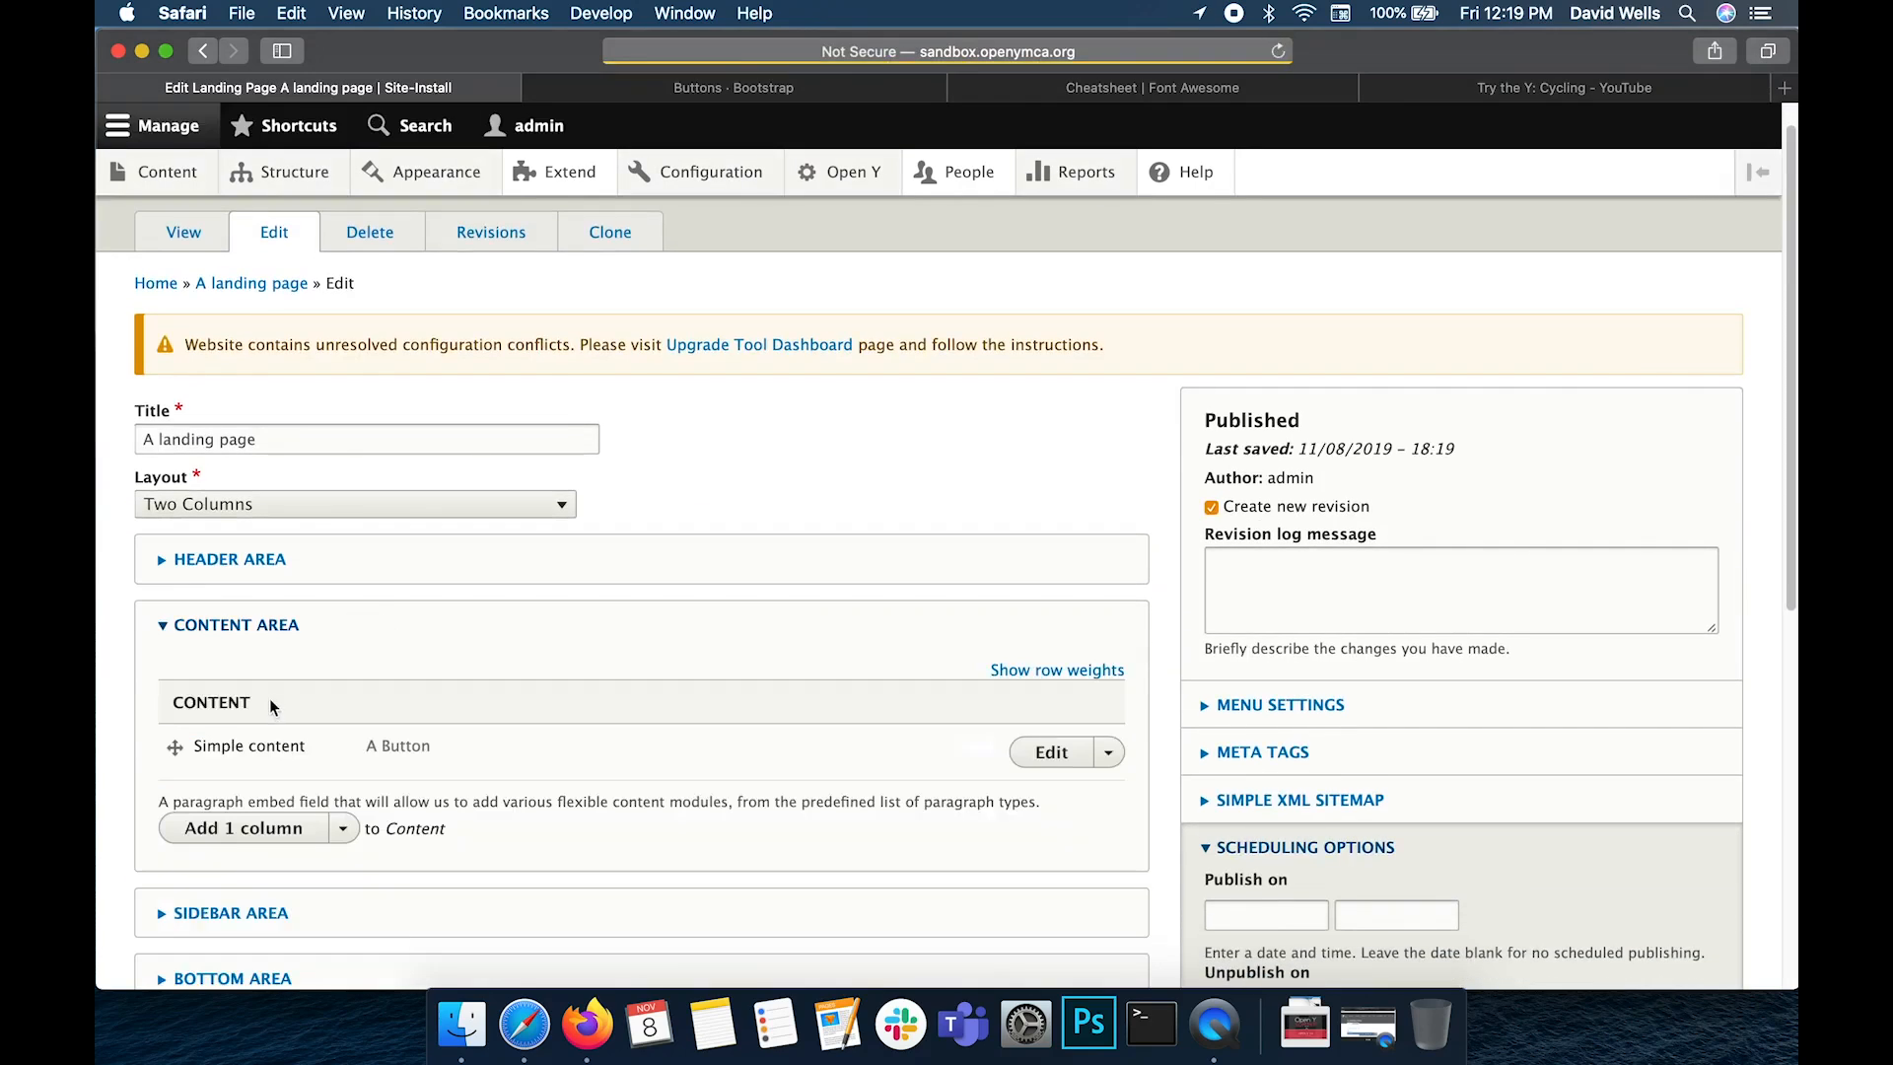
{"action": "scroll", "coordinate": [315, 716], "scroll_direction": "down", "scroll_amount": 3}
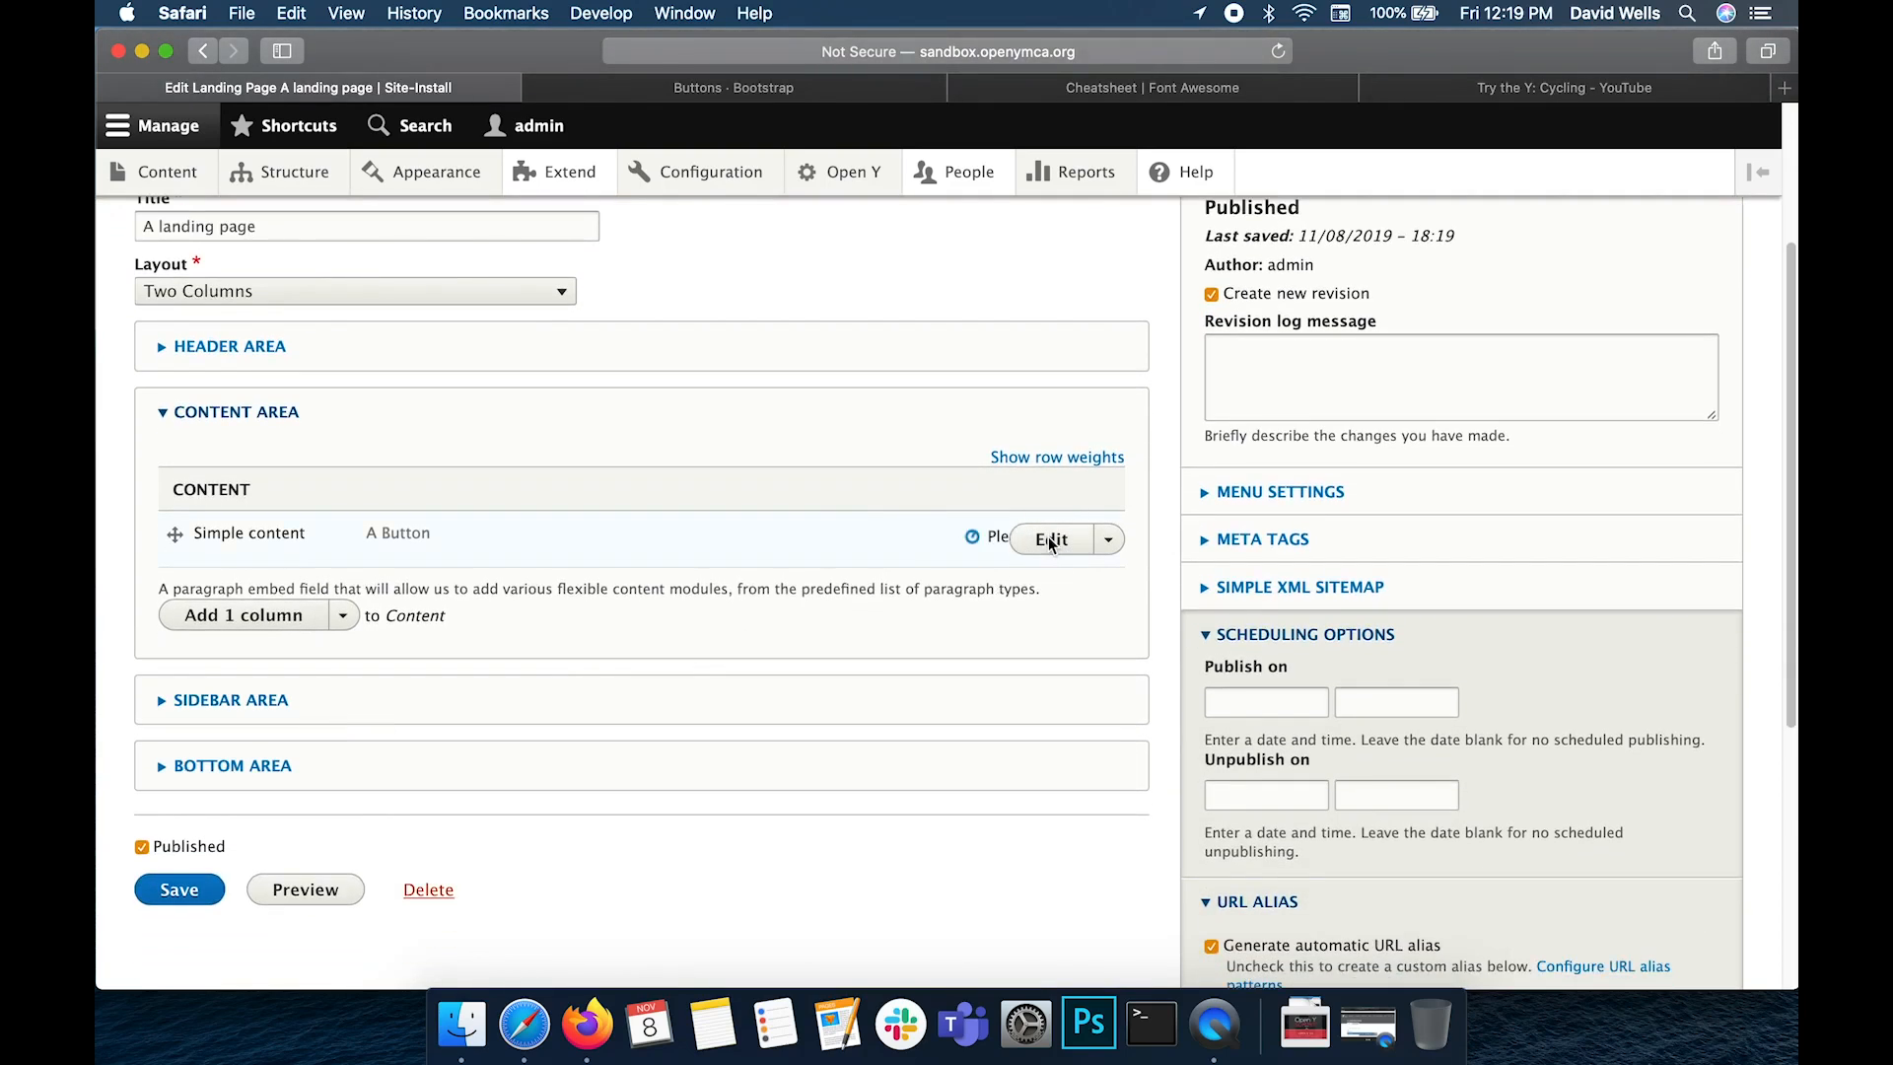
{"action": "scroll", "coordinate": [791, 533], "scroll_direction": "down", "scroll_amount": 4}
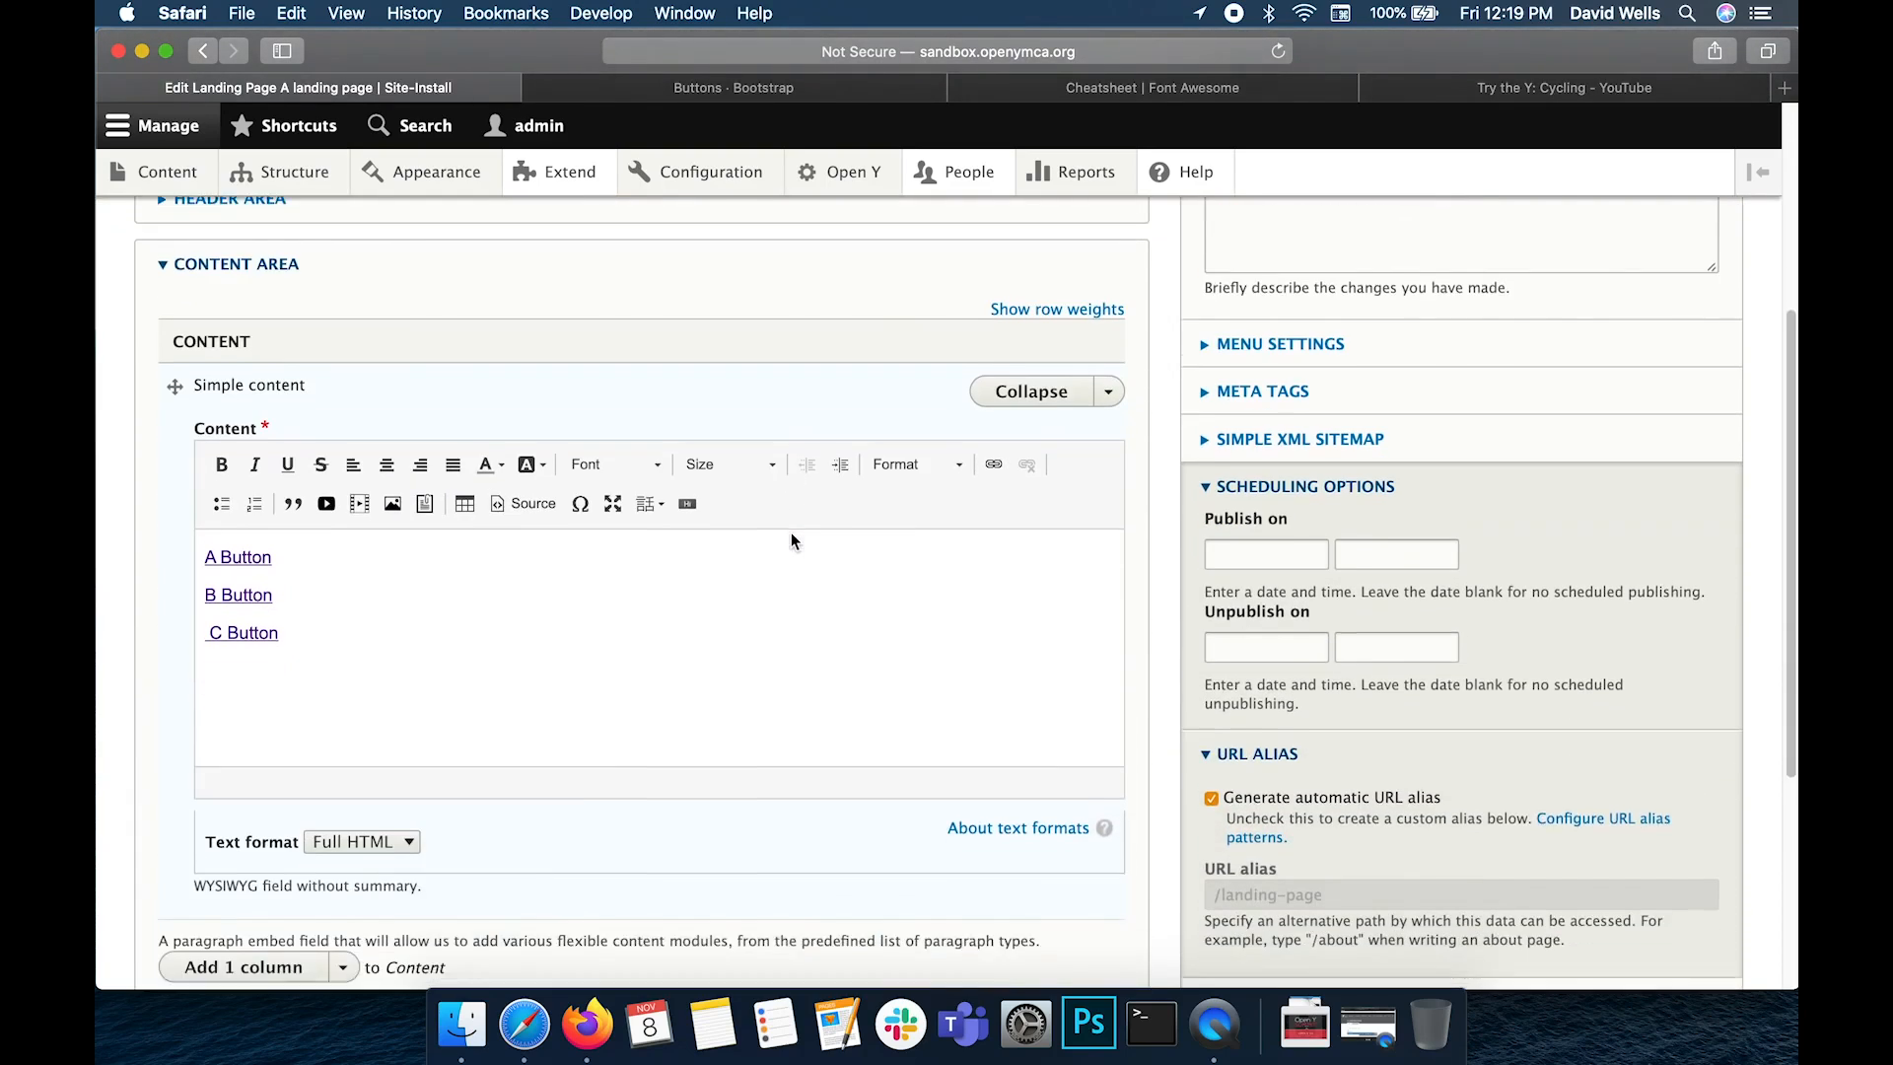
{"action": "left_click", "coordinate": [252, 531]}
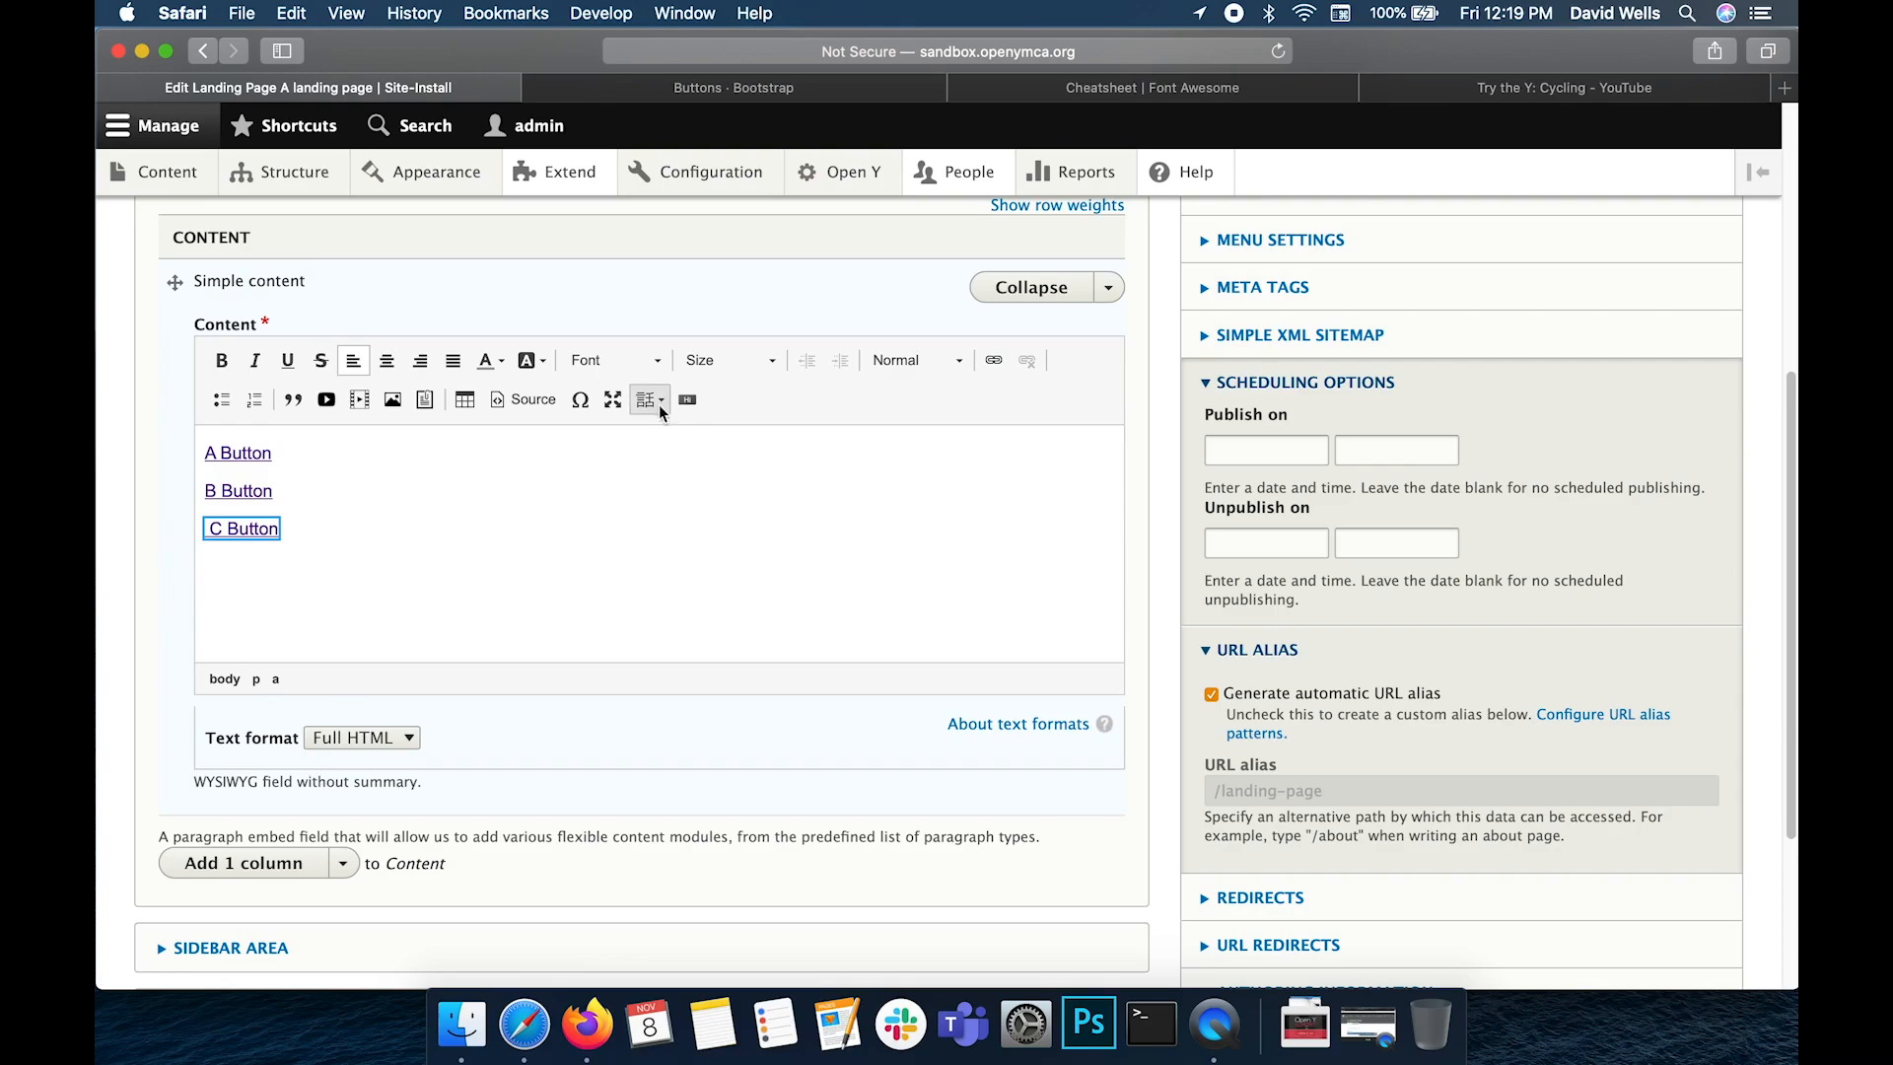
{"action": "left_click", "coordinate": [687, 399]}
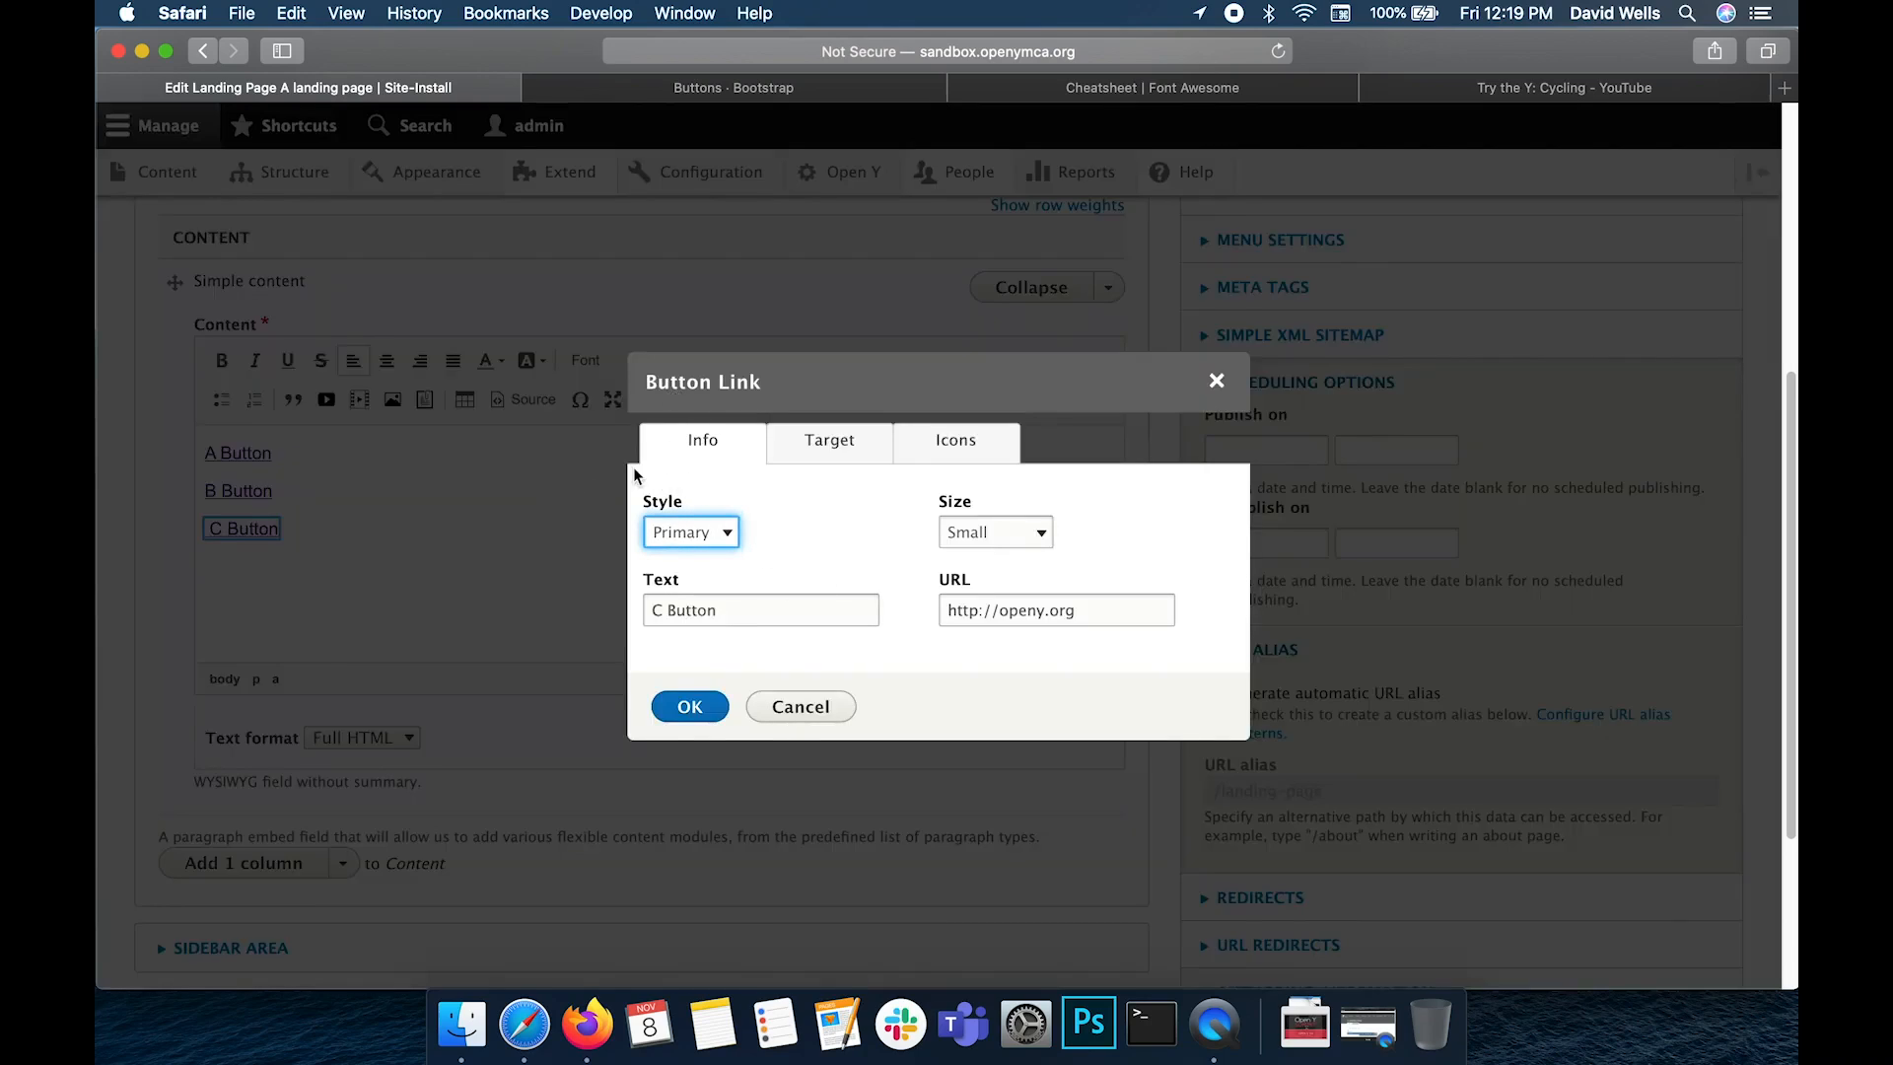
Move C Button's Font Awesome icon fa-heart from the left icon to the right icon and apply the change
{"action": "left_click", "coordinate": [946, 443]}
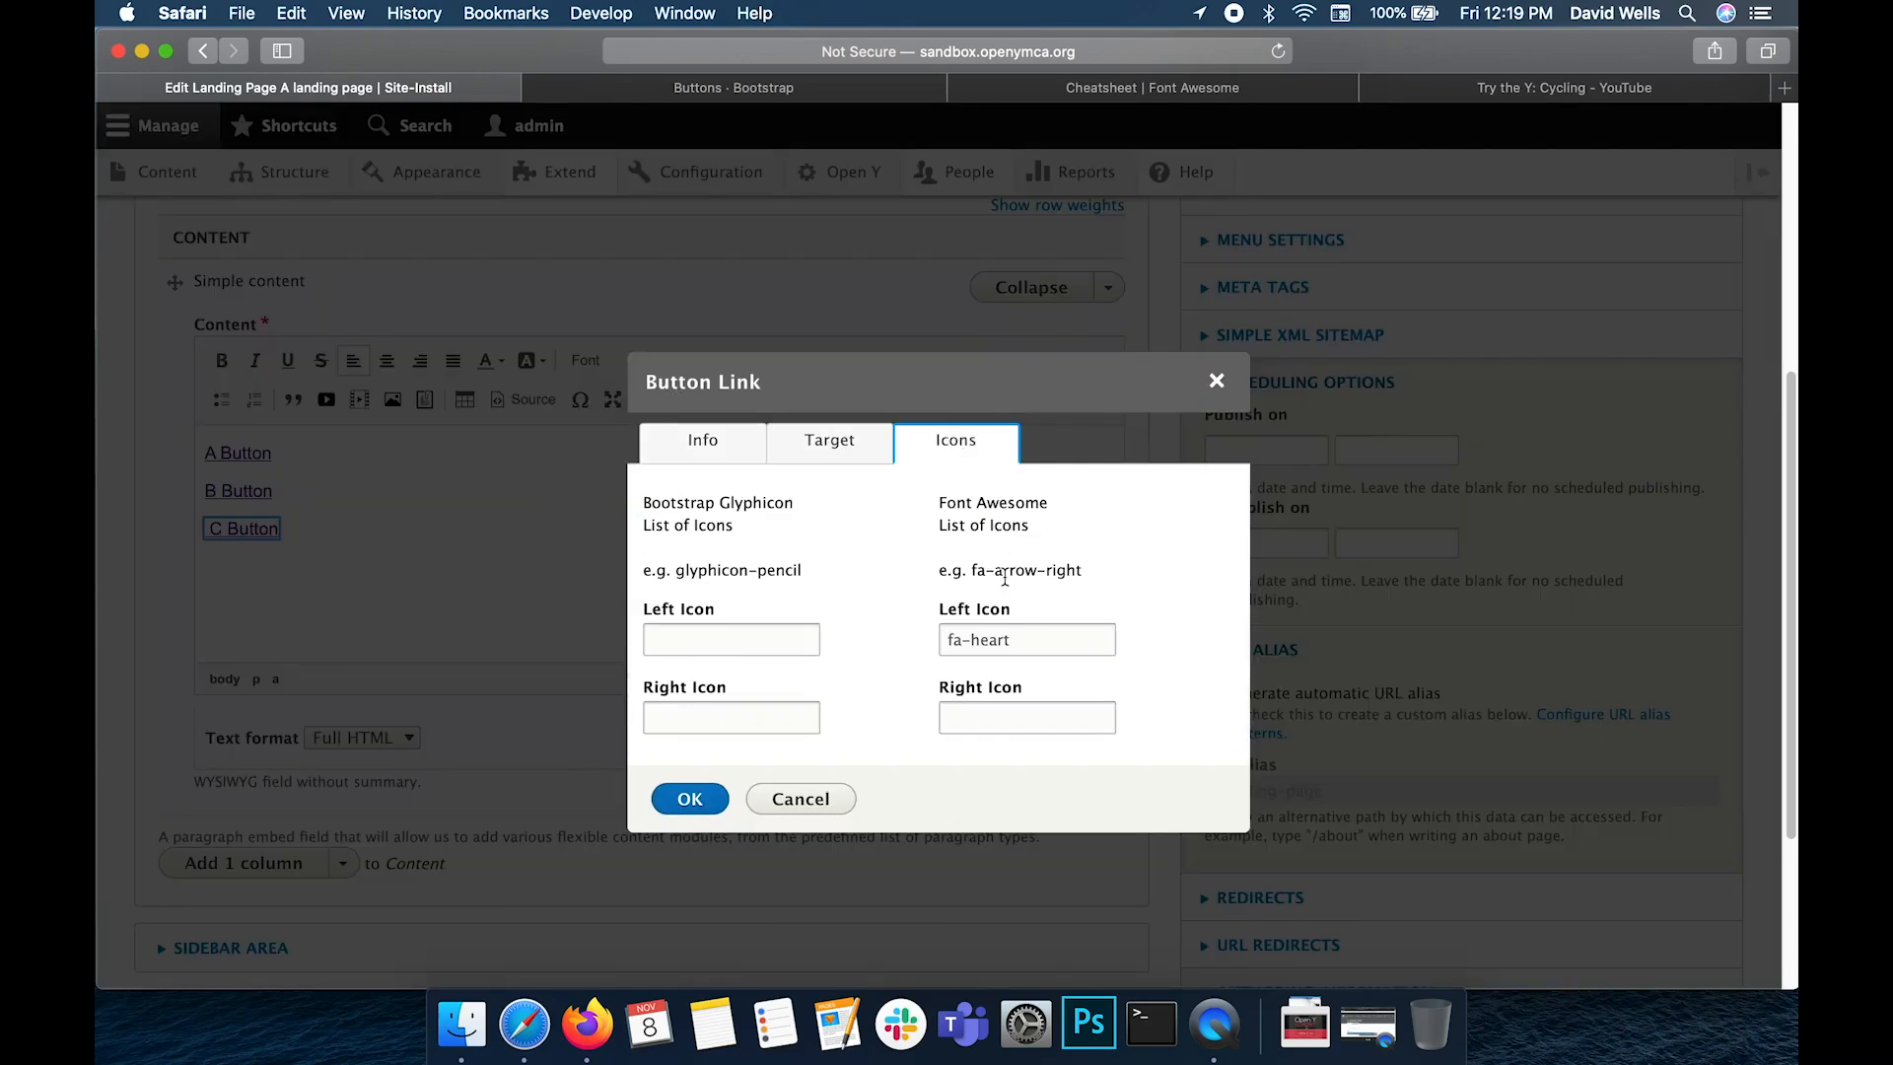
{"action": "left_click", "coordinate": [1033, 639]}
{"action": "key", "text": "super+x"}
{"action": "left_click", "coordinate": [962, 719]}
{"action": "key", "text": "super+v"}
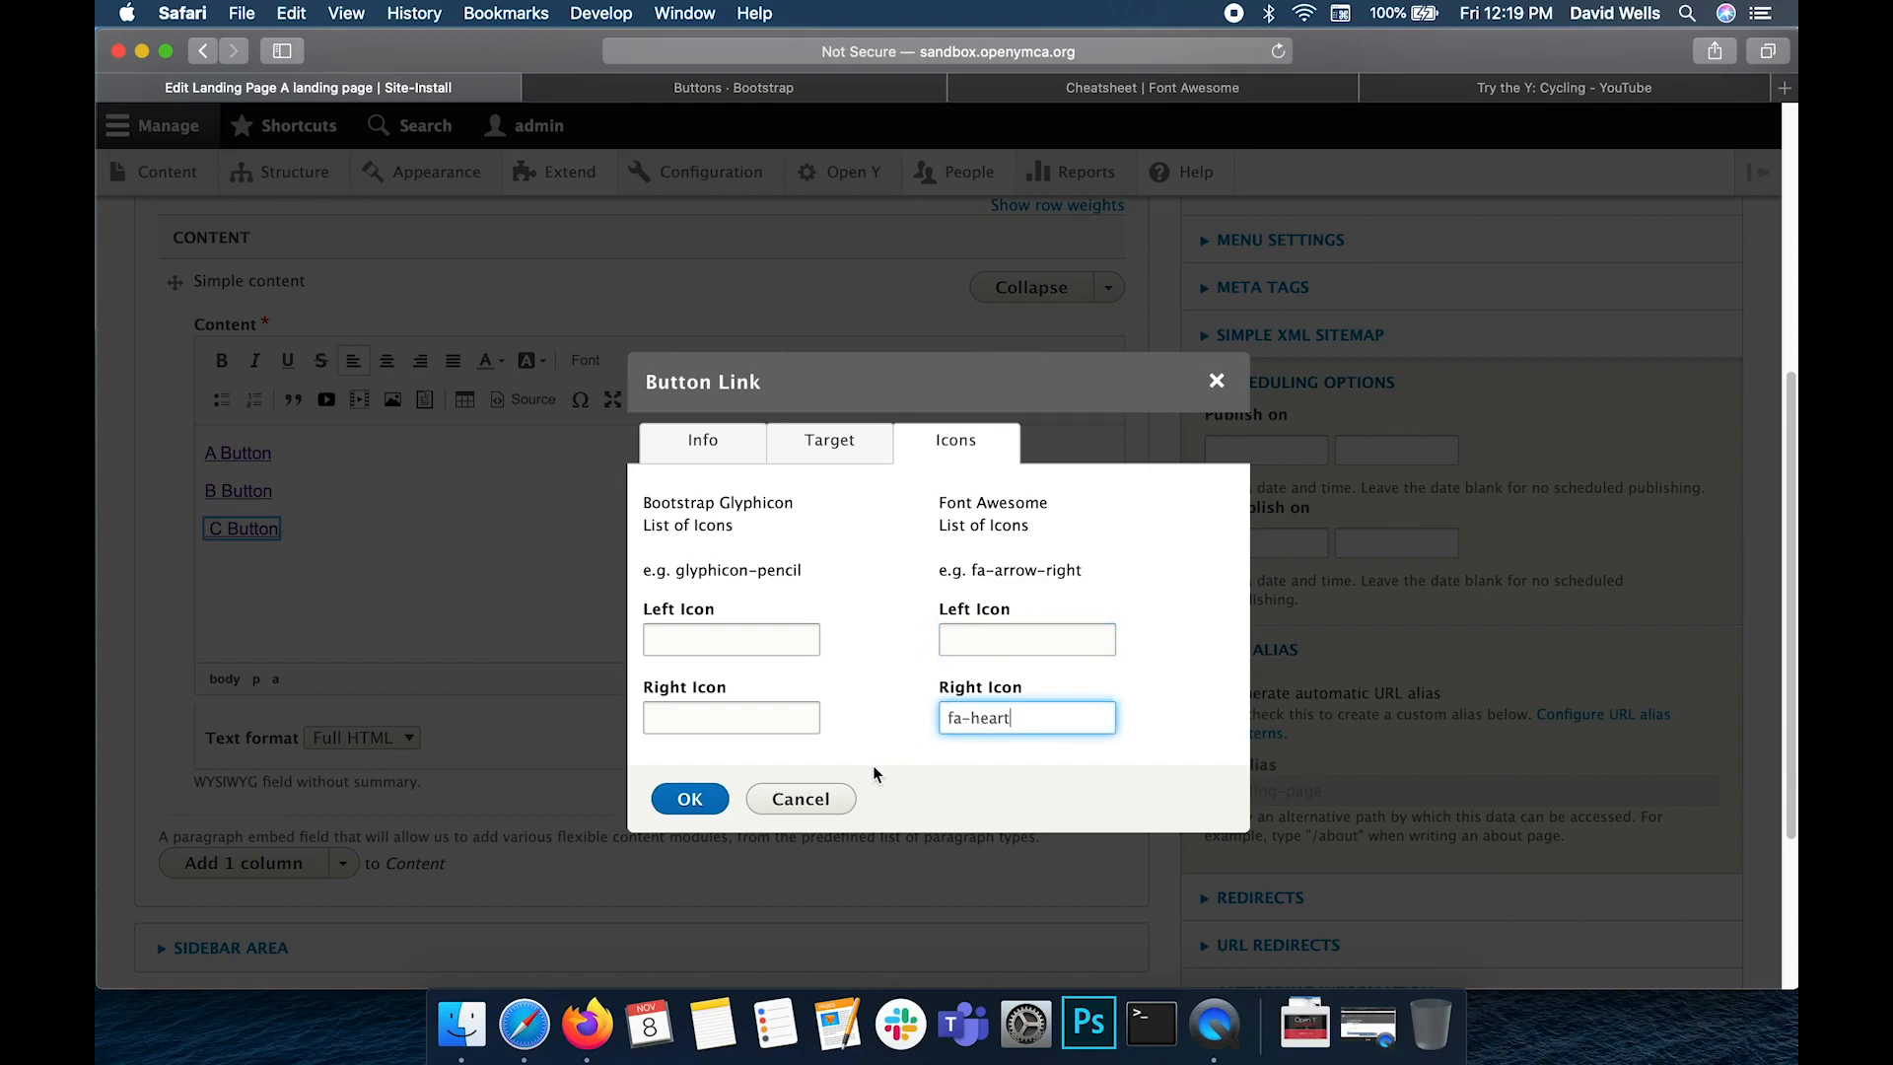
{"action": "left_click", "coordinate": [715, 801]}
Save the landing page with C Button's repositioned heart icon and dismiss the status message
{"action": "scroll", "coordinate": [444, 668], "scroll_direction": "down", "scroll_amount": 5}
{"action": "left_click", "coordinate": [181, 863]}
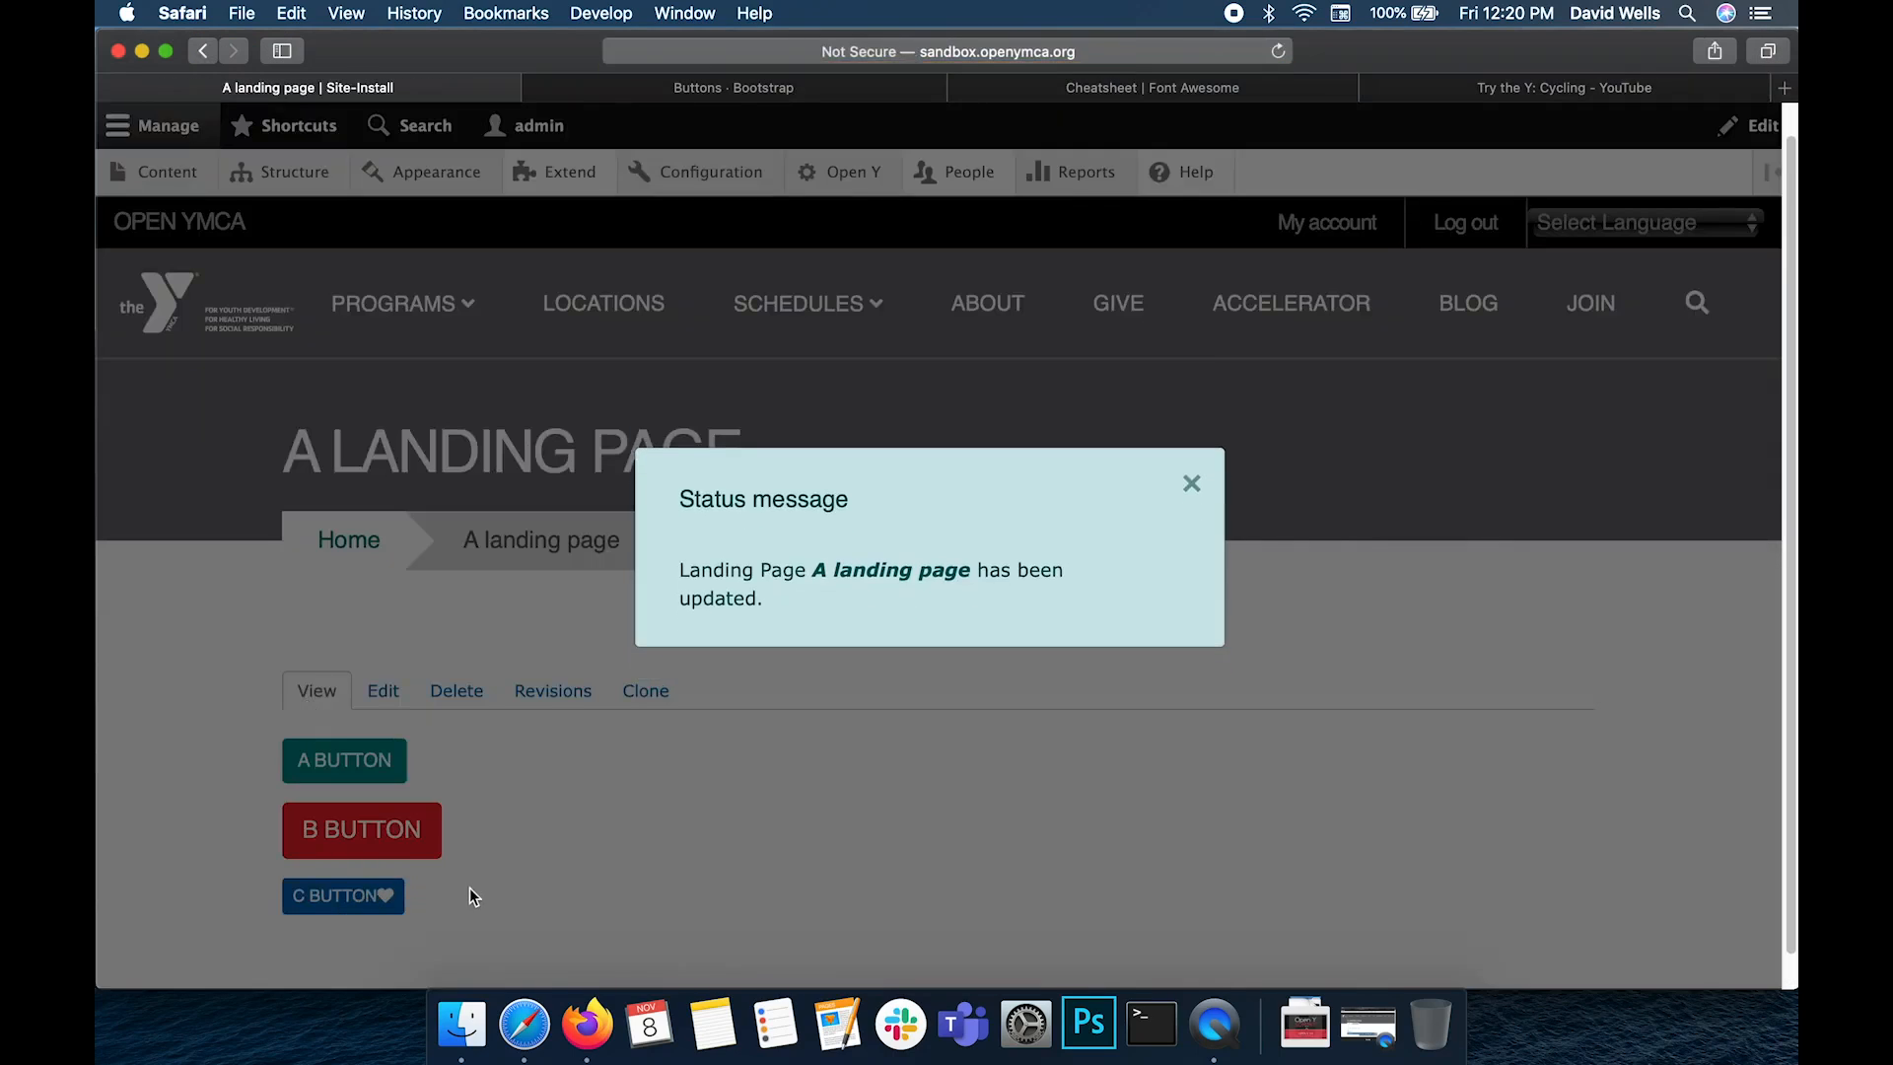
{"action": "left_click", "coordinate": [1192, 484]}
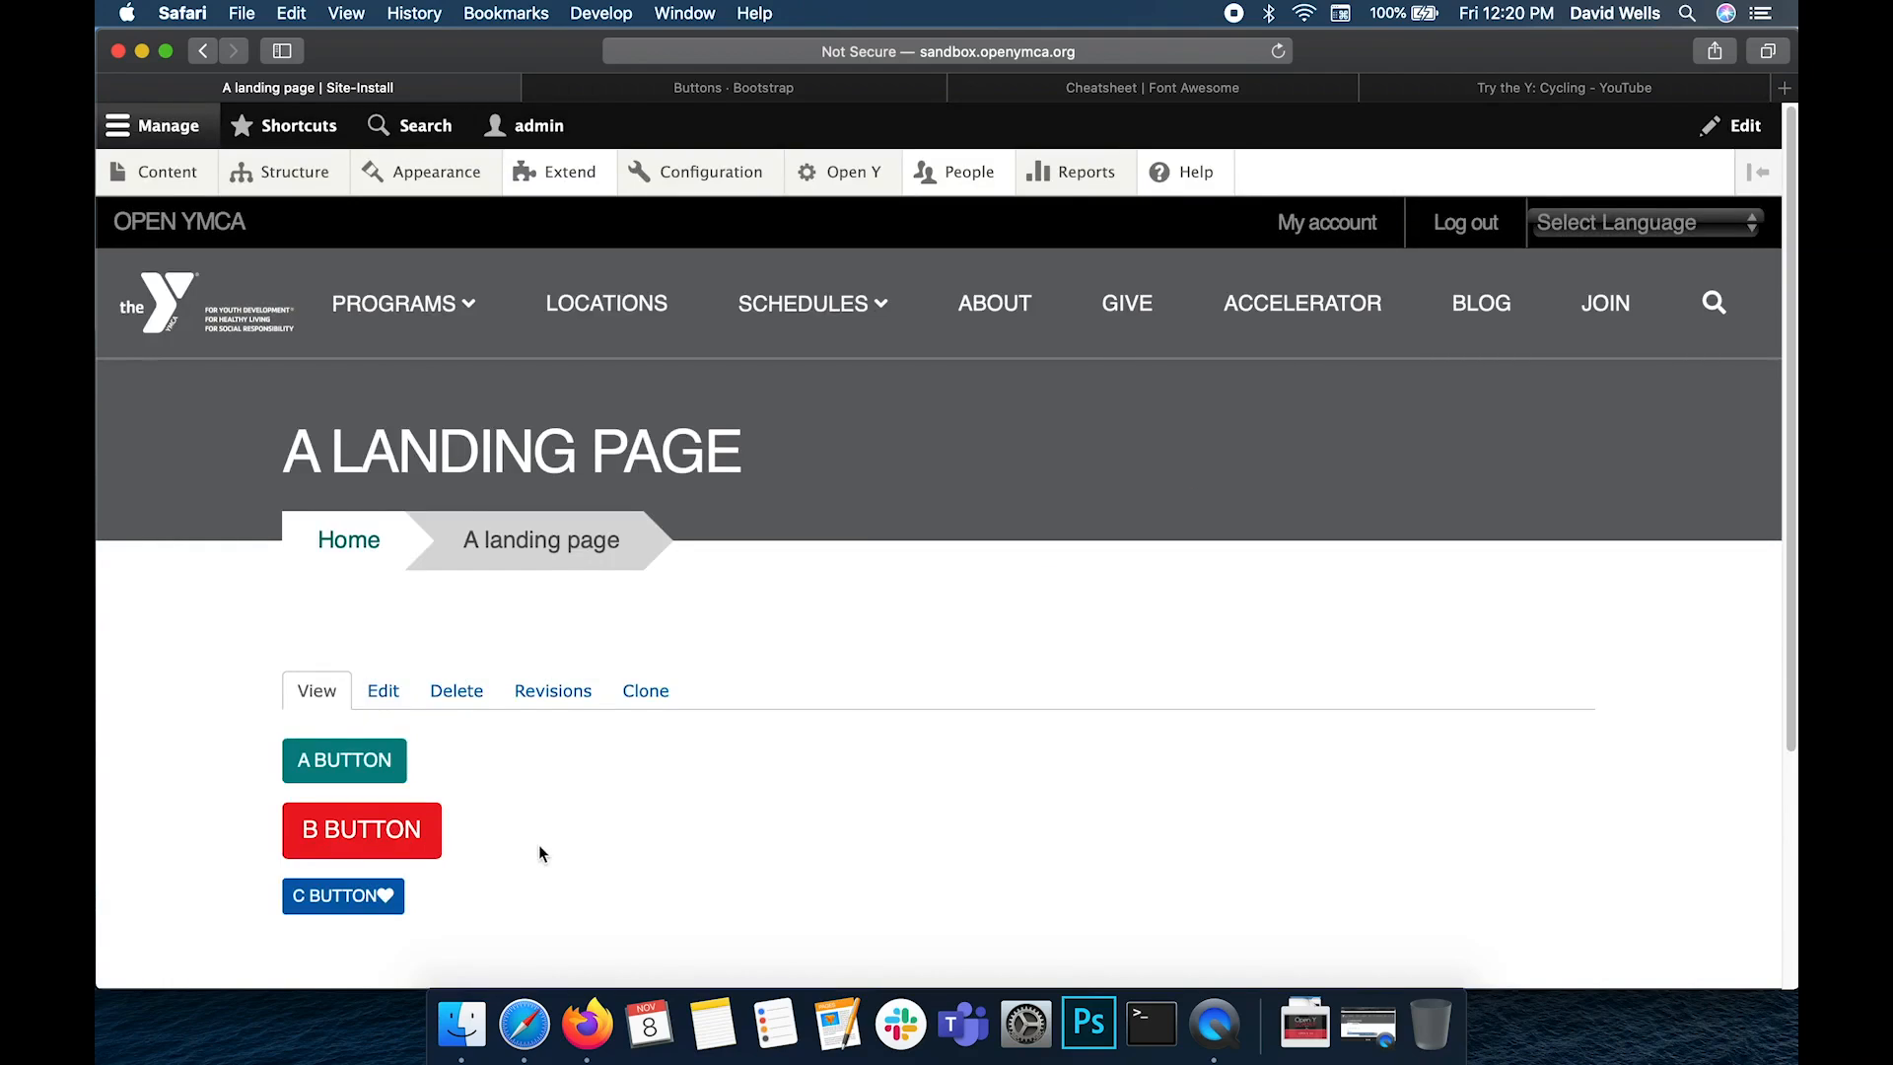